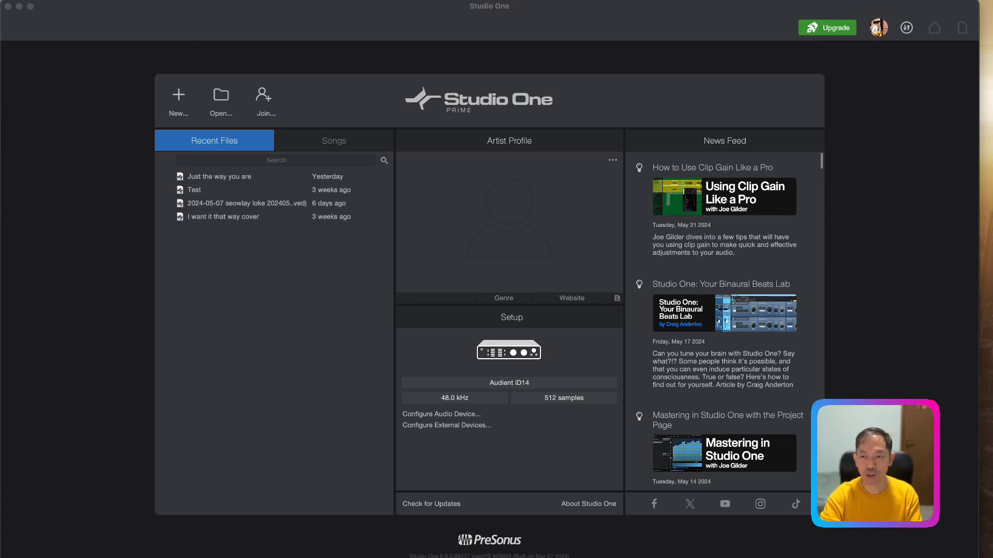
Step: Start a new song with the Record and Mix template and name it Song Arrangement
key(super+Tab)
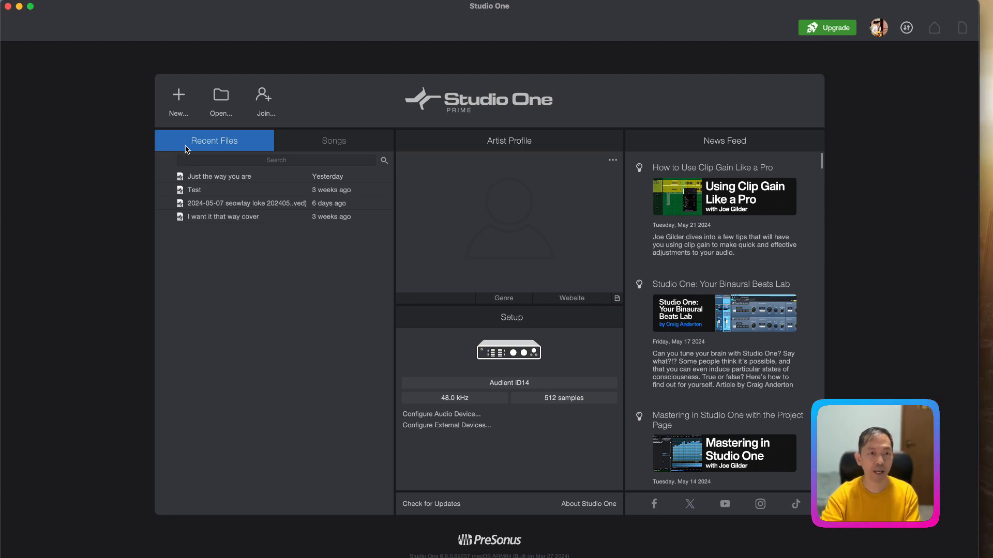
click(185, 101)
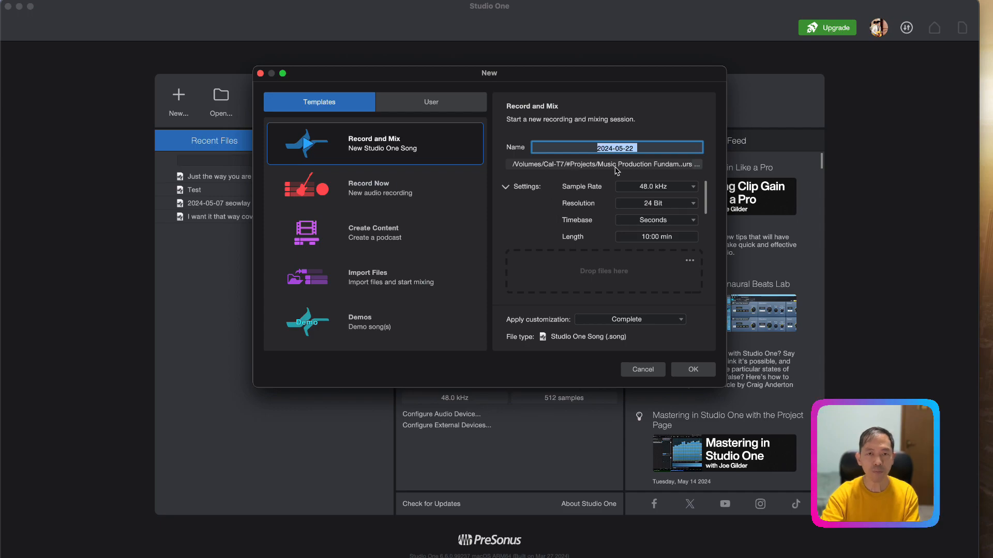
text(Song Arrnag)
key(BackSpace)
key(BackSpace)
key(BackSpace)
text(angement)
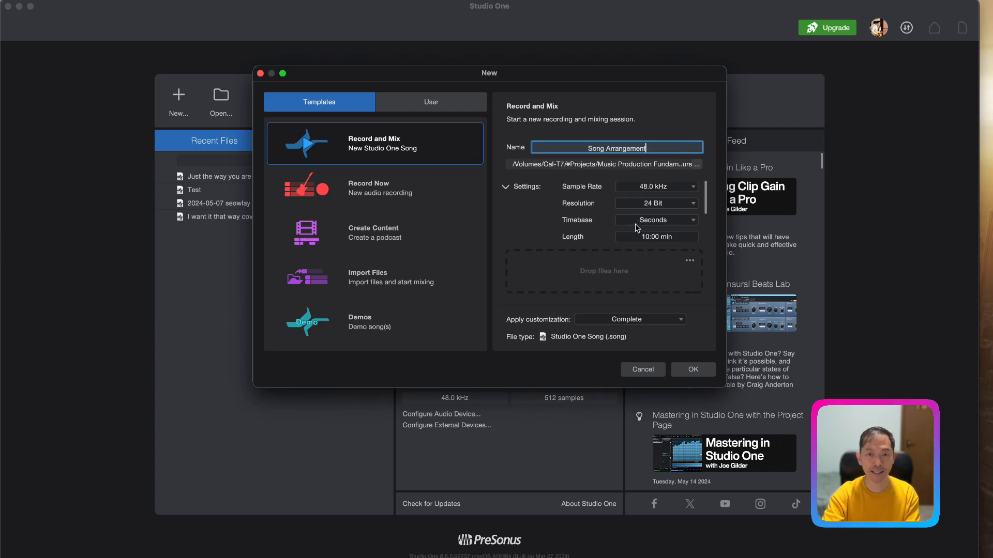
Step: Set the new song's length to 5:00 min and create the song
click(645, 239)
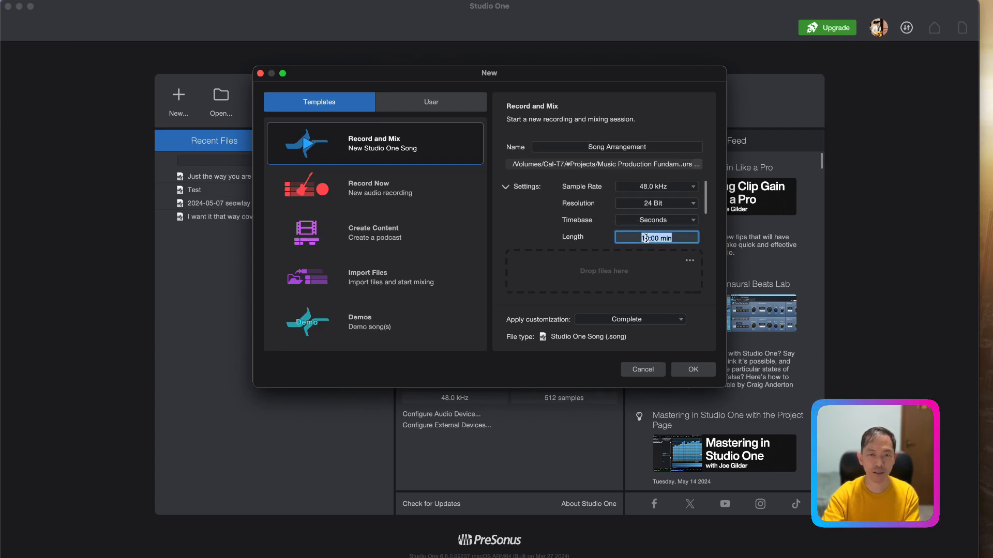
text(5:00 )
text(min)
key(Tab)
click(689, 370)
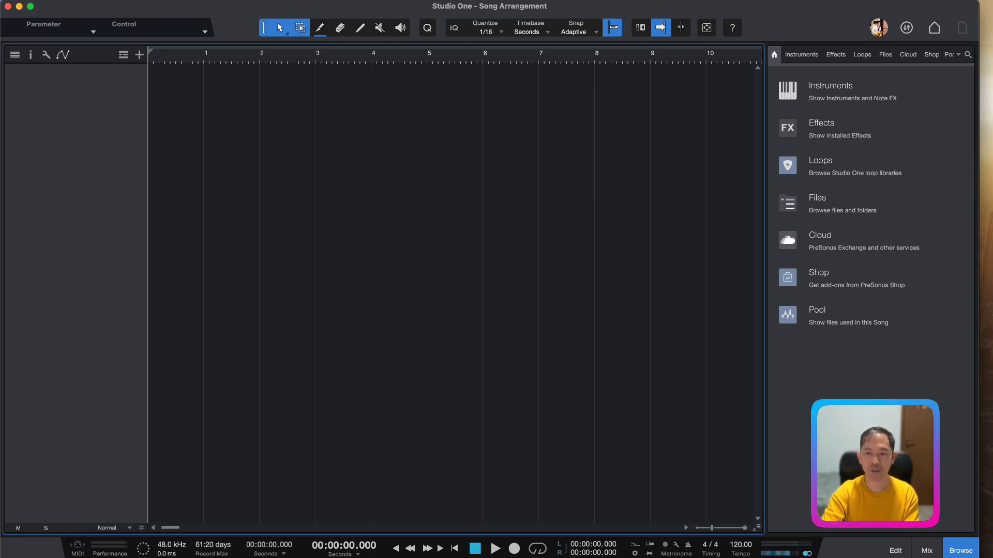
Step: Hide the browser so the arrangement area fills the full width
click(957, 552)
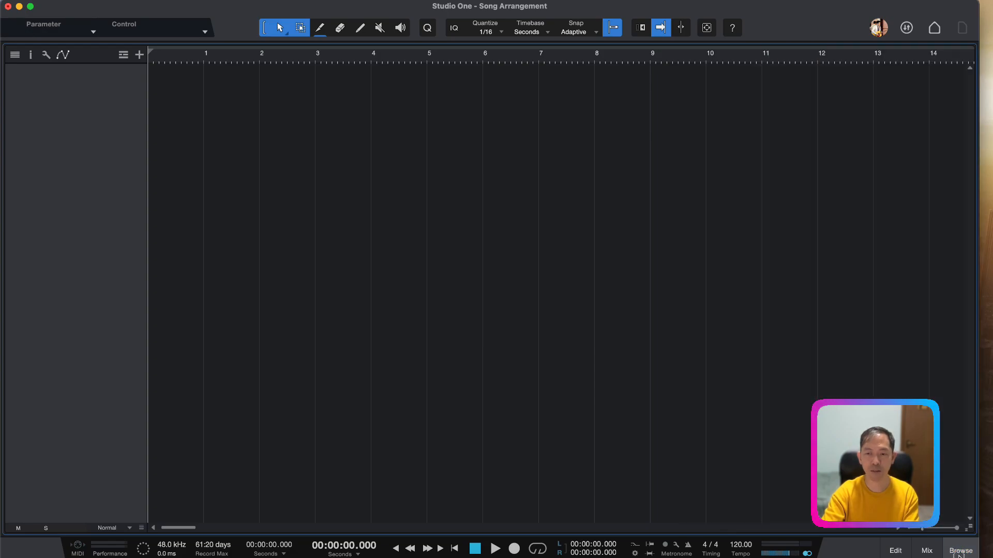
click(957, 551)
click(959, 553)
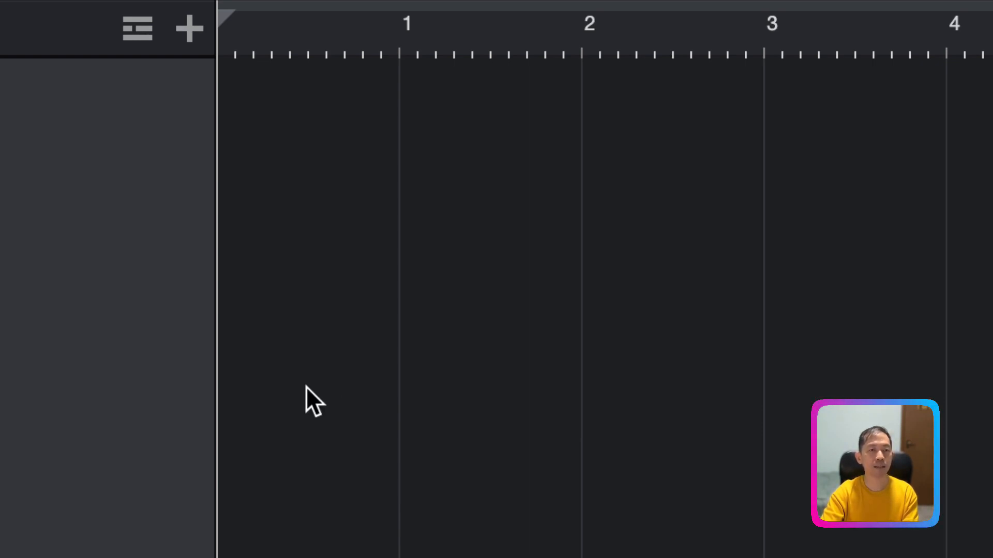
Step: Show the Arranger track beneath the timeline ruler
click(189, 38)
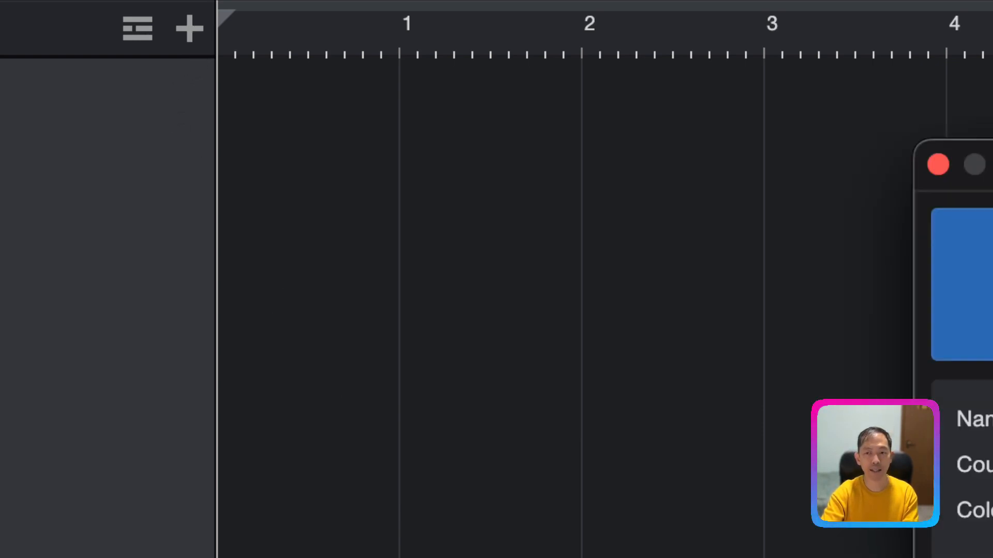
key(Escape)
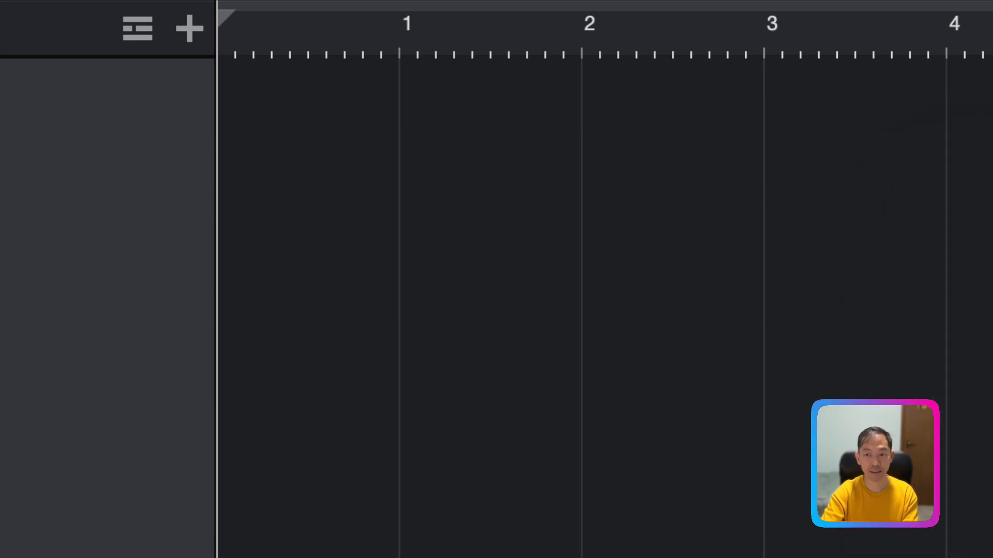
click(135, 21)
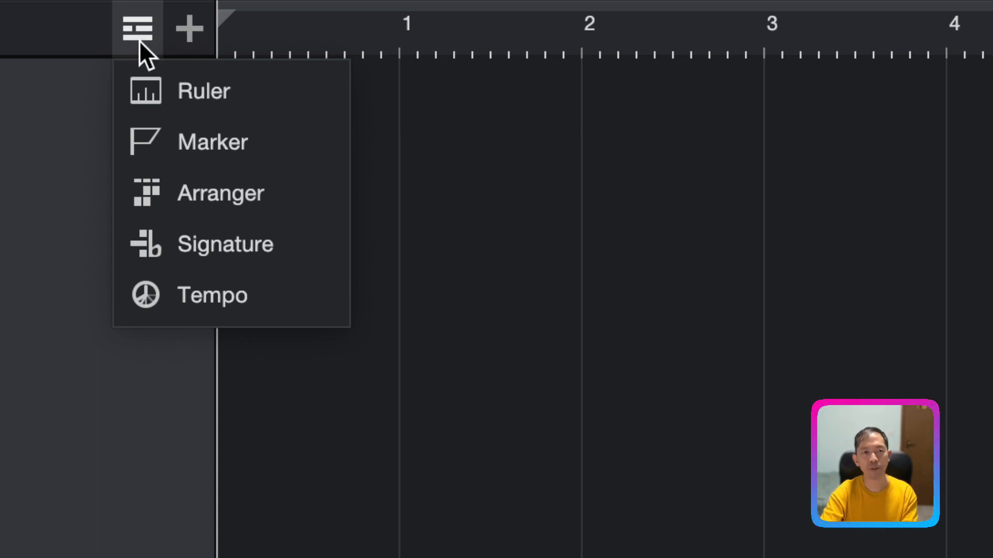
click(142, 25)
click(142, 25)
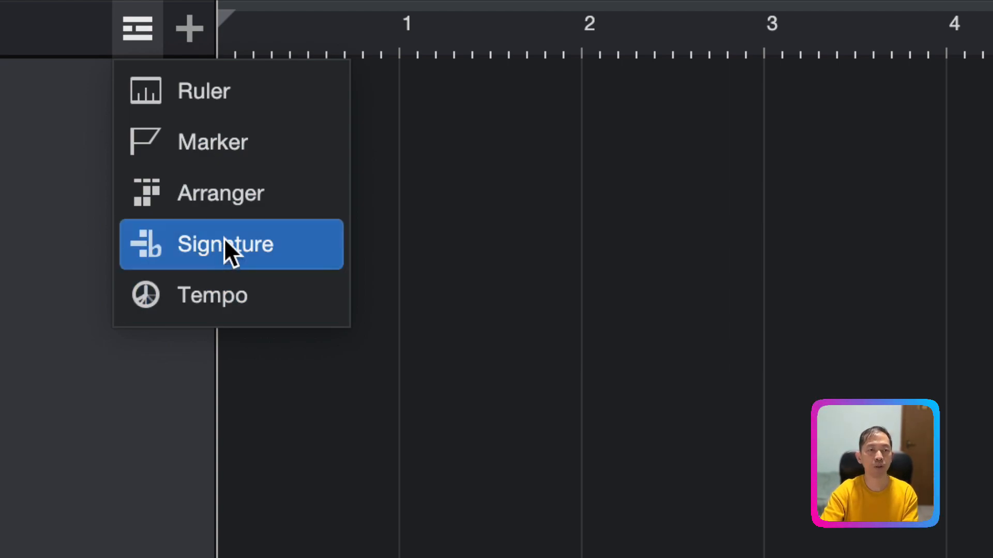
click(234, 204)
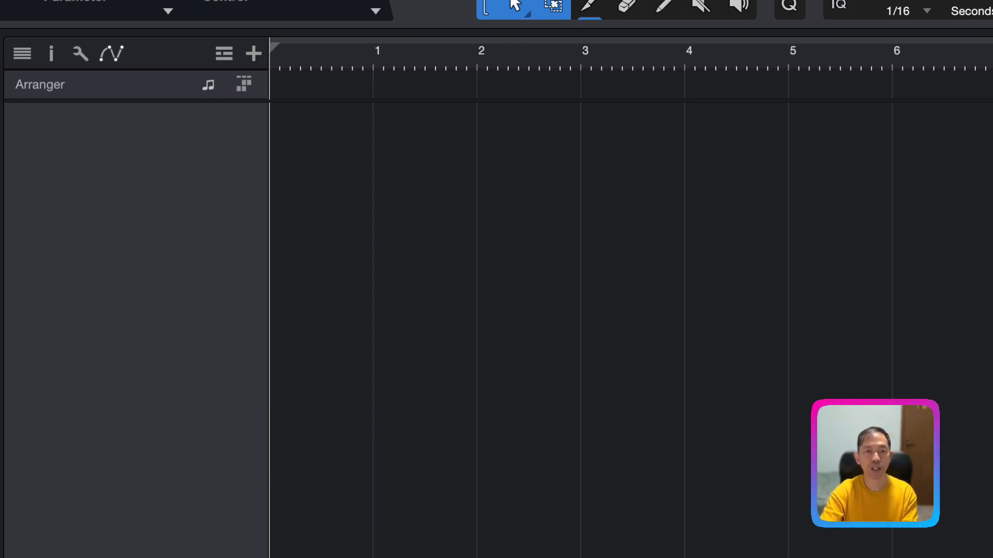
Step: Set the timeline ruler's timebase to Bars
click(835, 149)
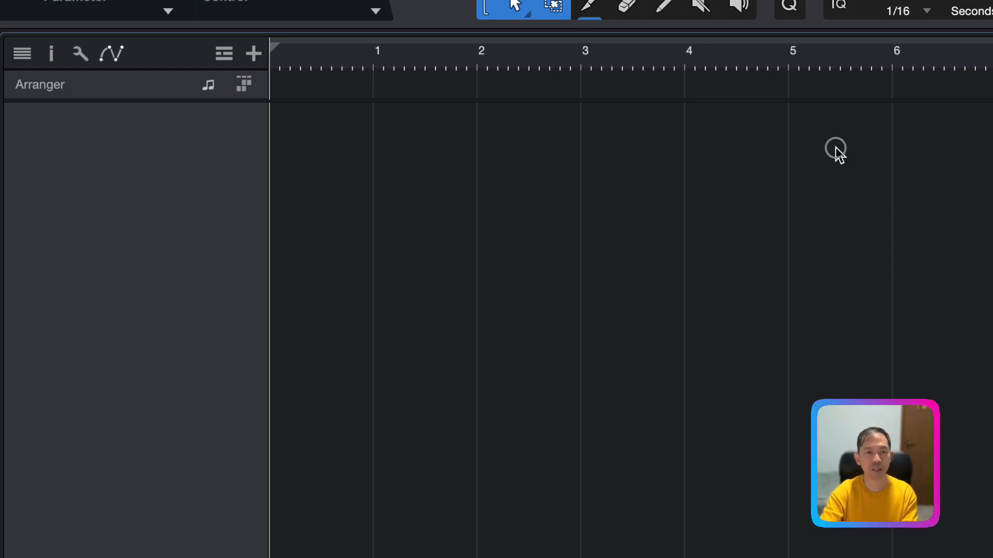
right_click(383, 55)
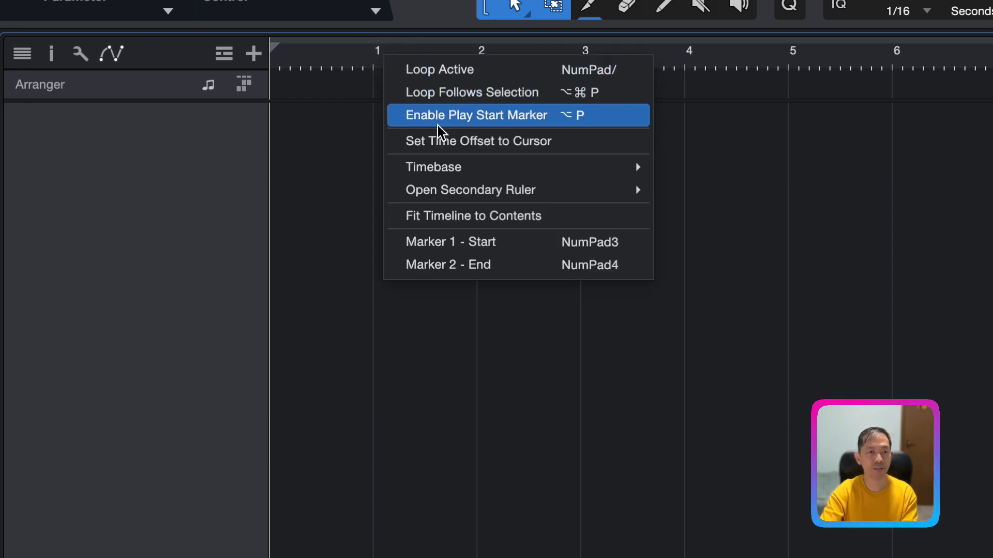
mouse_move(460, 178)
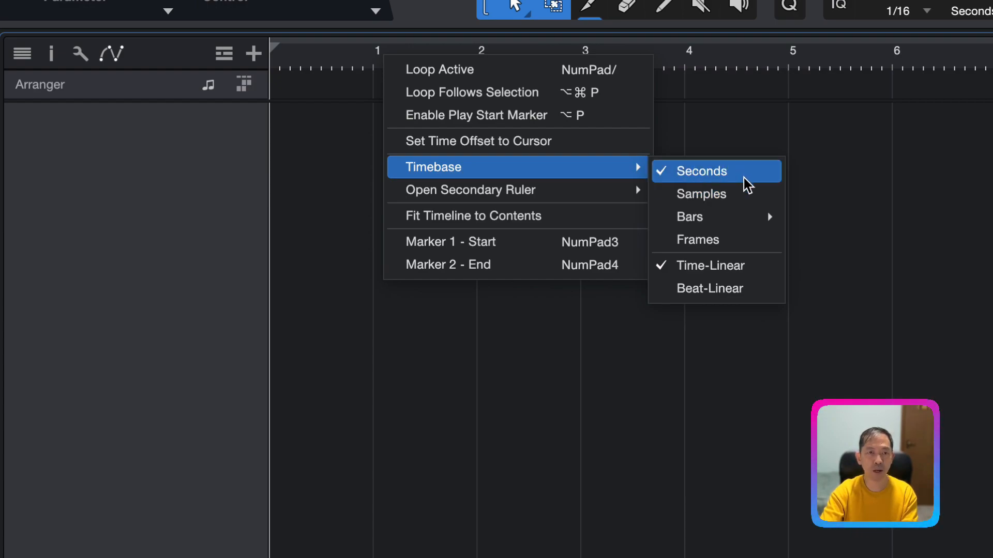
mouse_move(752, 221)
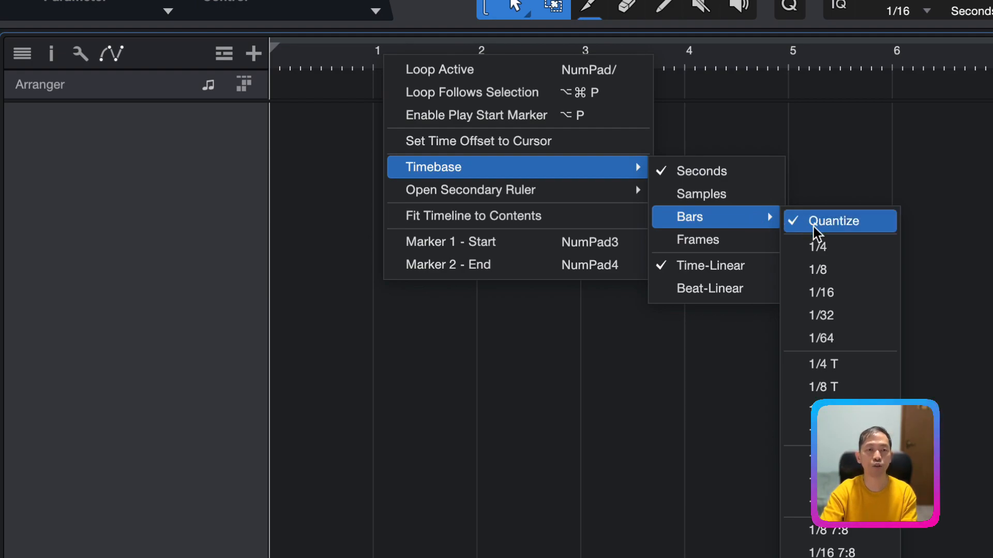
click(755, 221)
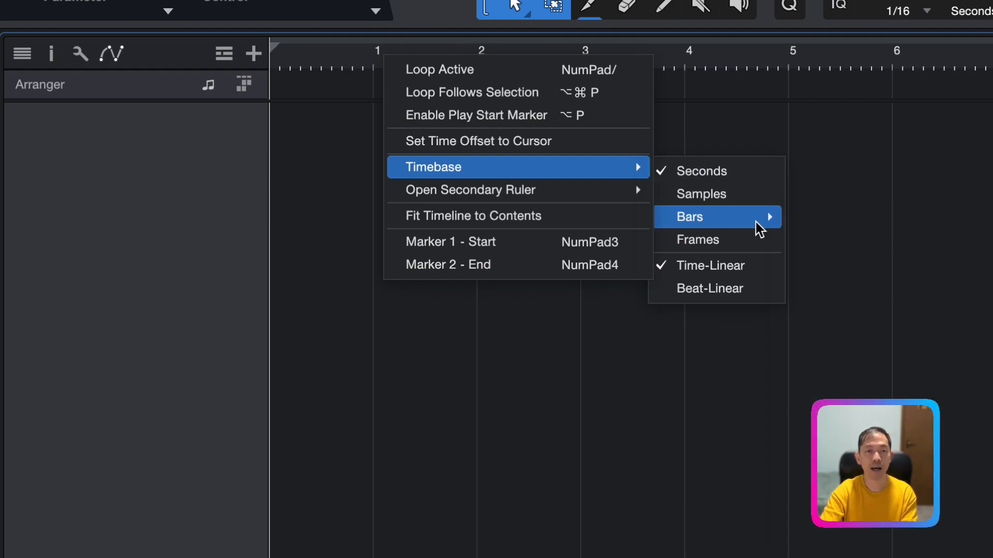
Step: Examine the timeline ruler's timebase, bar resolution and secondary ruler options
right_click(515, 52)
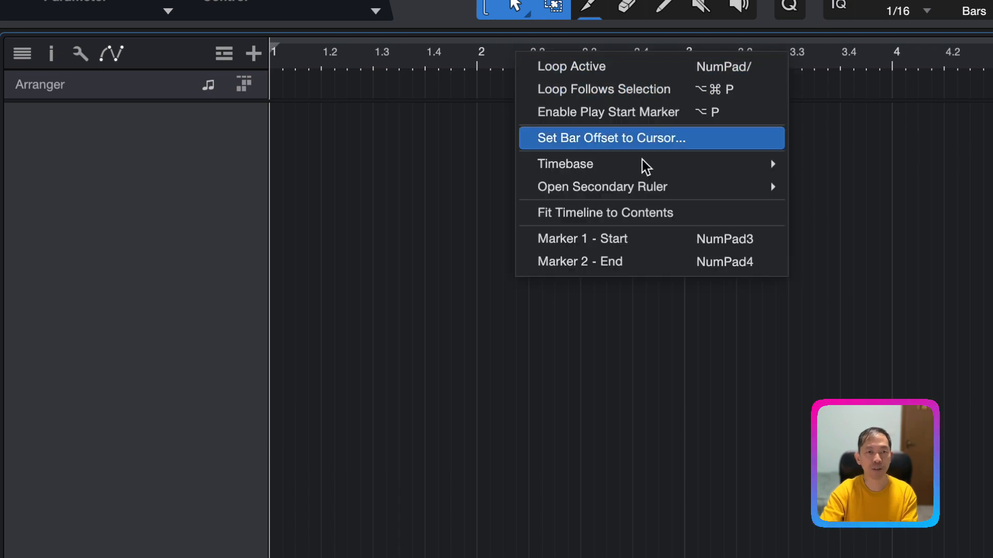
mouse_move(700, 173)
mouse_move(858, 216)
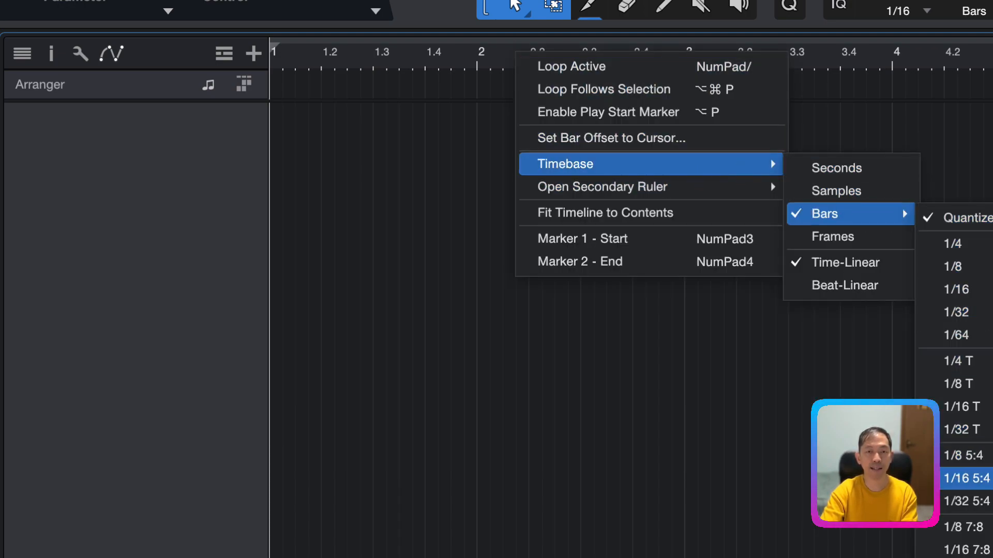
click(940, 296)
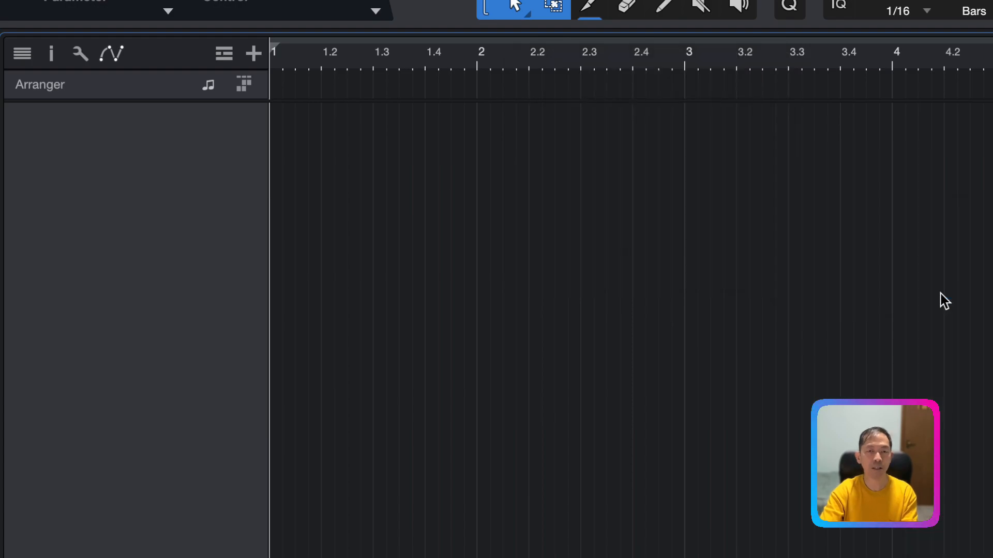
right_click(445, 54)
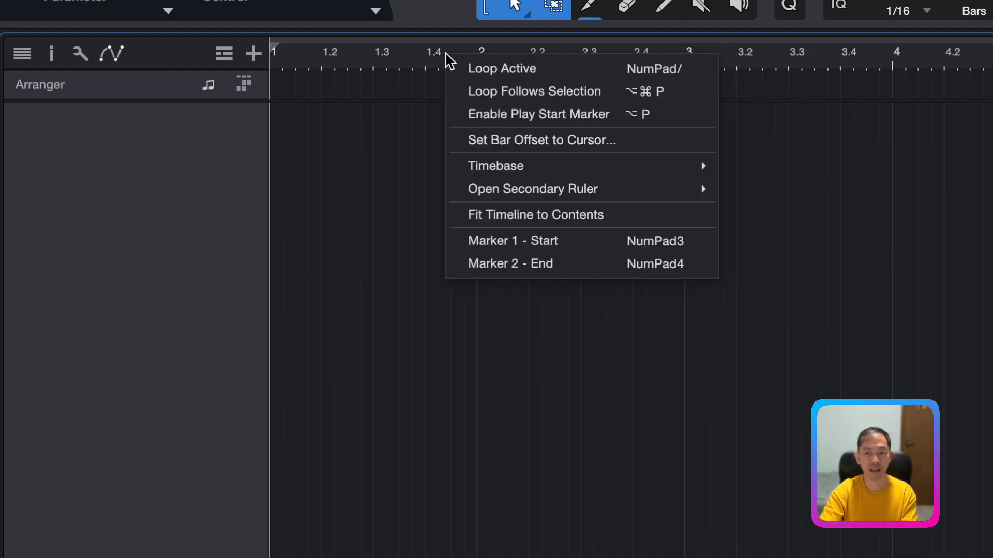
mouse_move(675, 189)
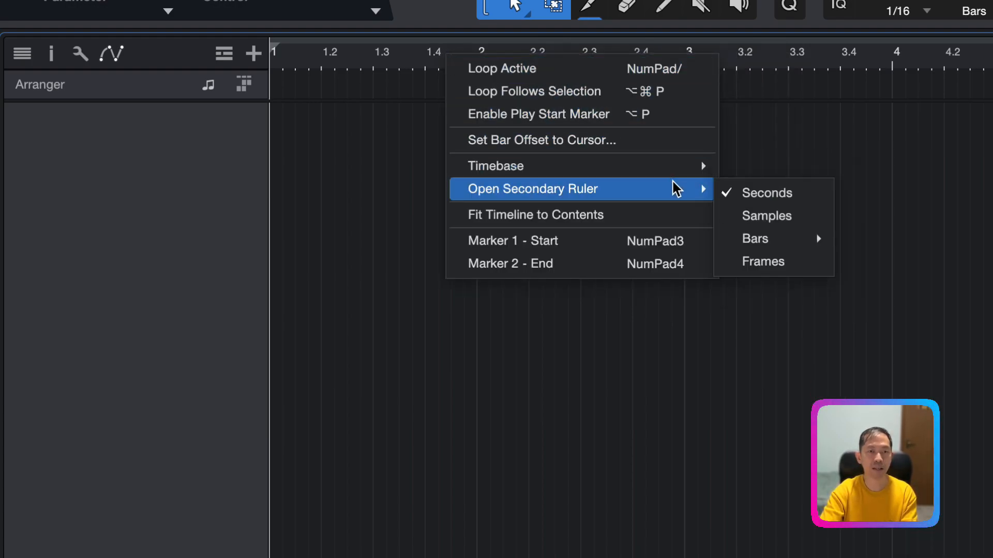
mouse_move(764, 241)
click(861, 242)
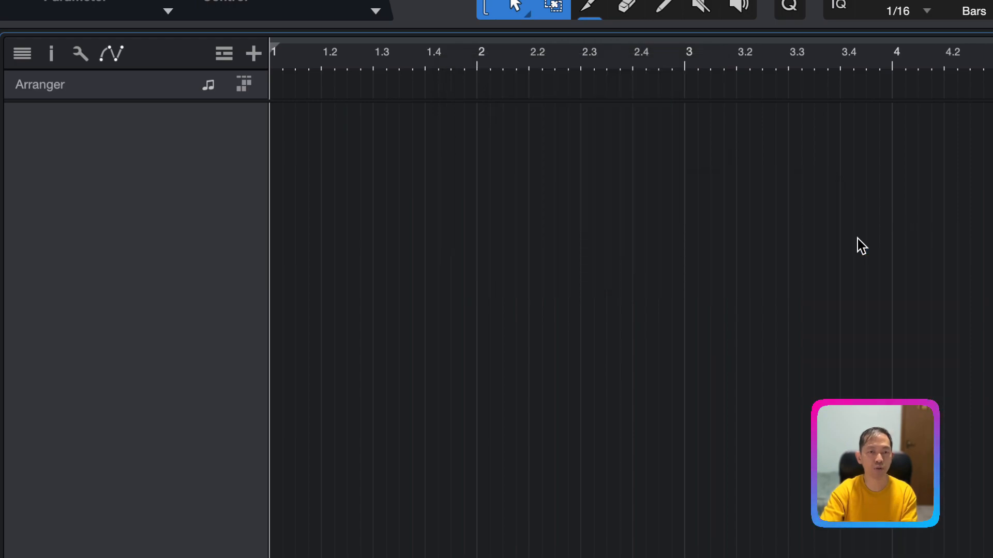
right_click(511, 58)
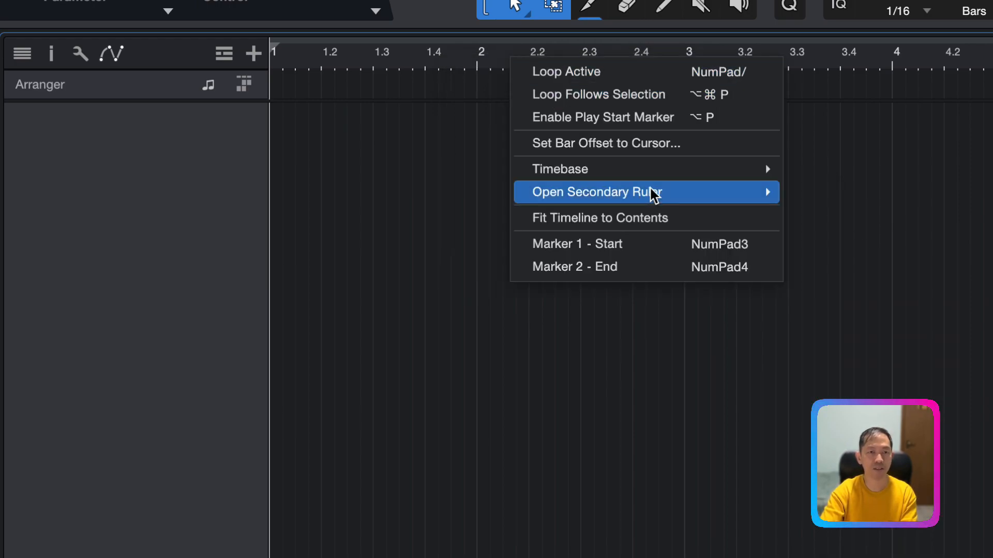
mouse_move(669, 178)
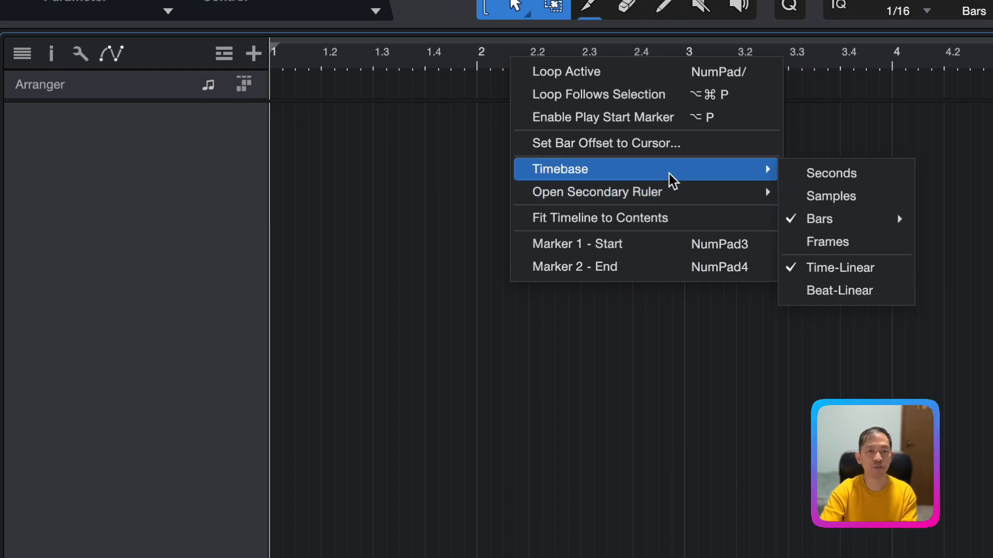
click(606, 411)
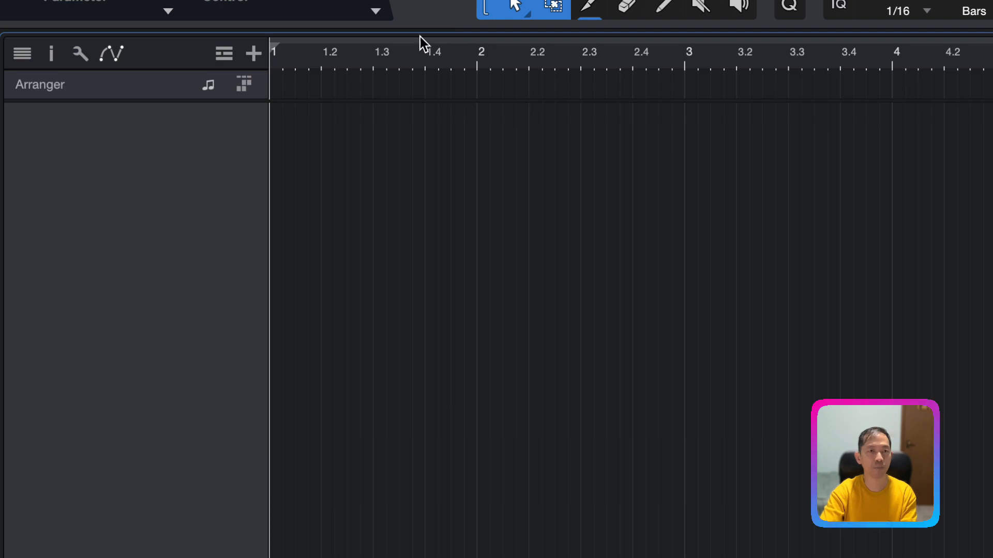
Step: Add a section at bar 2 of the Arranger track and extend its end past bar 4
click(479, 88)
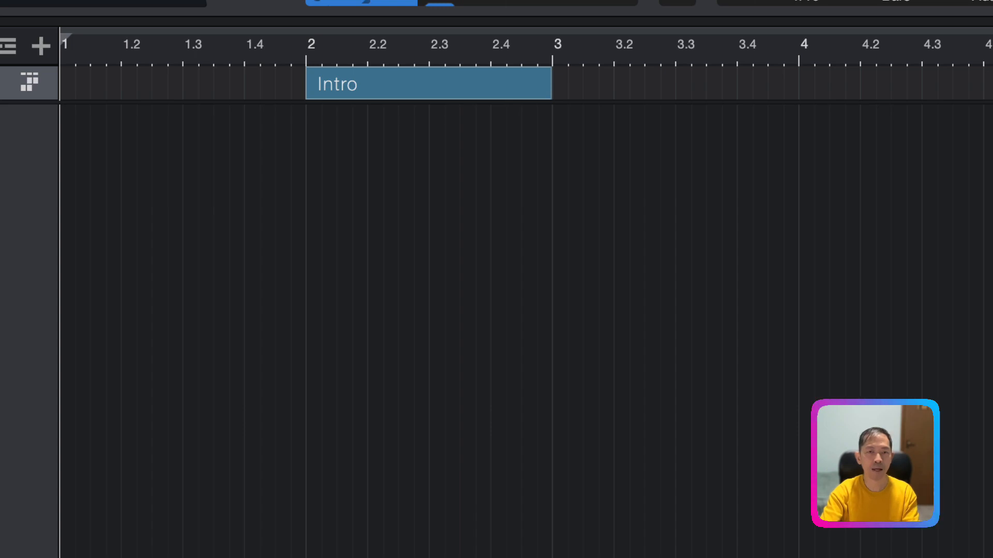
click(635, 77)
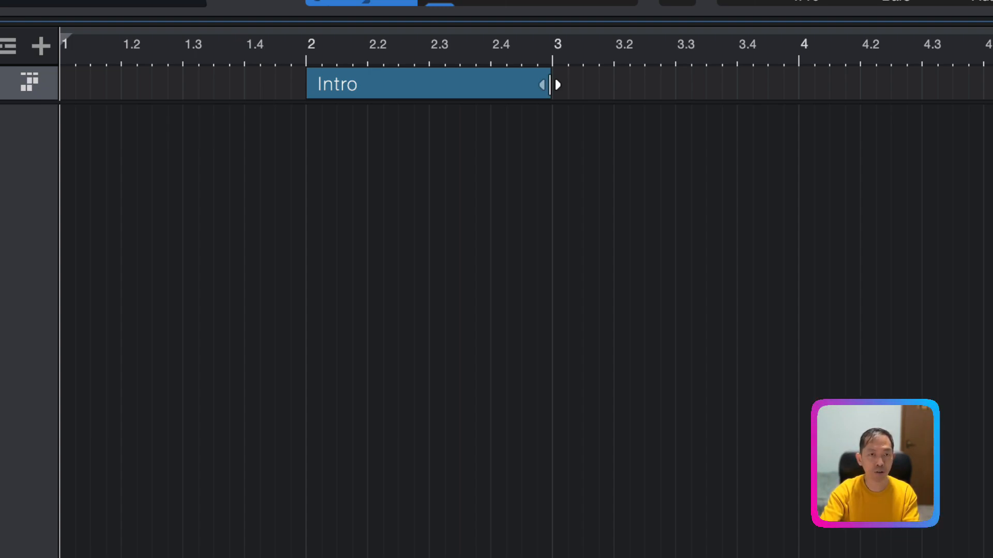
drag(550, 84, 992, 85)
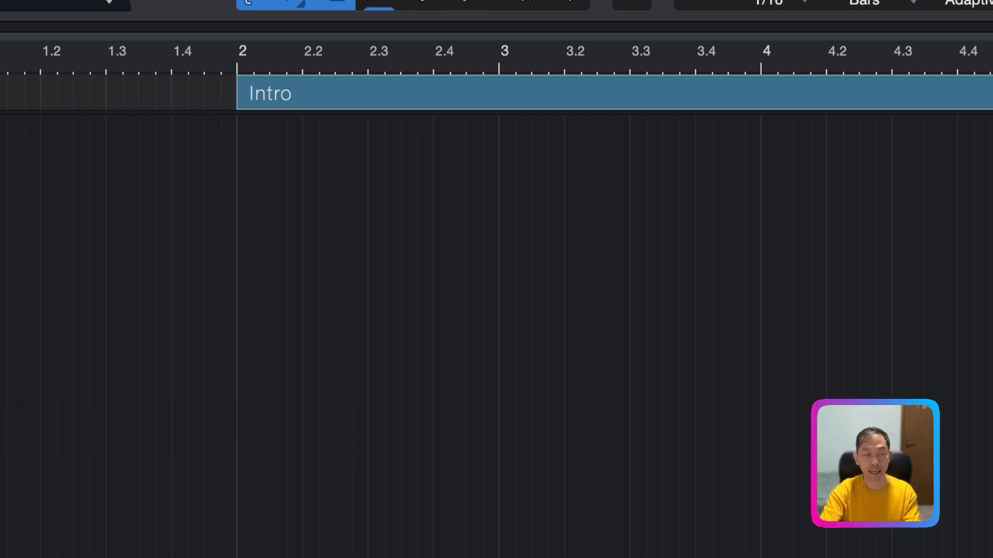
Step: Rename the arranger section starting at bar 2 as Chorus
click(594, 106)
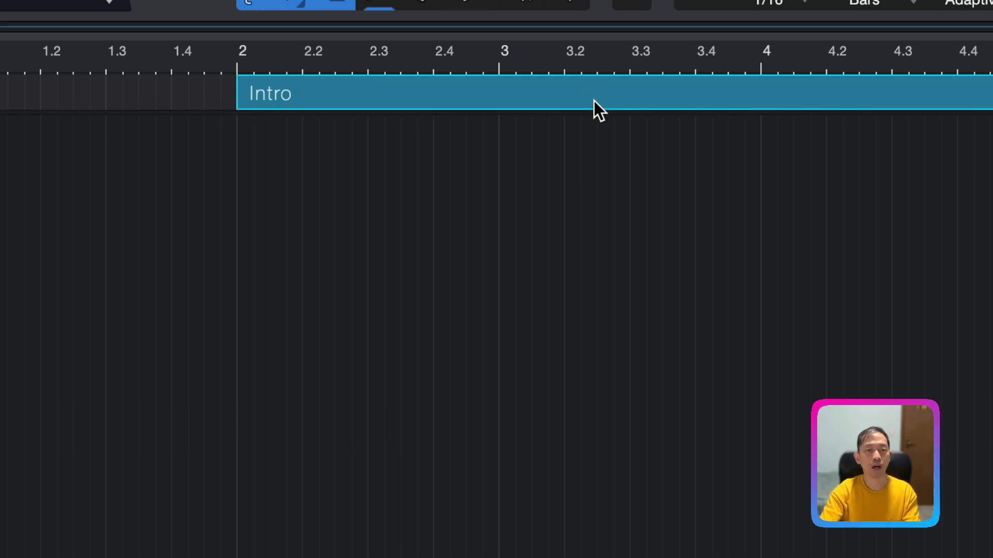
right_click(267, 88)
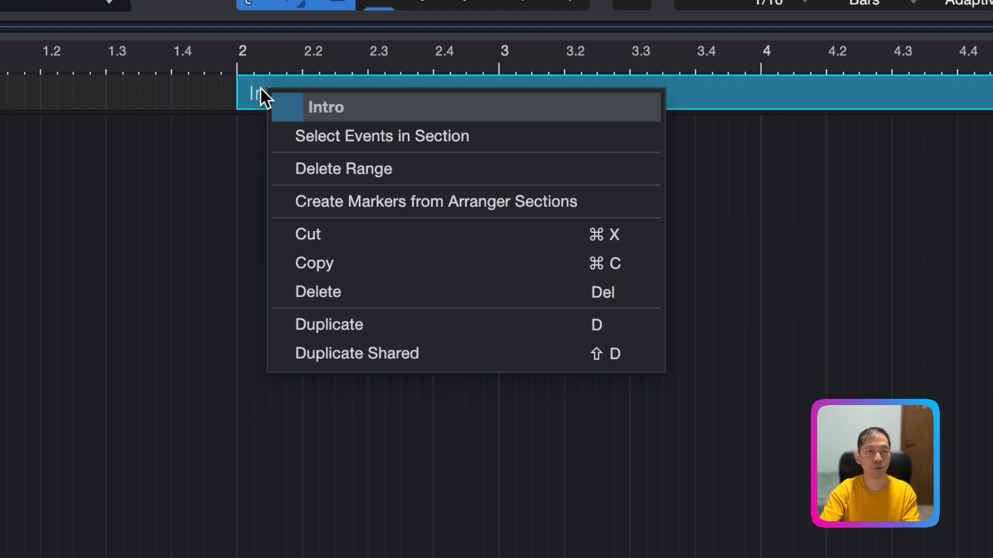
click(331, 109)
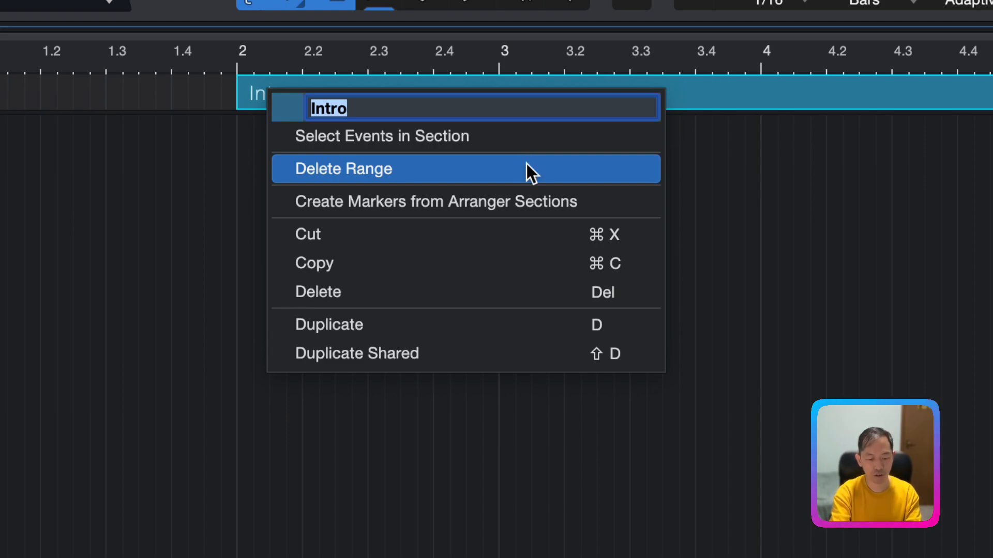
text(Choruch)
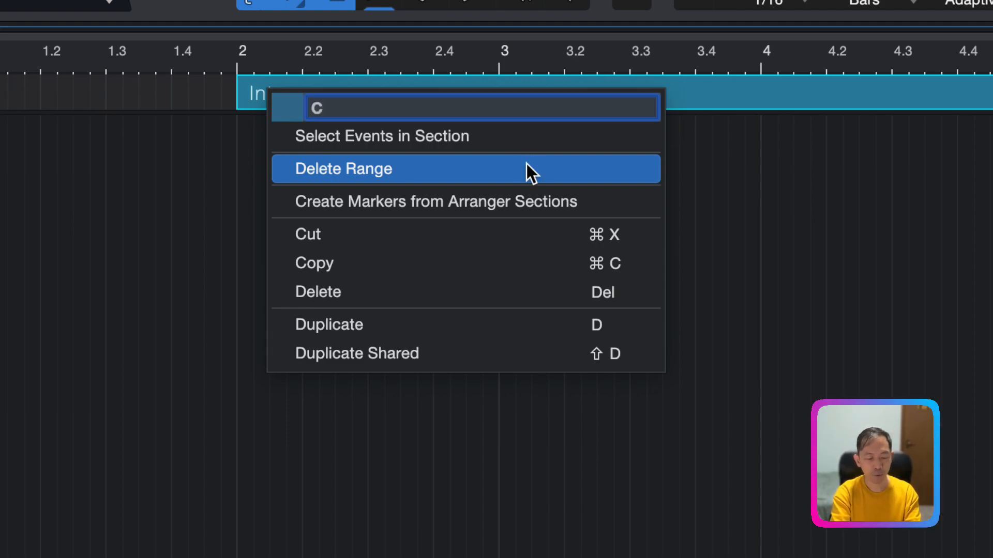
key(BackSpace)
key(BackSpace)
key(BackSpace)
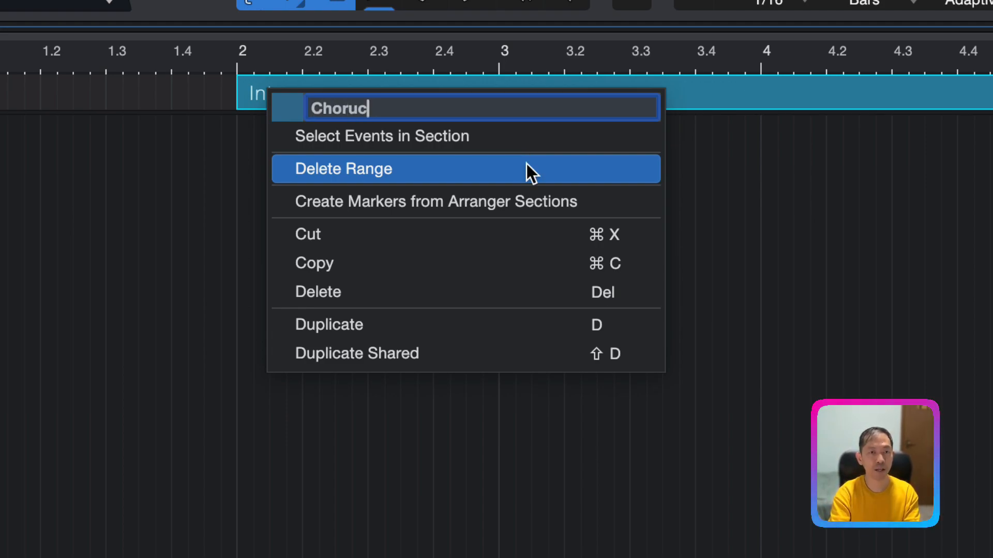
text(us)
key(Return)
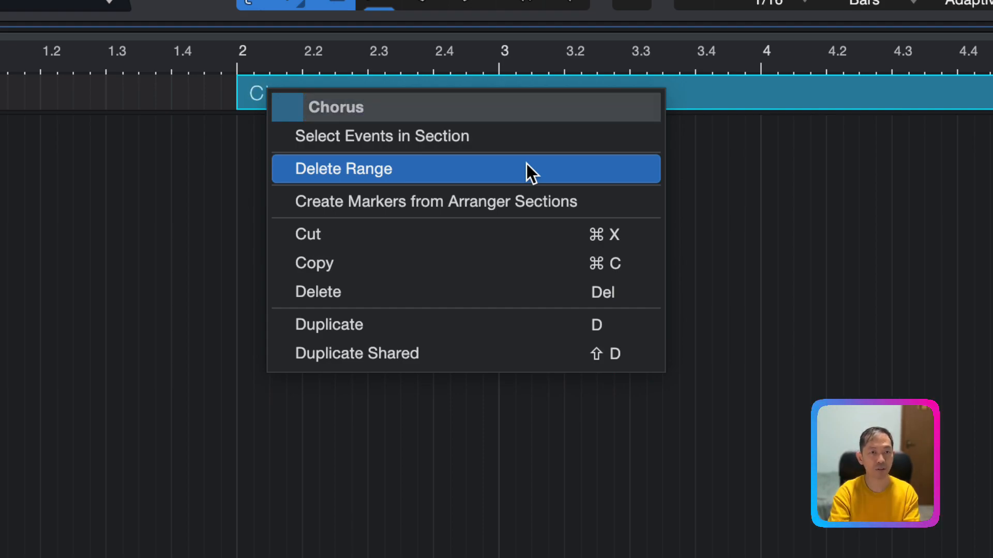
Step: Rename the Chorus section starting at bar 2 of the Arranger track as Intro
click(904, 285)
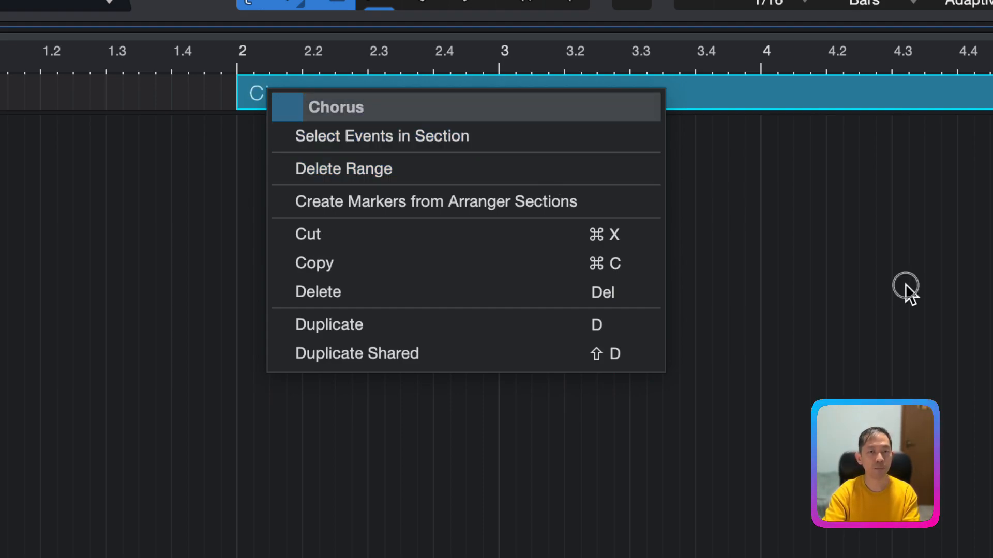
double_click(288, 89)
key(space)
right_click(287, 89)
click(334, 111)
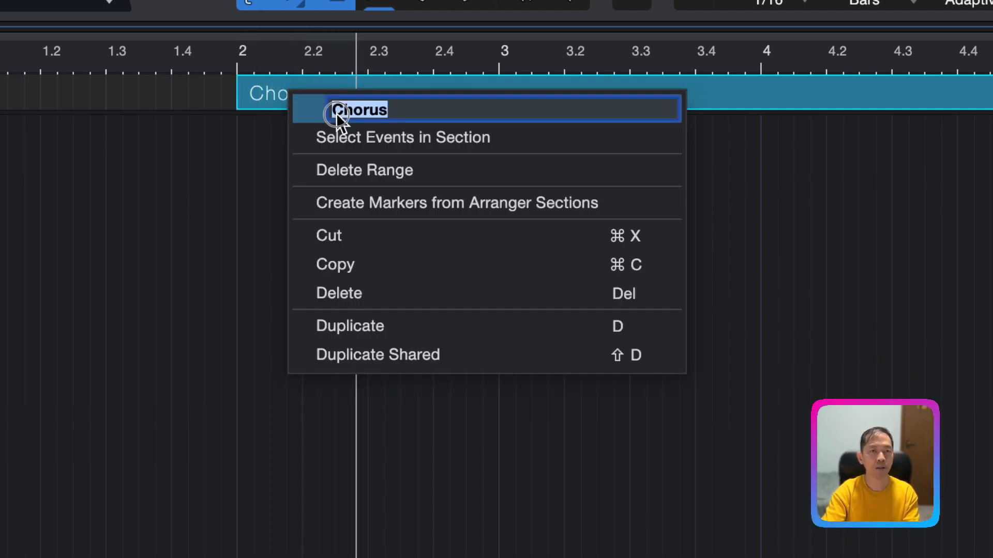
text(Intro)
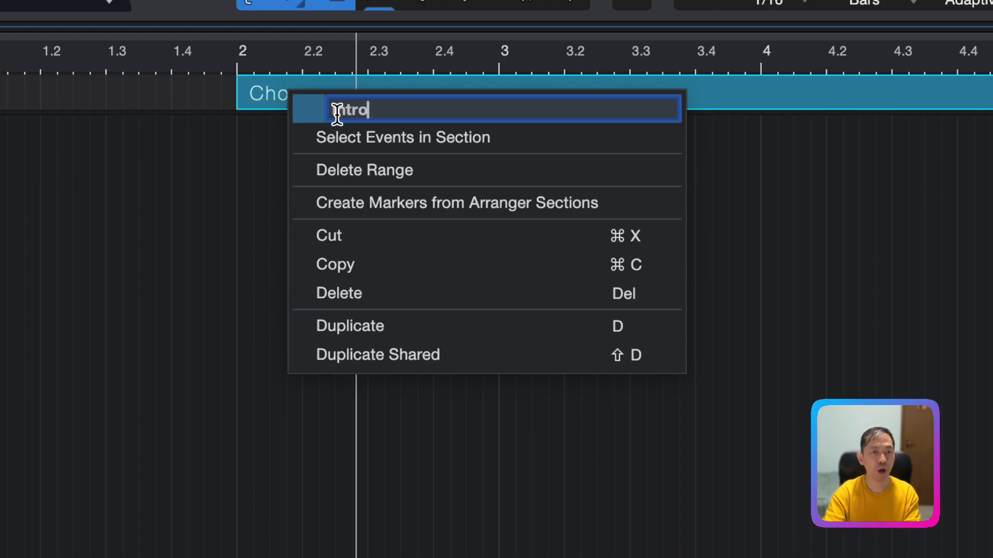
key(Return)
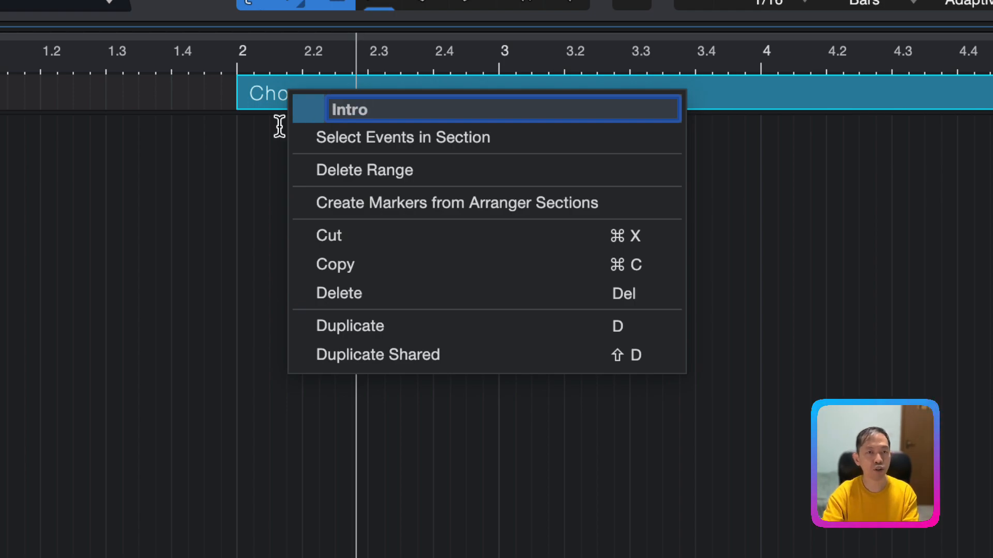
Step: Set the color of the Intro section to light blue
click(309, 102)
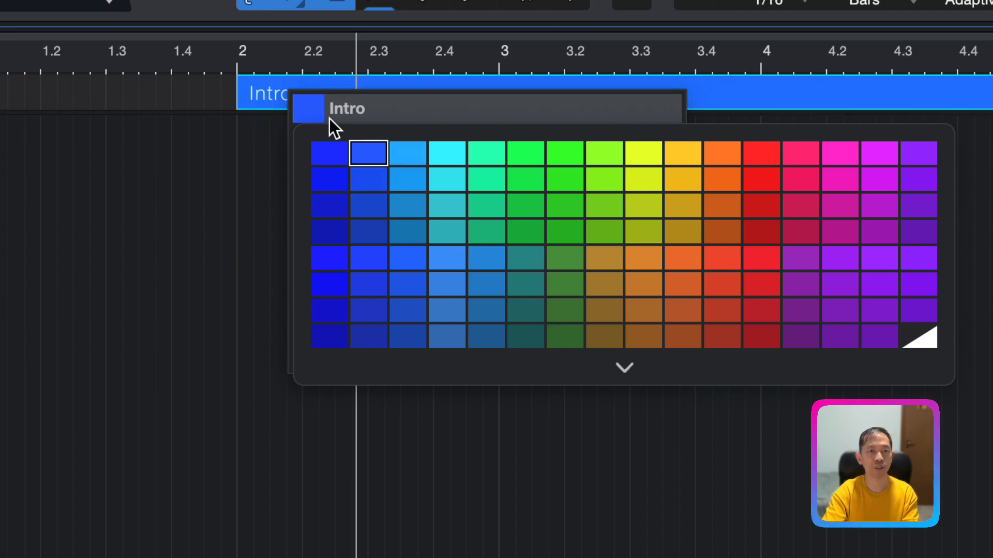
click(406, 157)
click(224, 157)
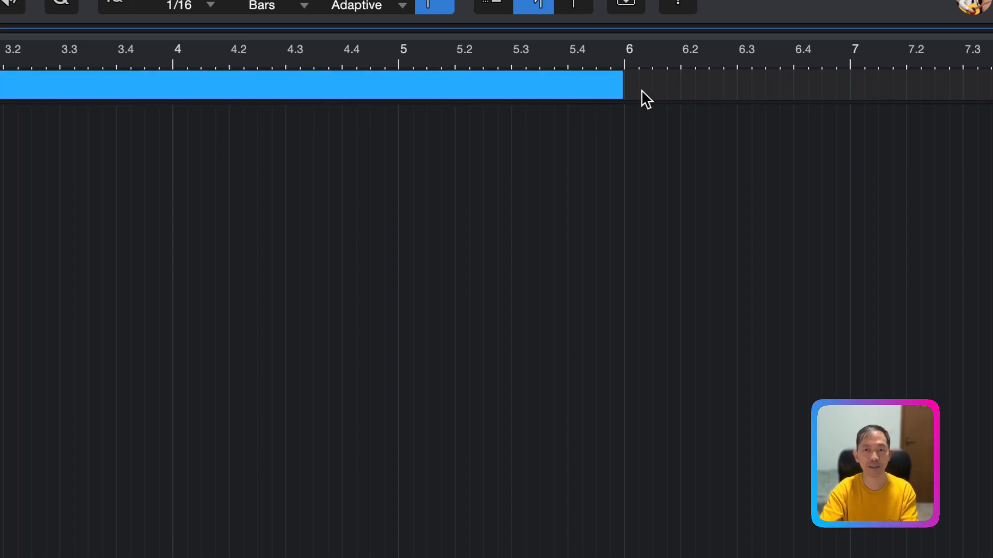
Step: Add a cyan Verse section at bar 6 of the Arranger track and extend its end to bar 10
scroll(659, 104, right, 10)
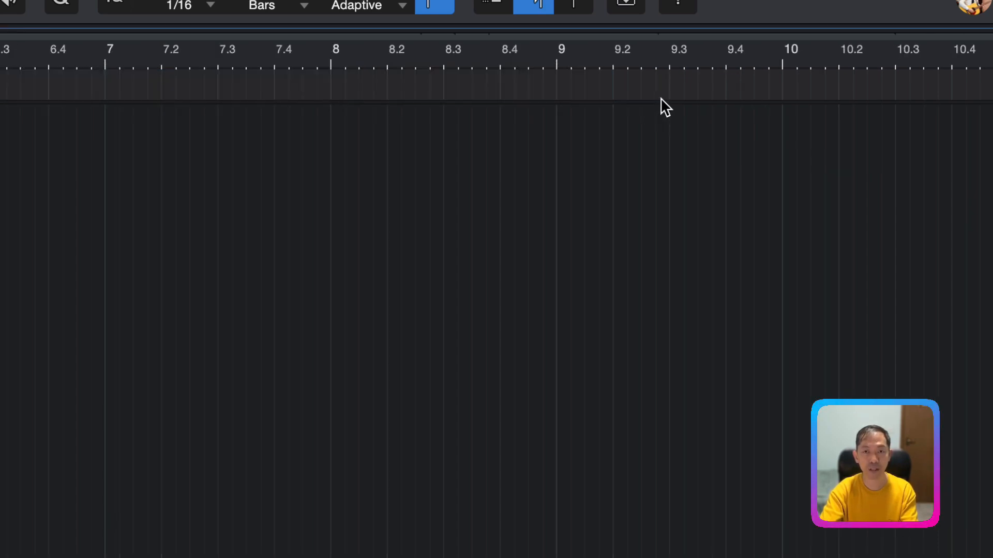
scroll(655, 97, left, 4)
scroll(655, 96, left, 3)
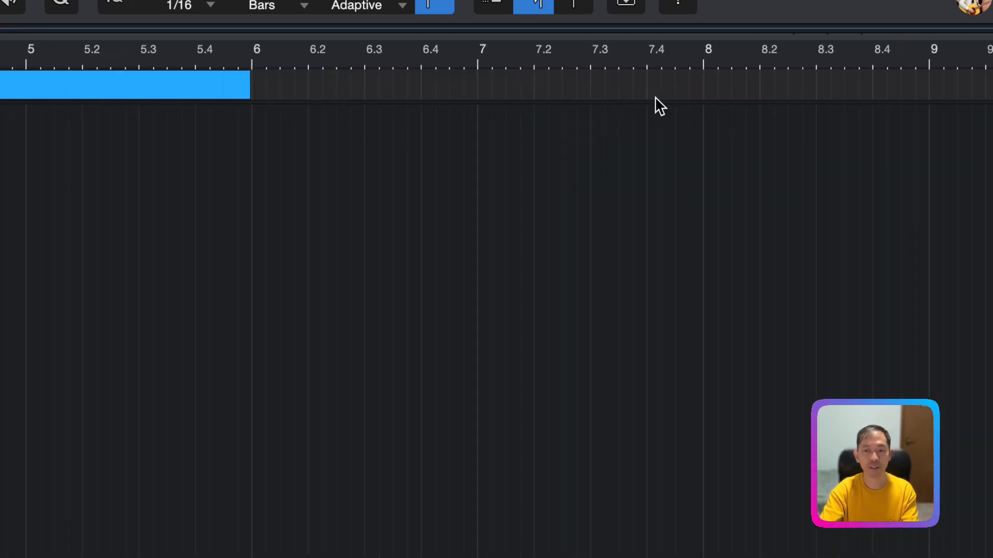
click(255, 87)
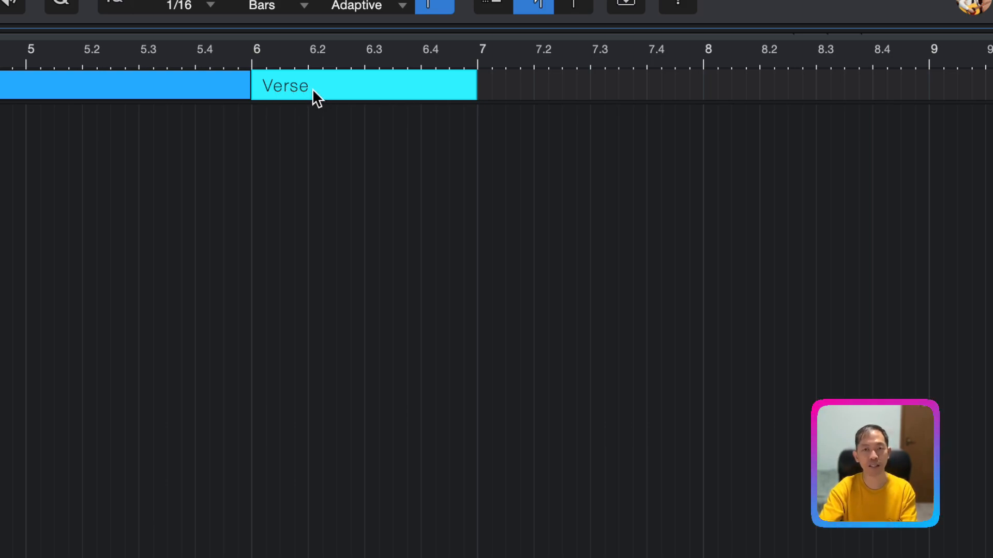
scroll(312, 89, right, 5)
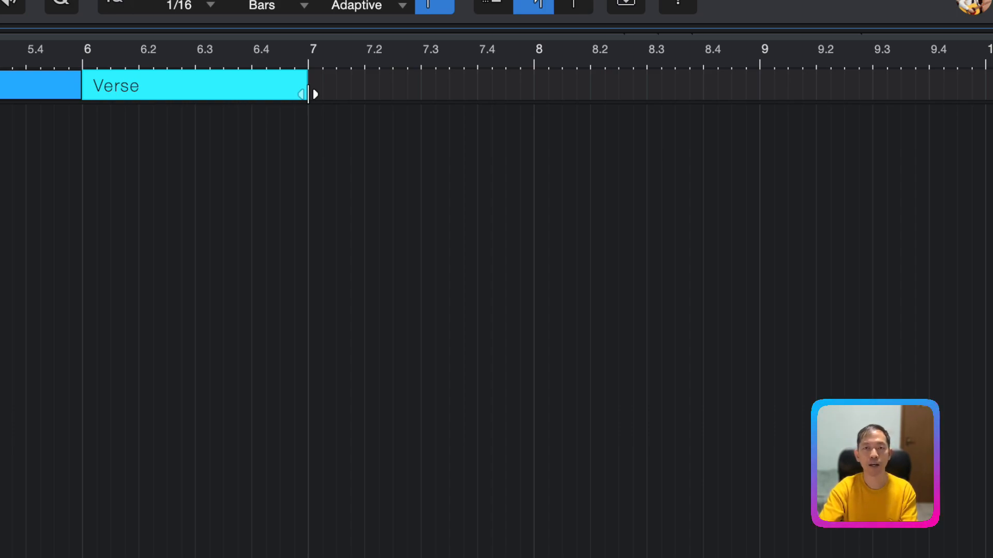
scroll(308, 94, right, 8)
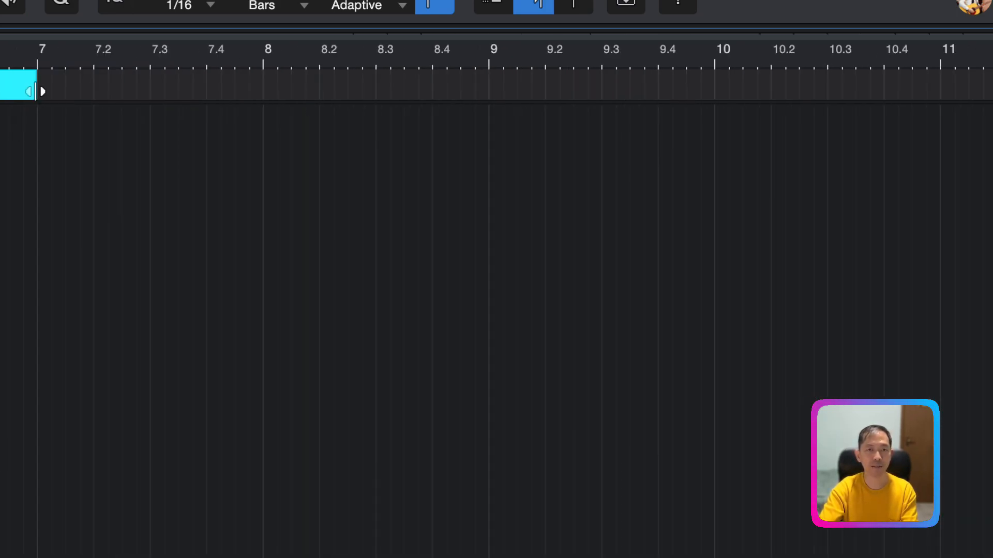
drag(36, 91, 713, 99)
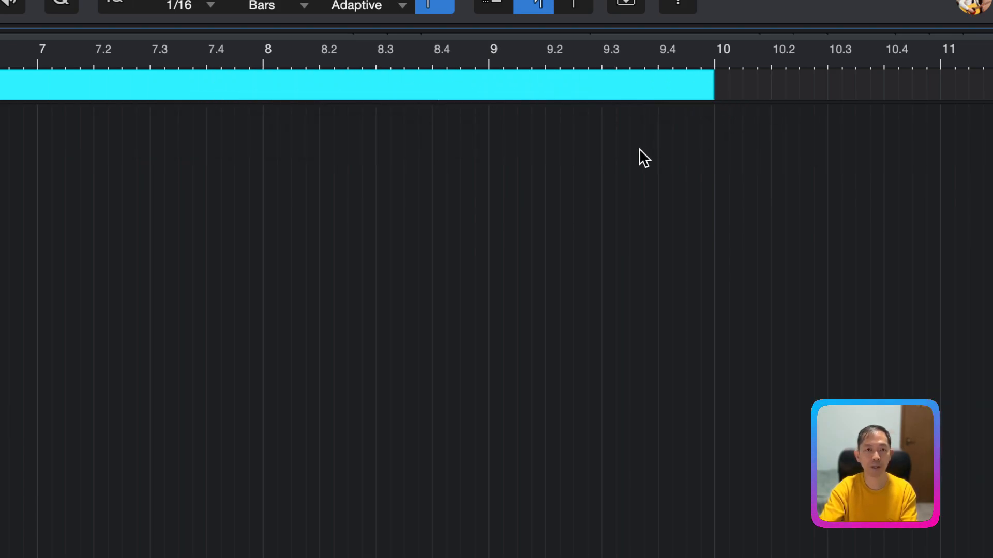
Step: Edit the name of the cyan section that ends at bar 10
scroll(639, 155, right, 1)
right_click(1, 90)
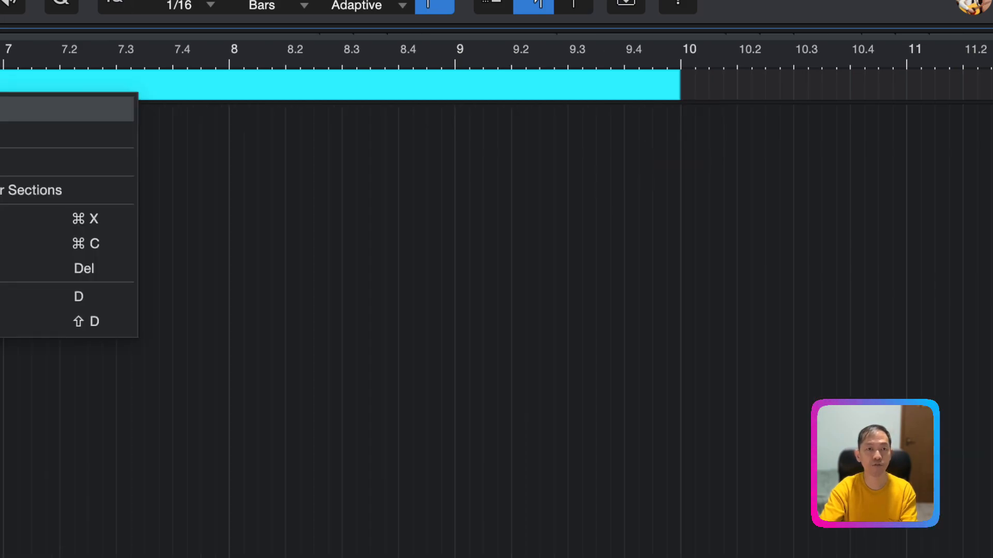
double_click(1, 109)
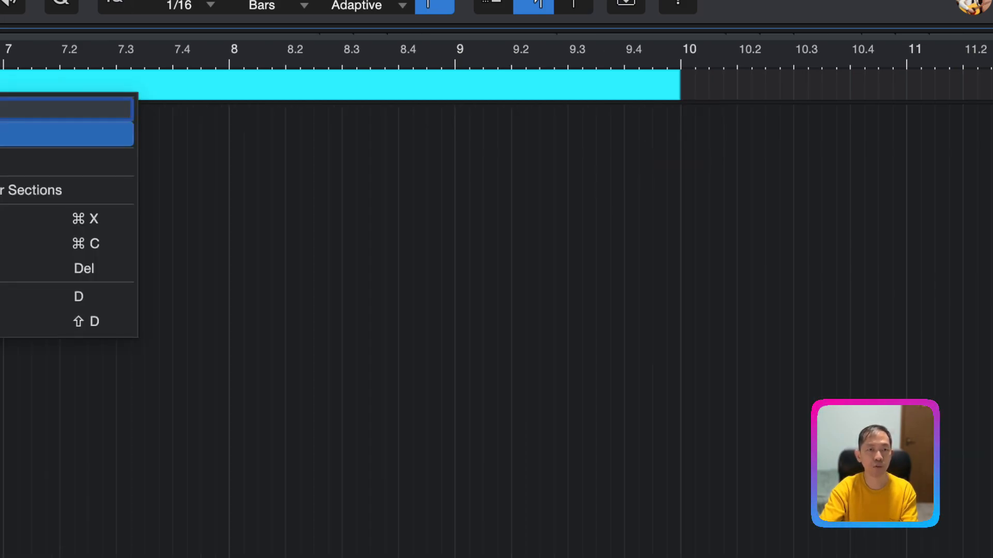
key(Return)
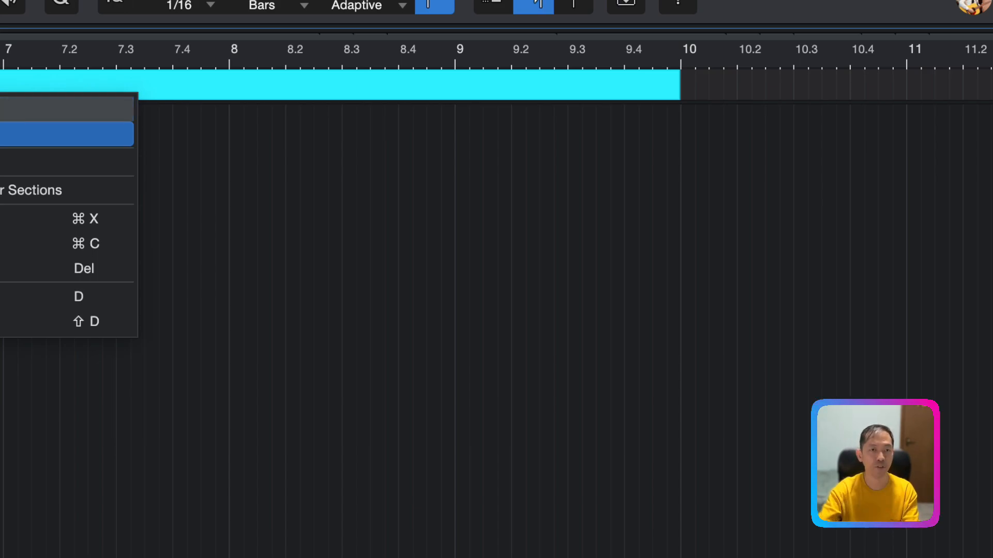
click(186, 122)
Step: Add a section spanning bar 10 to bar 14 of the Arranger track and edit its name
scroll(258, 137, right, 5)
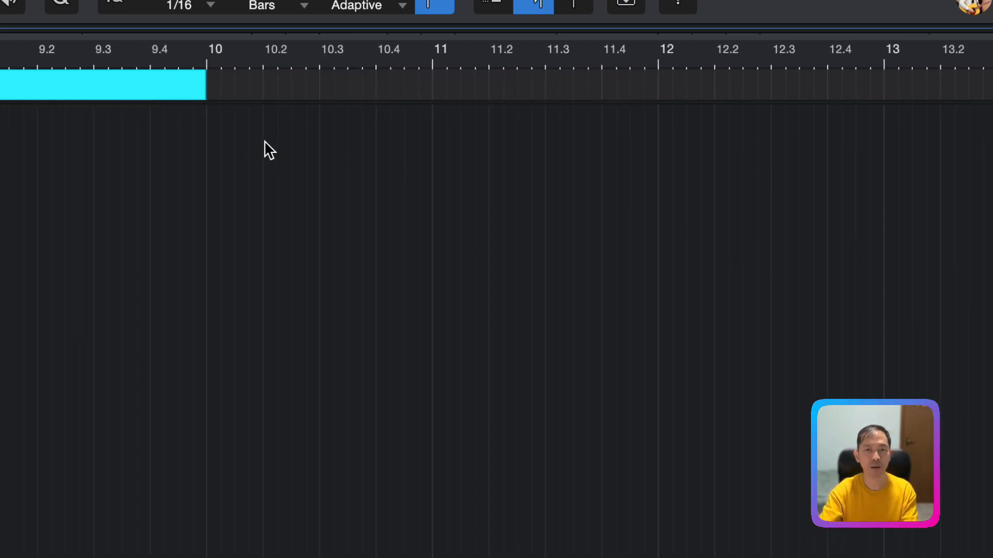
click(220, 88)
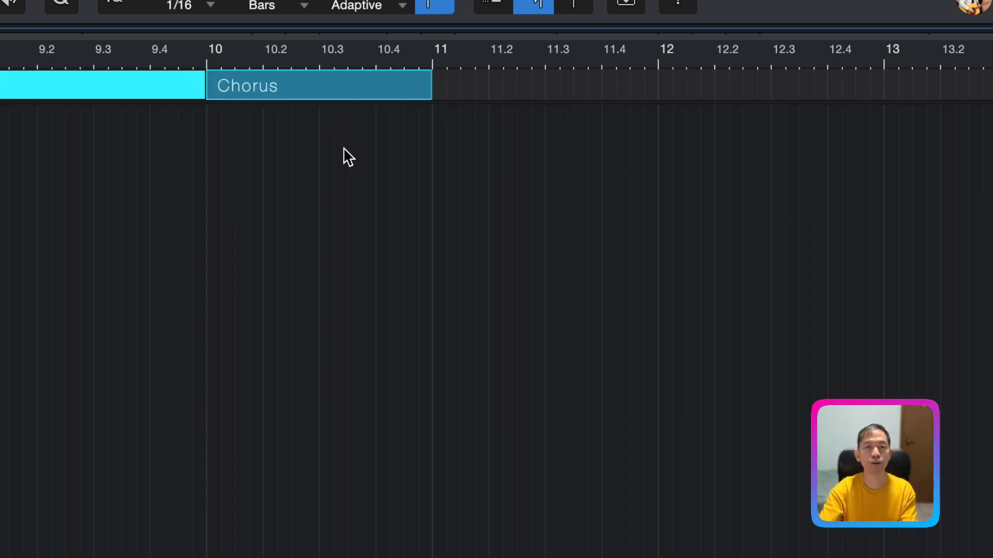
scroll(343, 149, right, 5)
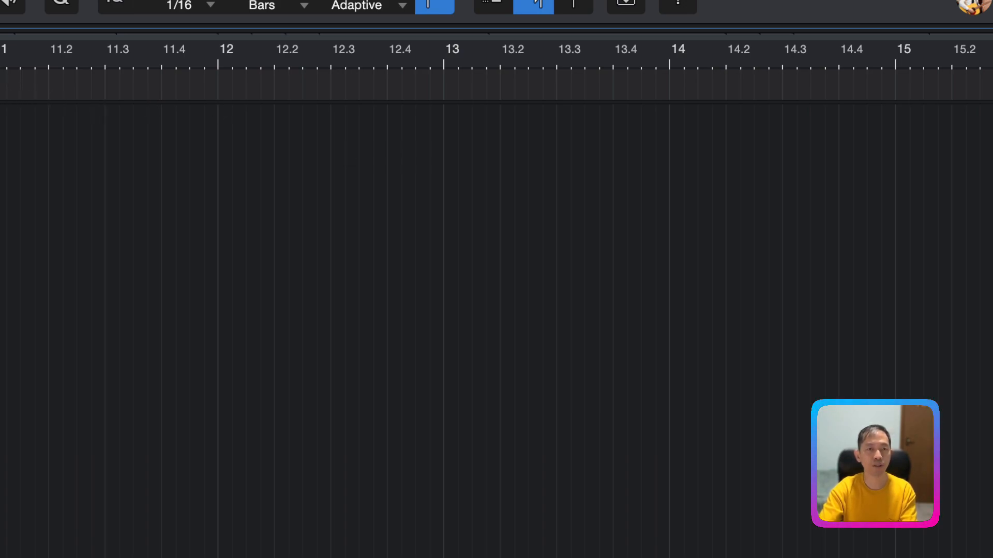
right_click(0, 88)
double_click(0, 105)
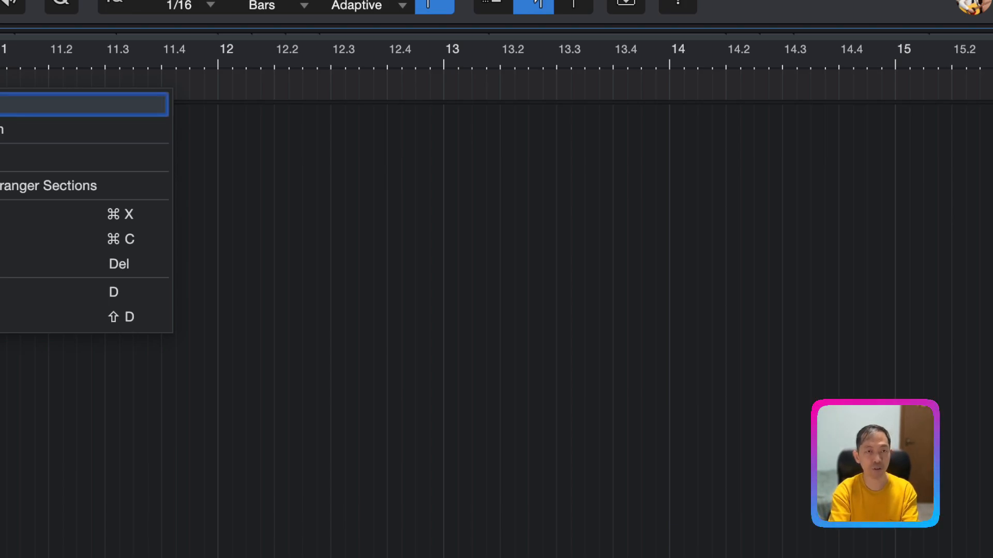
key(Return)
key(Escape)
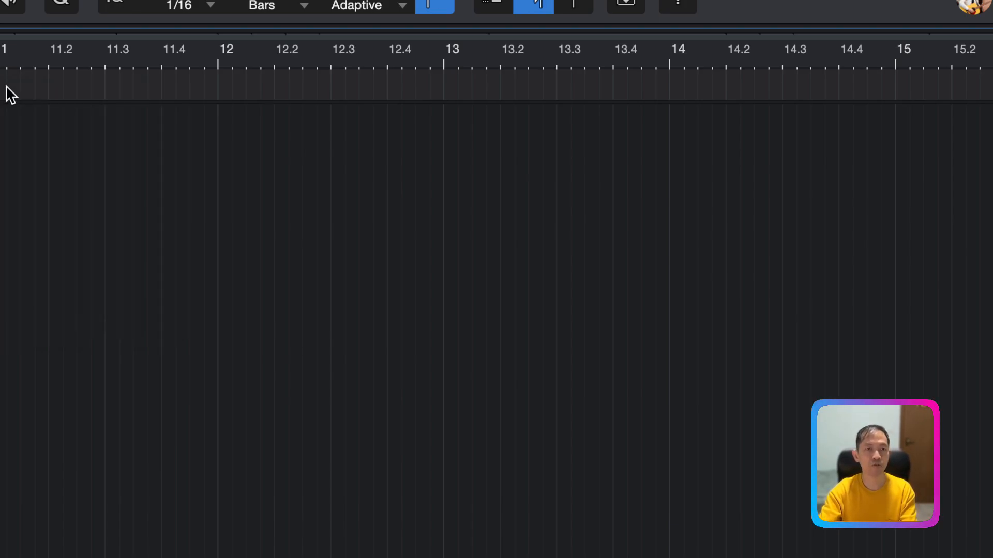
drag(0, 87, 662, 101)
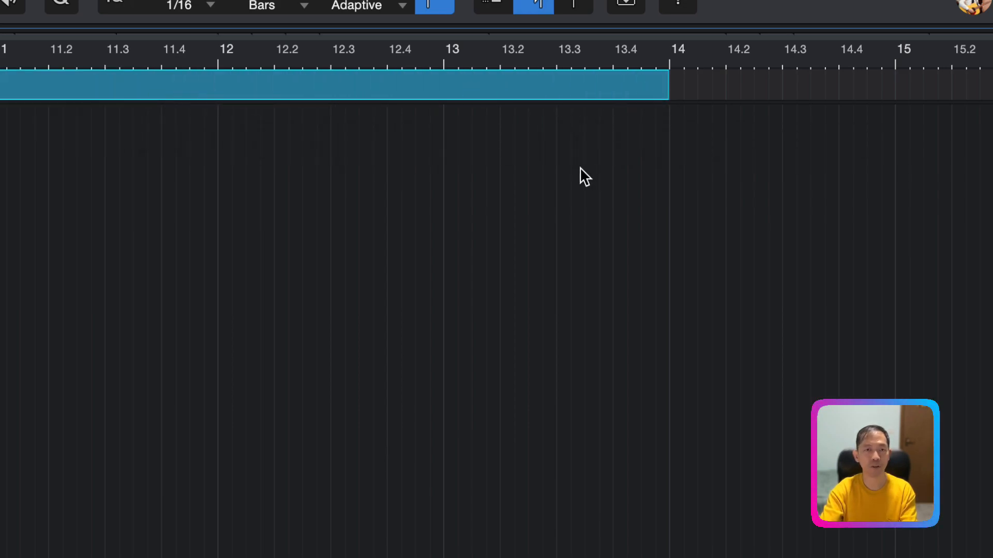
Step: Add a section at bar 14 of the Arranger track and rename it as Chorus
scroll(579, 166, right, 5)
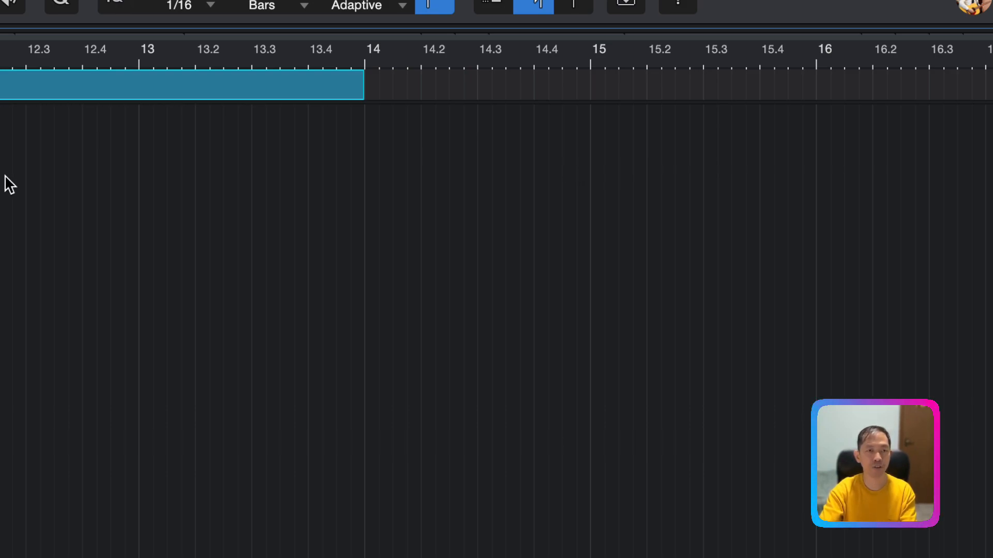
scroll(37, 181, right, 10)
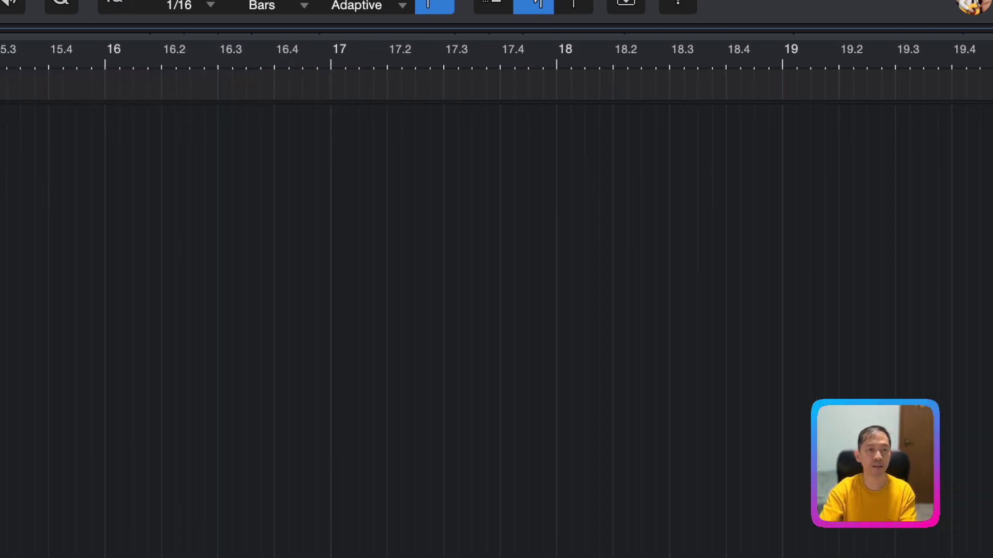
scroll(496, 279, left, 6)
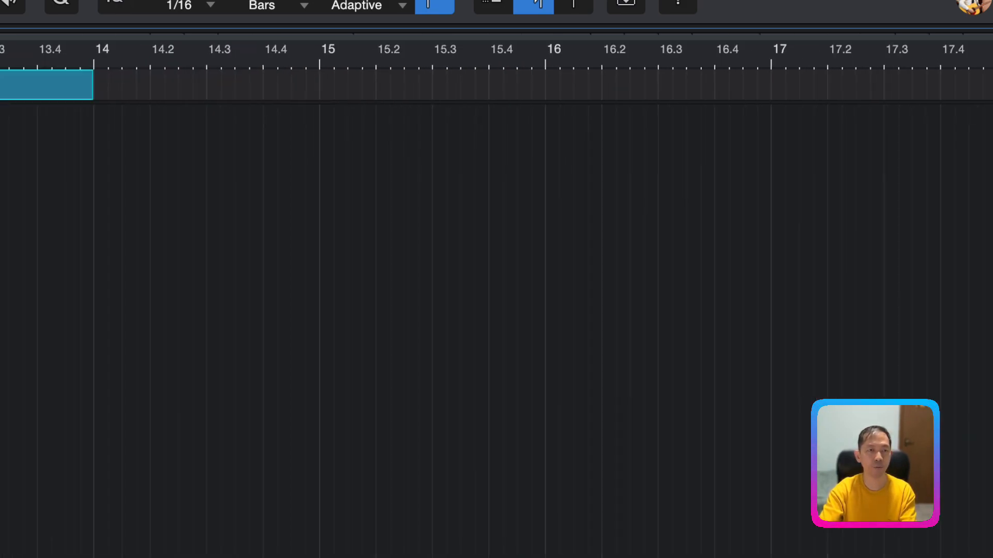
double_click(103, 83)
key(space)
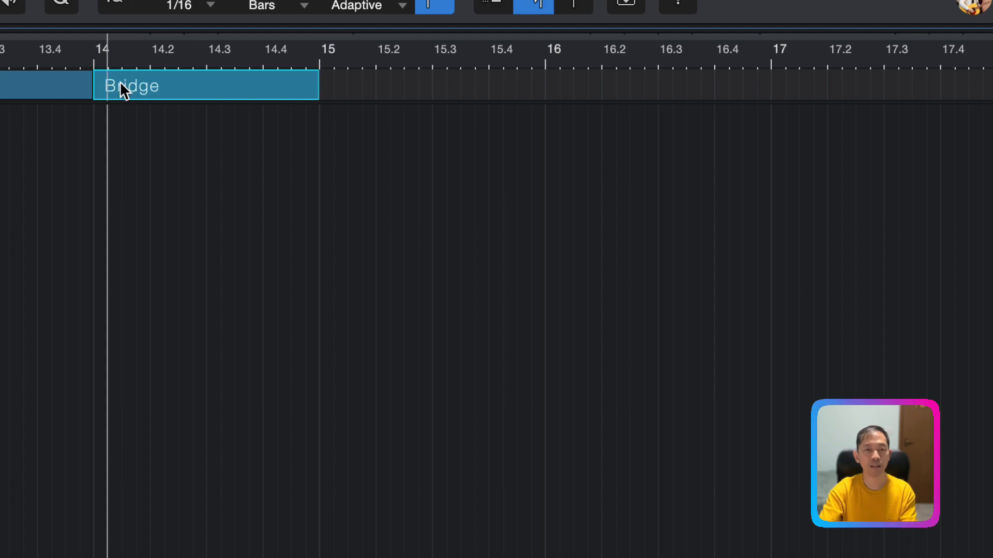
right_click(119, 82)
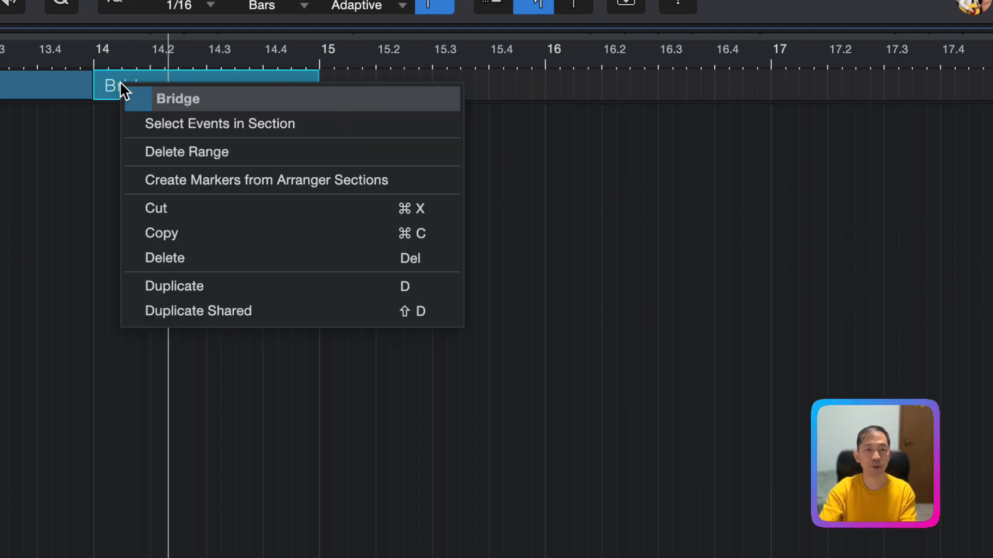
click(189, 105)
text(Chorus)
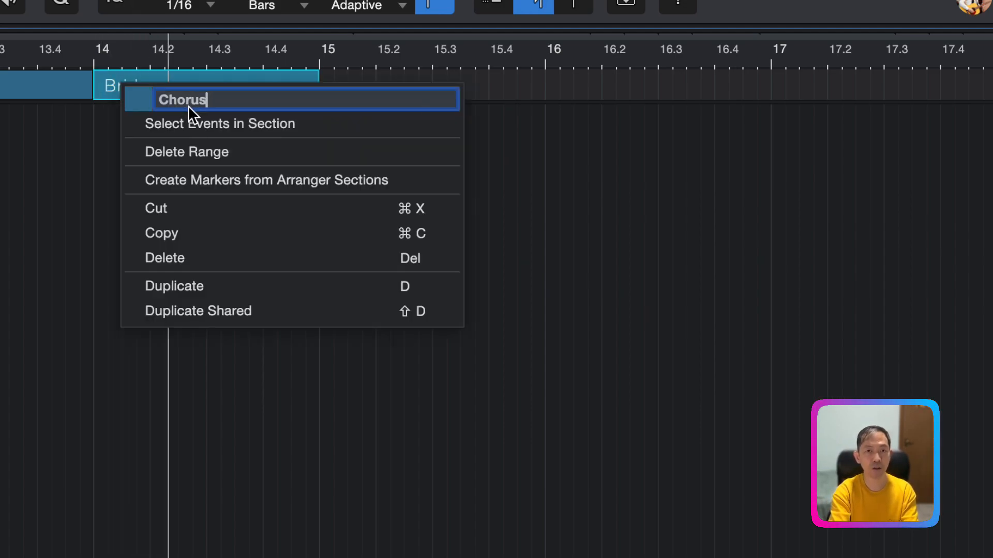
key(Return)
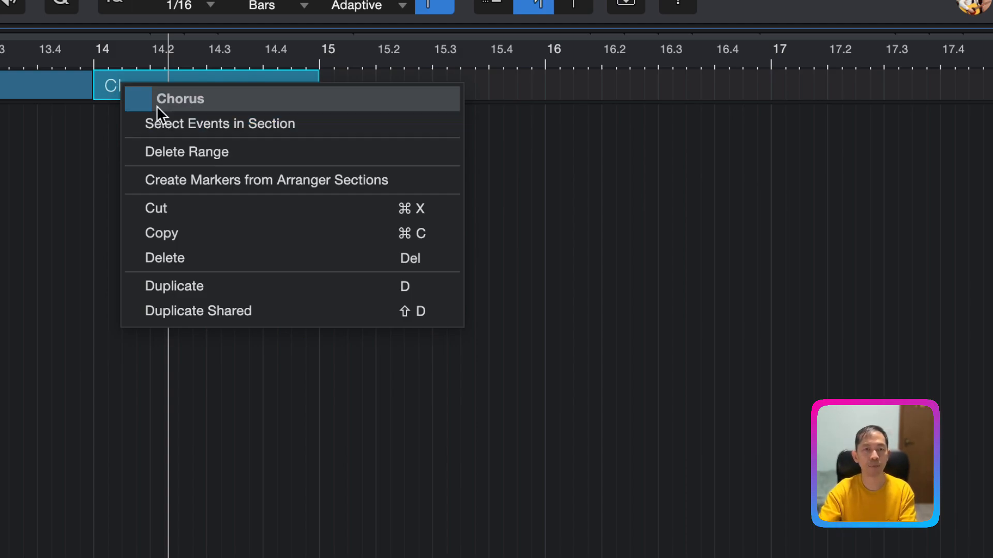
Step: Set the color of the Chorus section at bar 14 to spring green and extend its end to bar 18
click(140, 101)
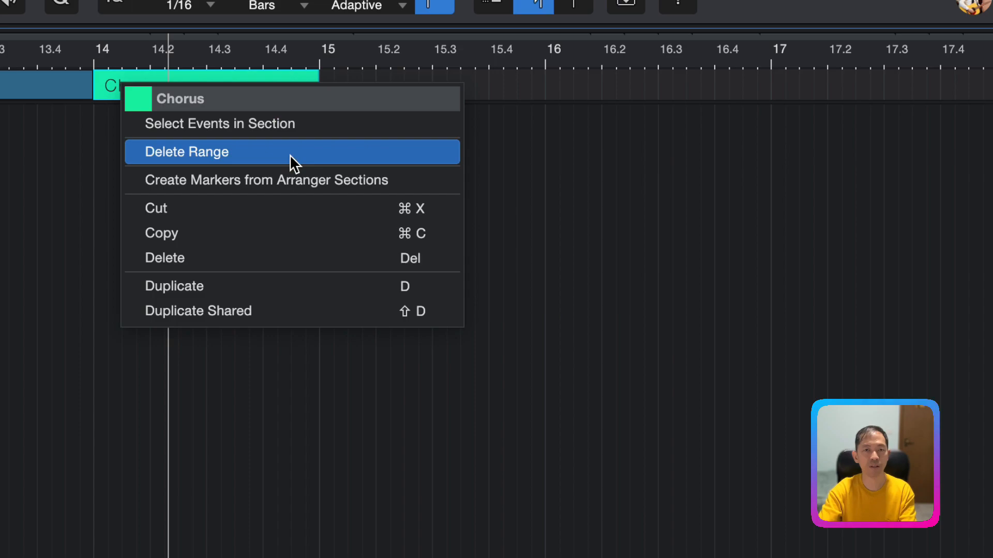
click(289, 154)
scroll(359, 156, right, 5)
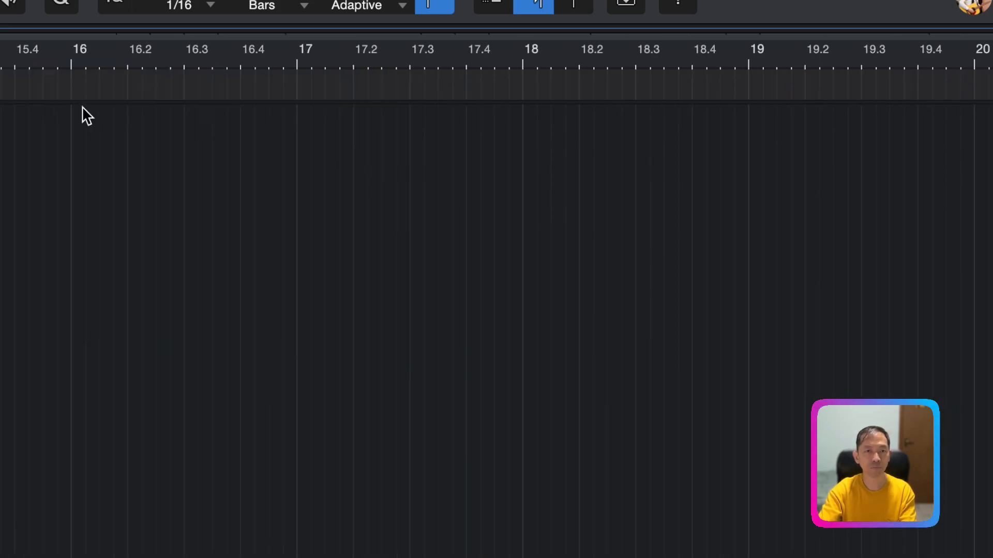
drag(0, 90, 520, 99)
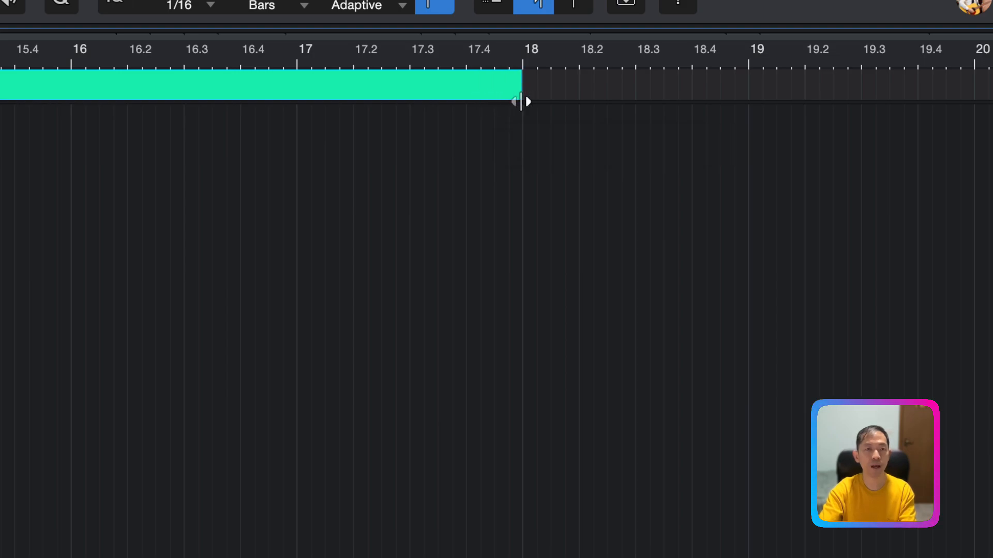
Step: Add a section at bar 18 of the Arranger track and name it Chorus
click(535, 89)
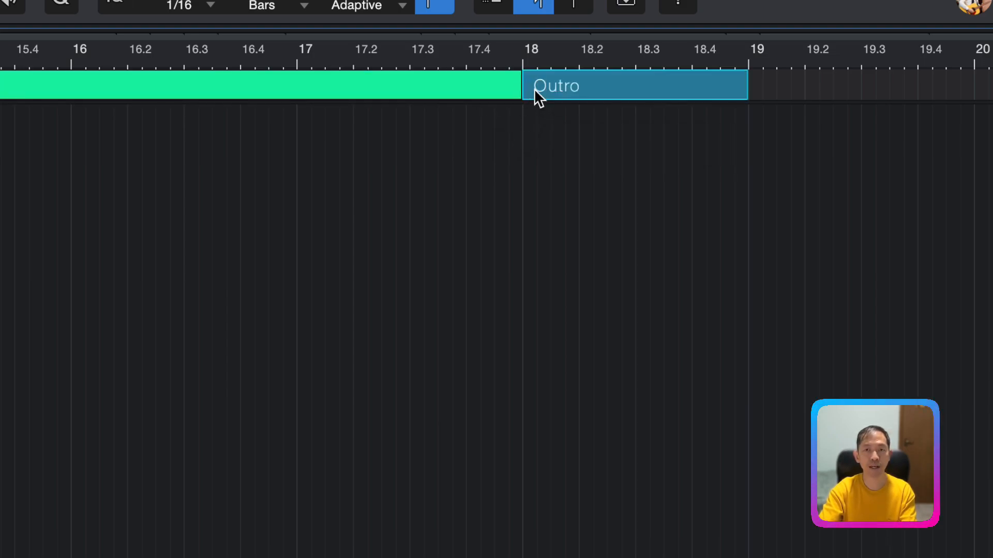
key(space)
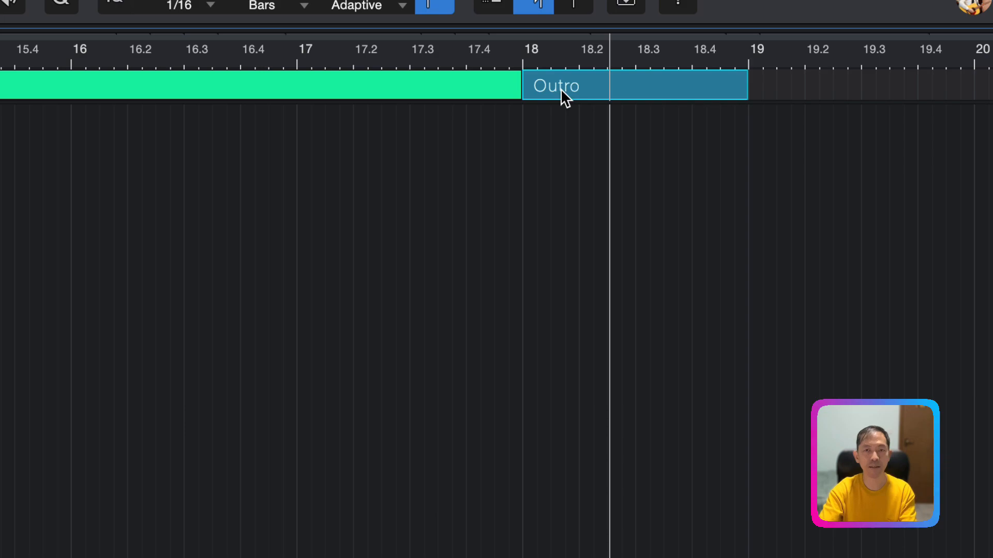
right_click(560, 88)
click(606, 105)
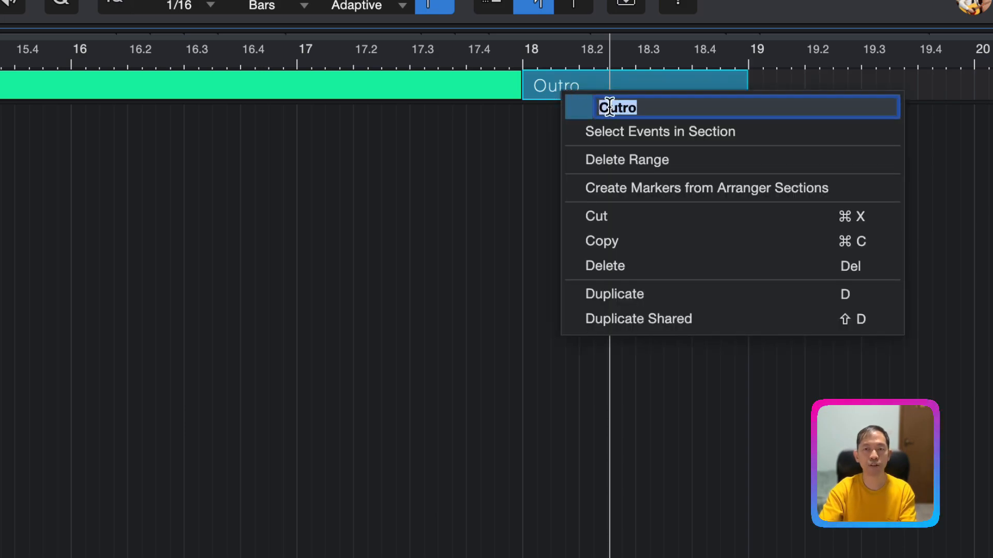
text(Chorus)
key(Return)
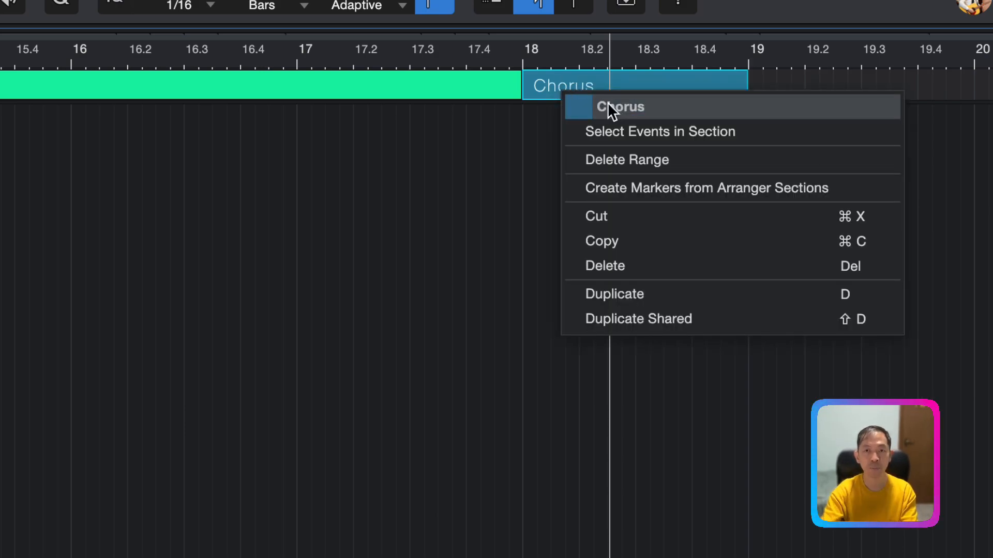
Step: Set the color of the Chorus section at bar 18 to aquamarine and extend its end to bar 22
click(578, 97)
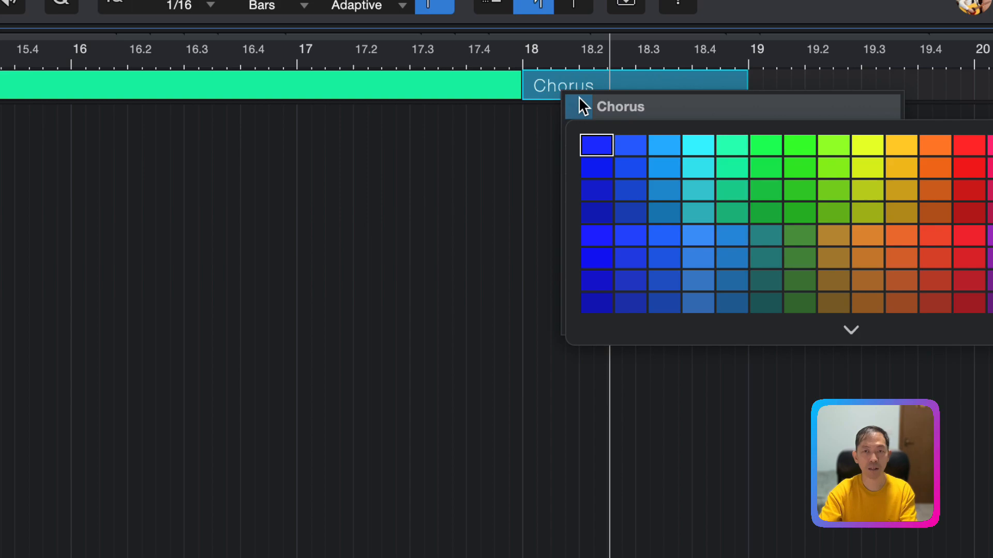
click(734, 142)
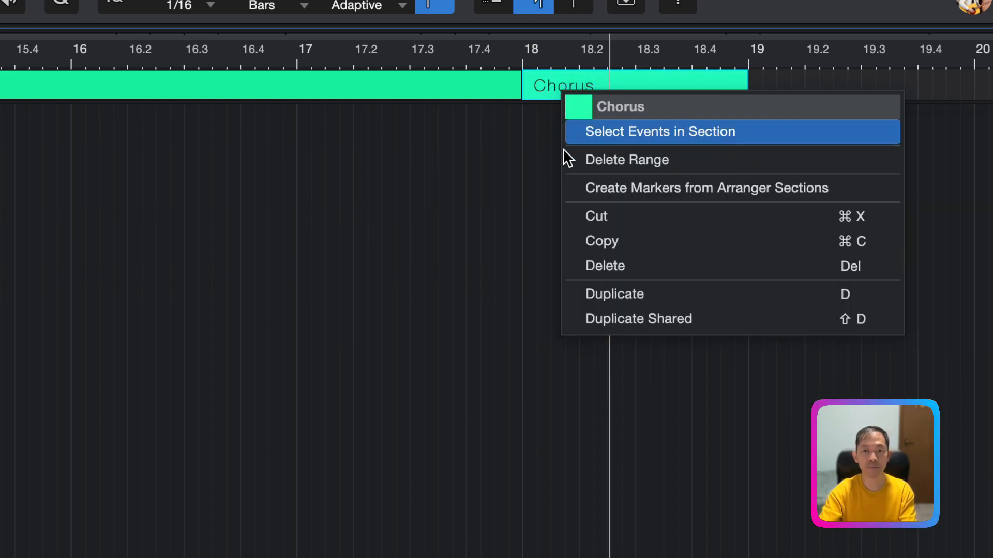
click(520, 168)
scroll(554, 161, right, 10)
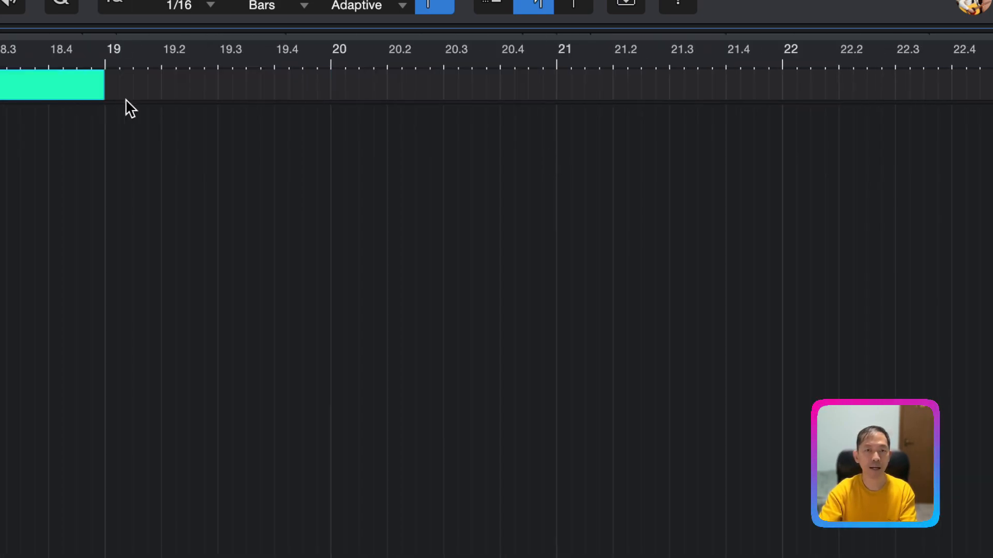
drag(106, 92, 781, 106)
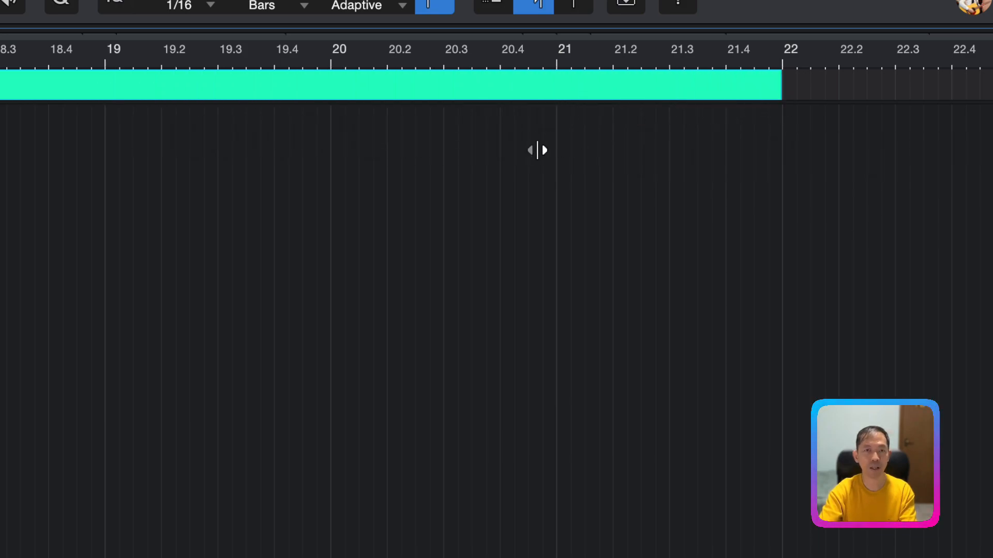
Step: Add a section at bar 22 of the Arranger track and rename it as Outro
scroll(547, 157, right, 10)
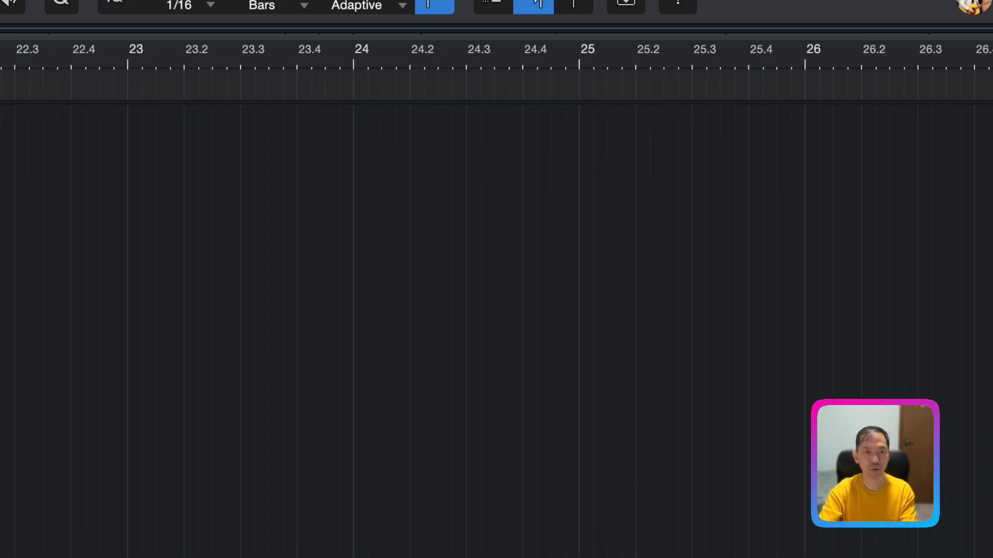
right_click(1, 89)
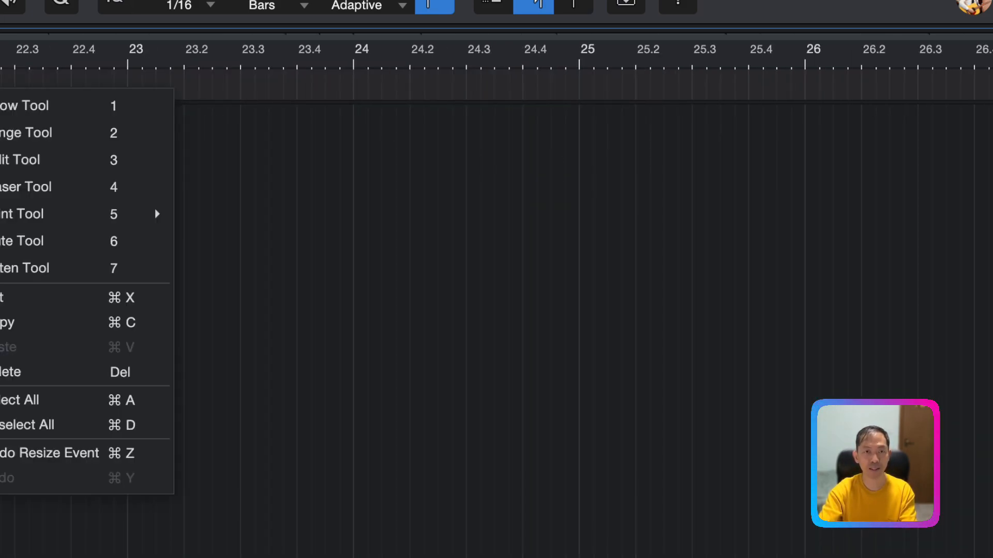
key(Escape)
key(d)
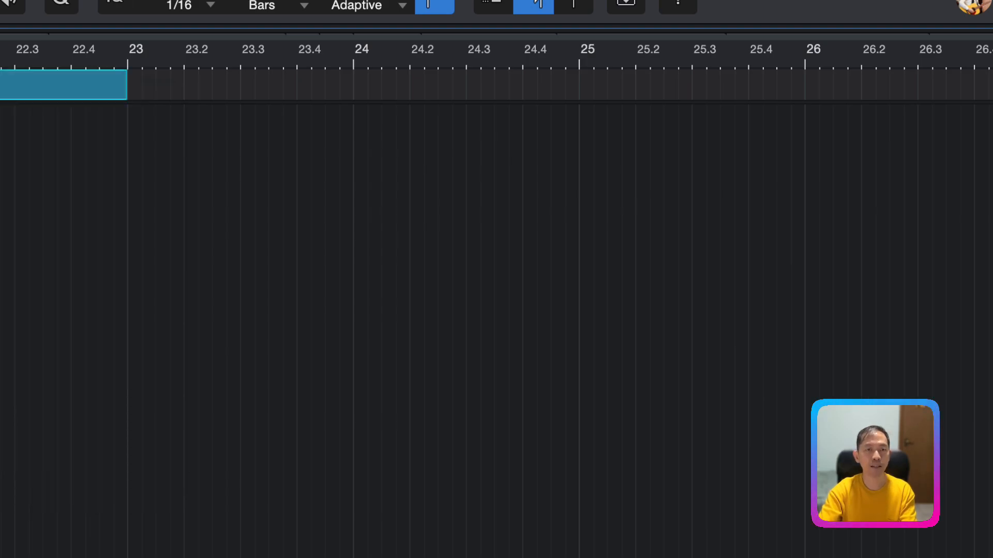
right_click(1, 91)
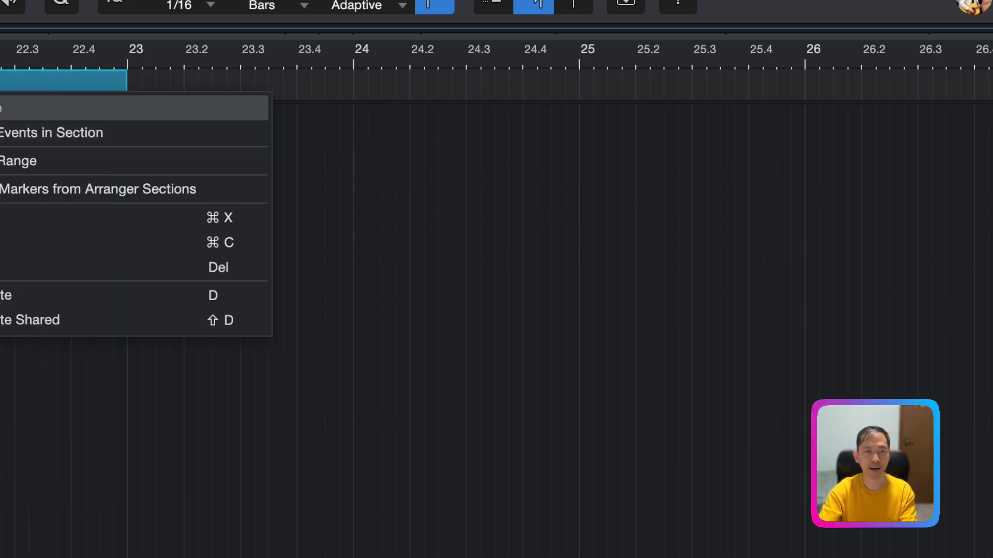
double_click(1, 108)
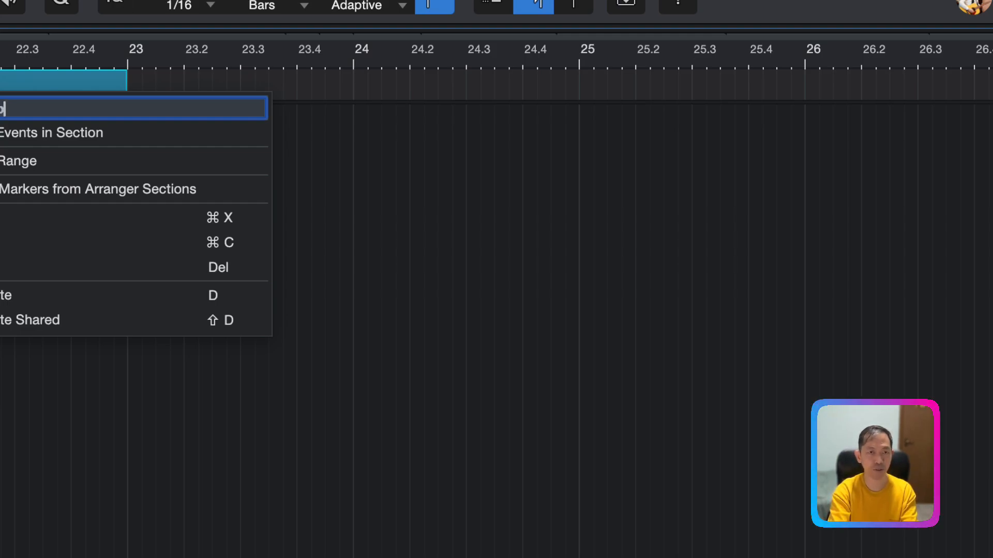
Step: Set the color of the Outro section to bright green and extend its end to bar 26
click(0, 108)
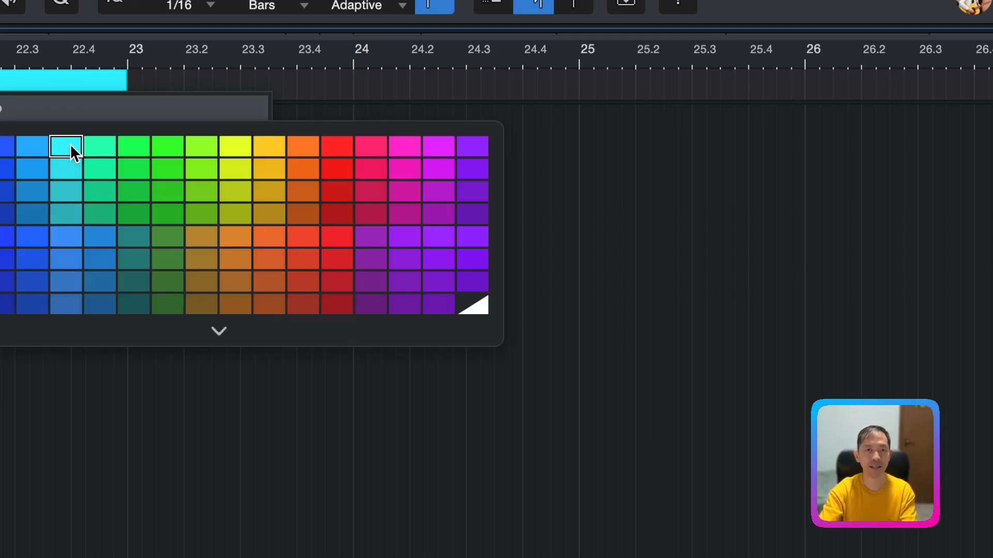
click(144, 151)
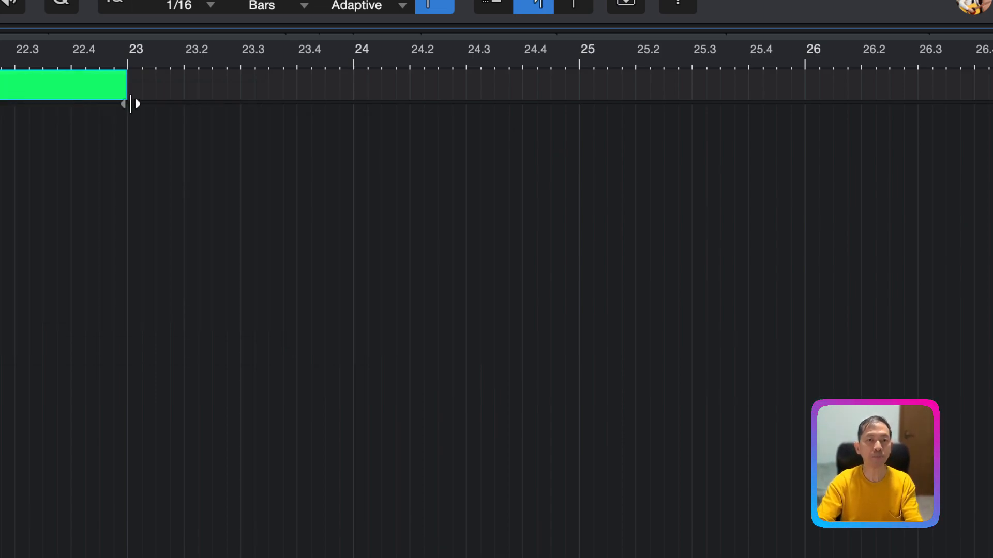
drag(135, 87, 809, 84)
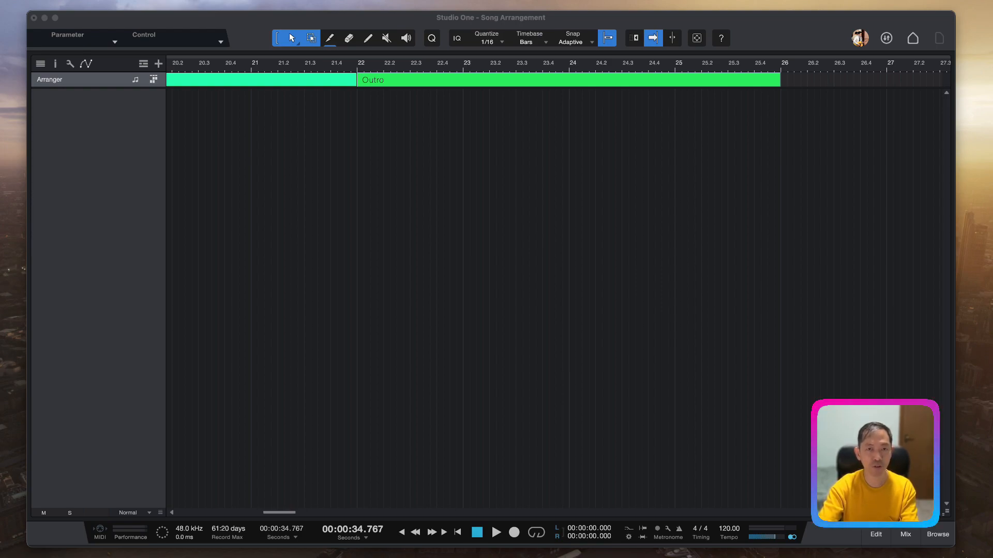
Step: Review the order and bar ranges of all Arranger sections from Intro to Outro
scroll(559, 290, left, 10)
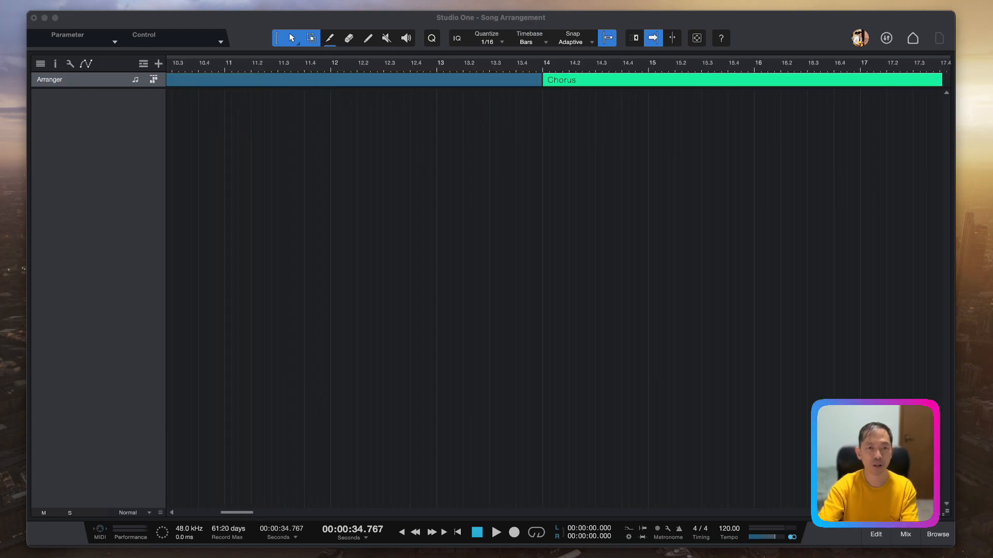
scroll(558, 289, left, 3)
scroll(558, 290, left, 5)
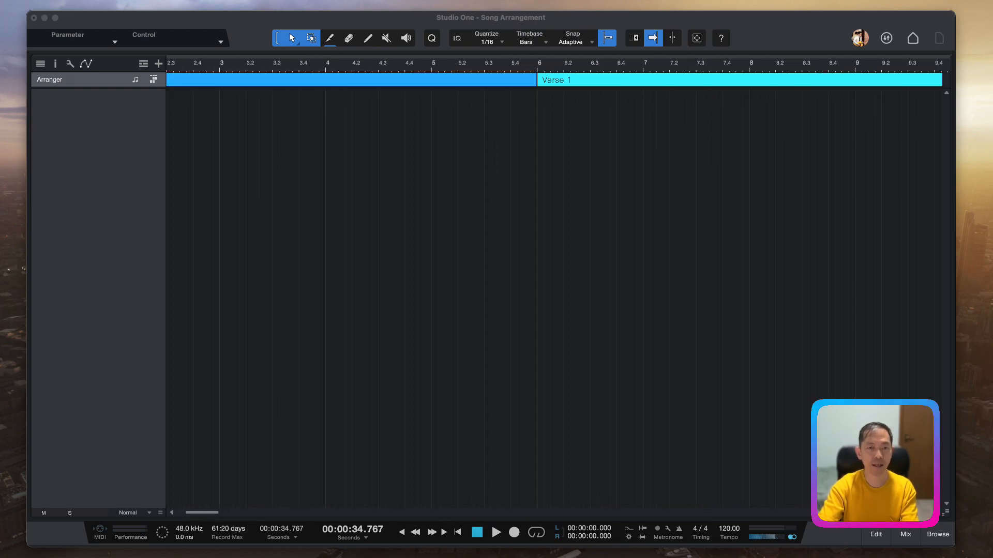
scroll(559, 289, left, 2)
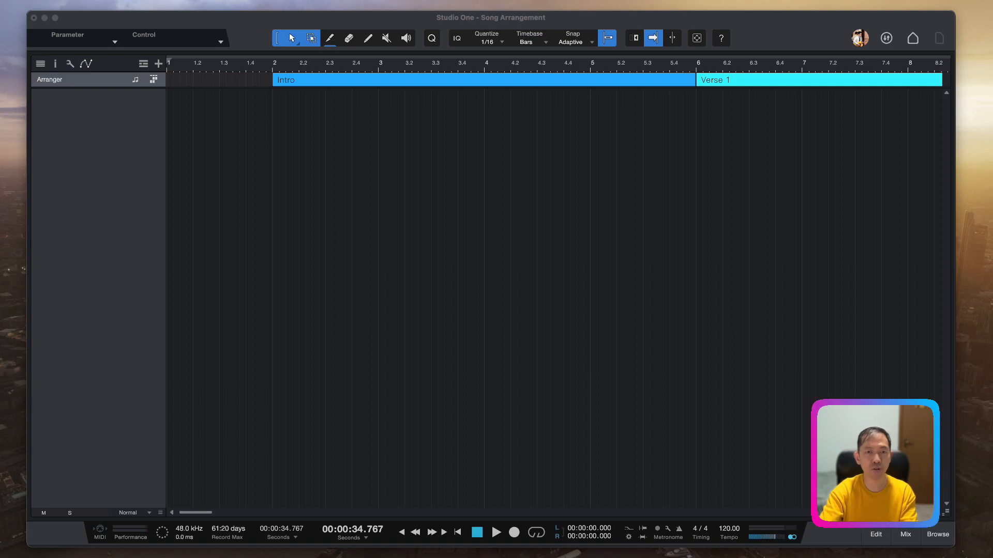
scroll(558, 289, right, 10)
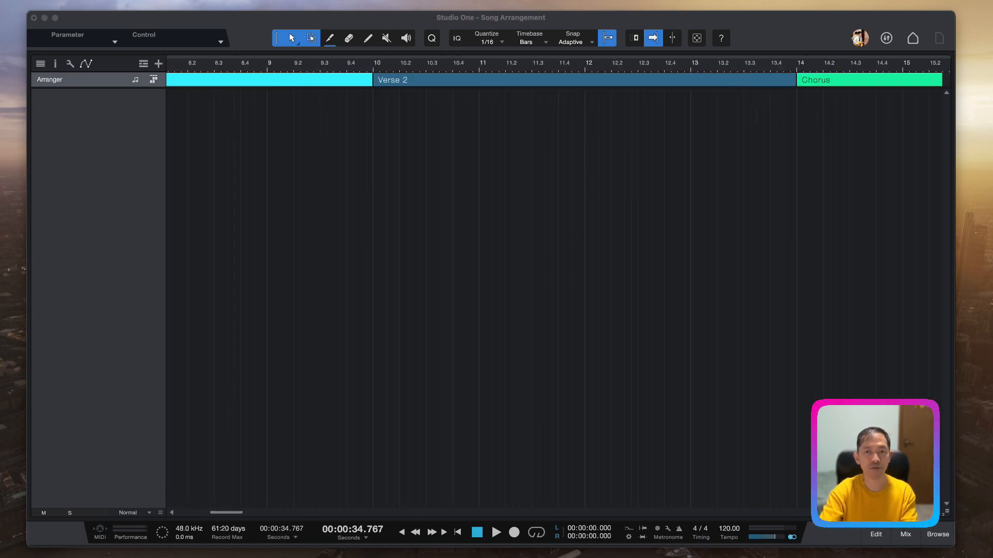
scroll(558, 290, right, 6)
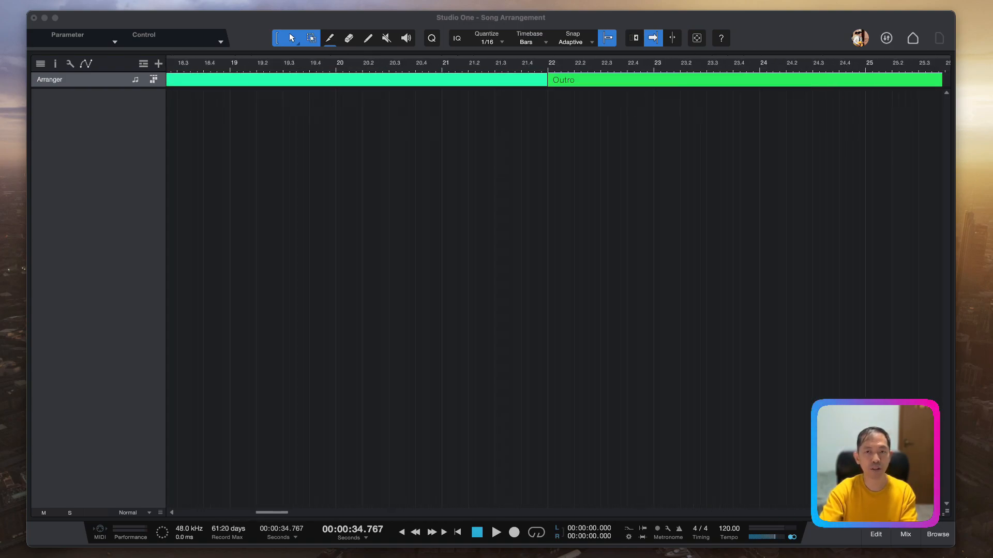
scroll(558, 289, left, 15)
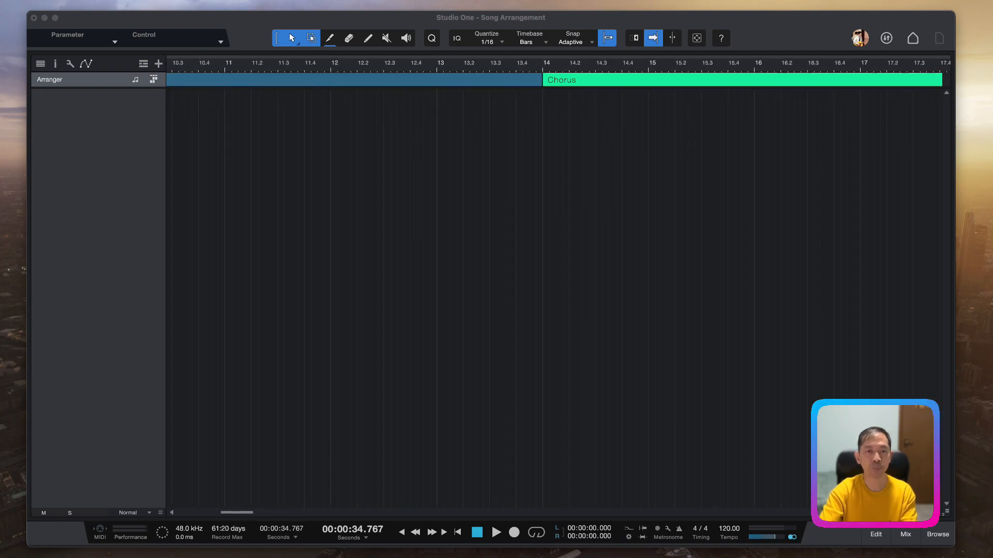
scroll(558, 289, left, 3)
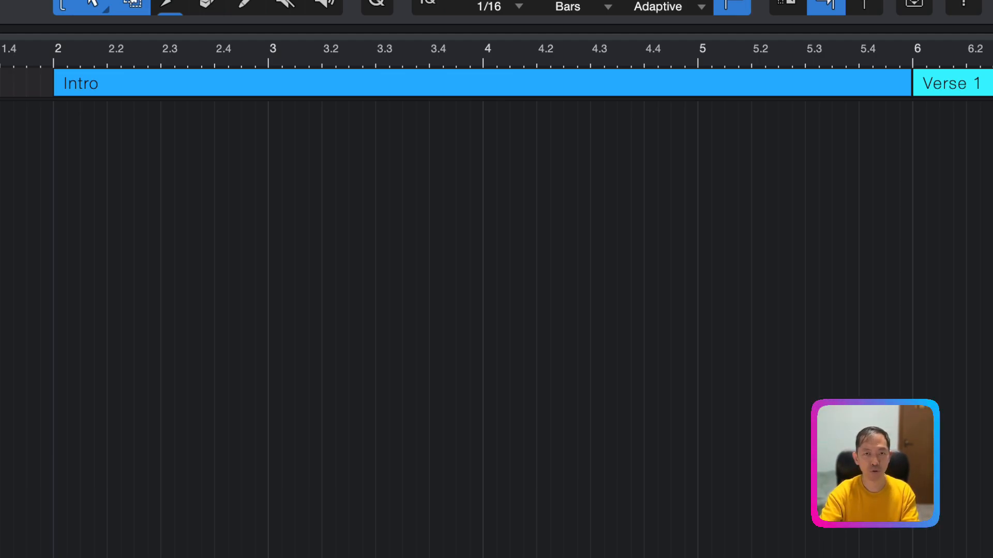
Step: Zoom the timeline to a scale that shows several four-bar Arranger sections together, starting with the Intro
key(e)
key(w)
key(w)
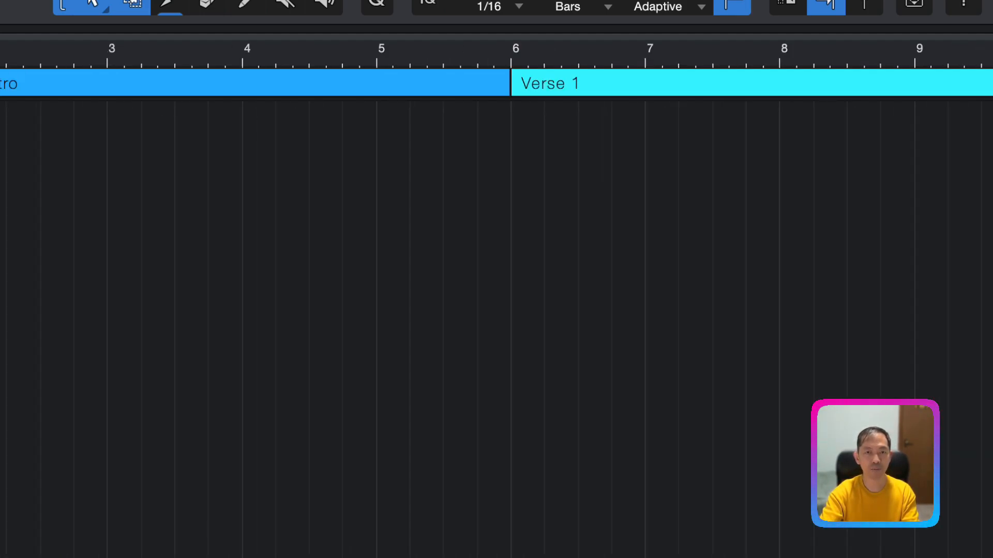
key(alt+z)
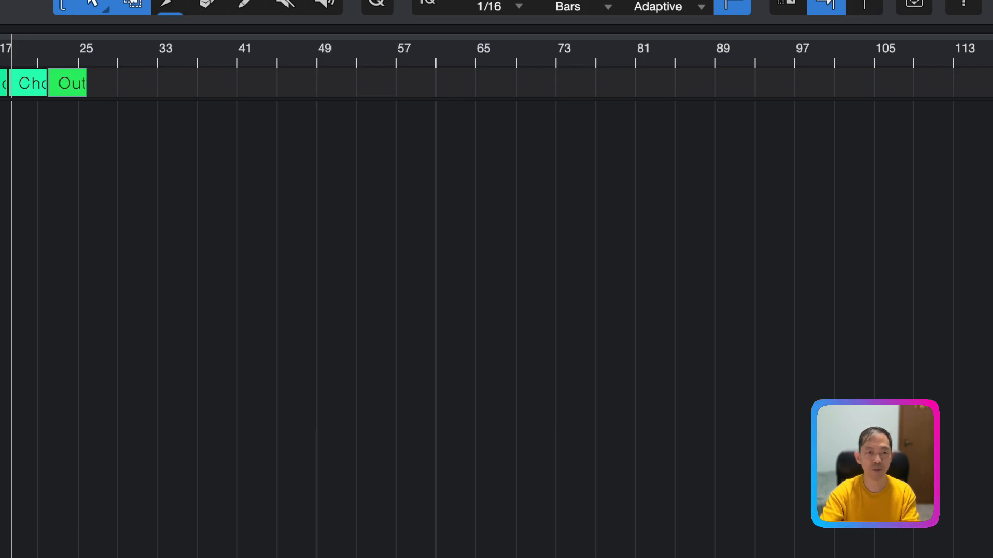
key(e)
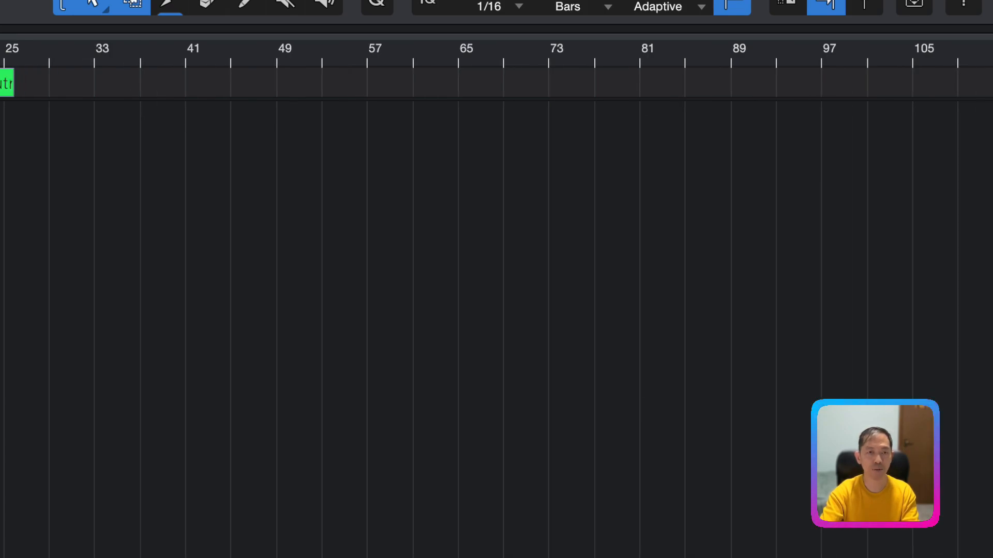
scroll(496, 290, left, 2)
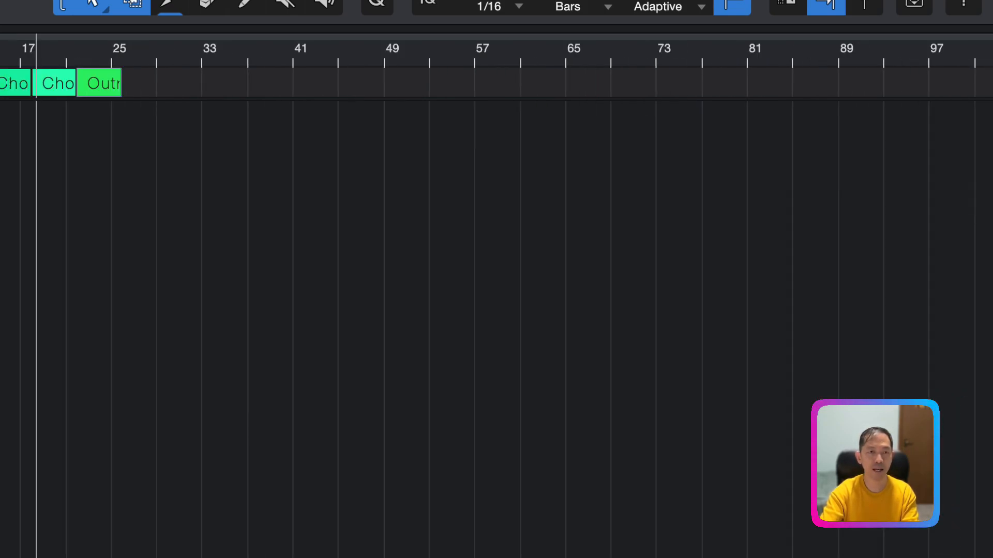
key(e)
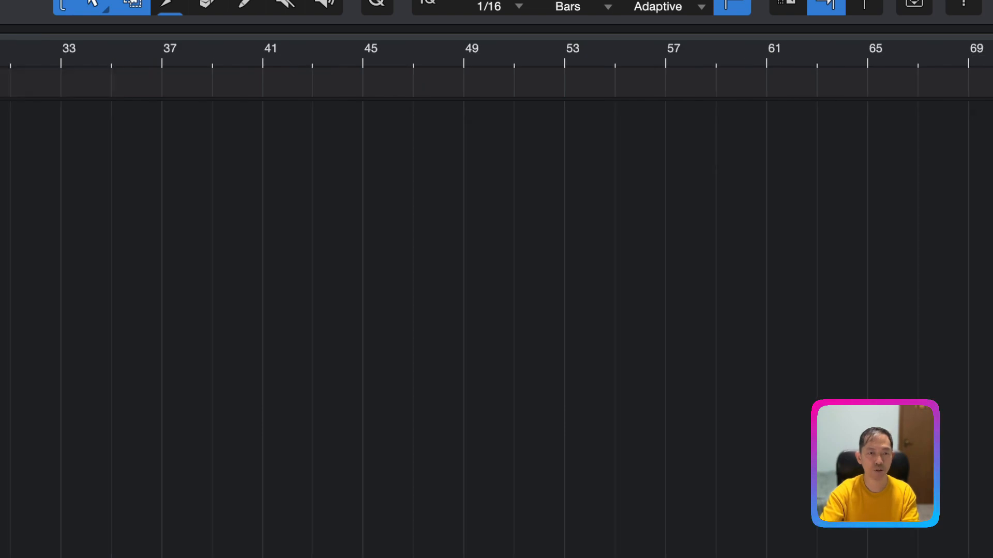
scroll(496, 289, left, 3)
scroll(496, 289, left, 3)
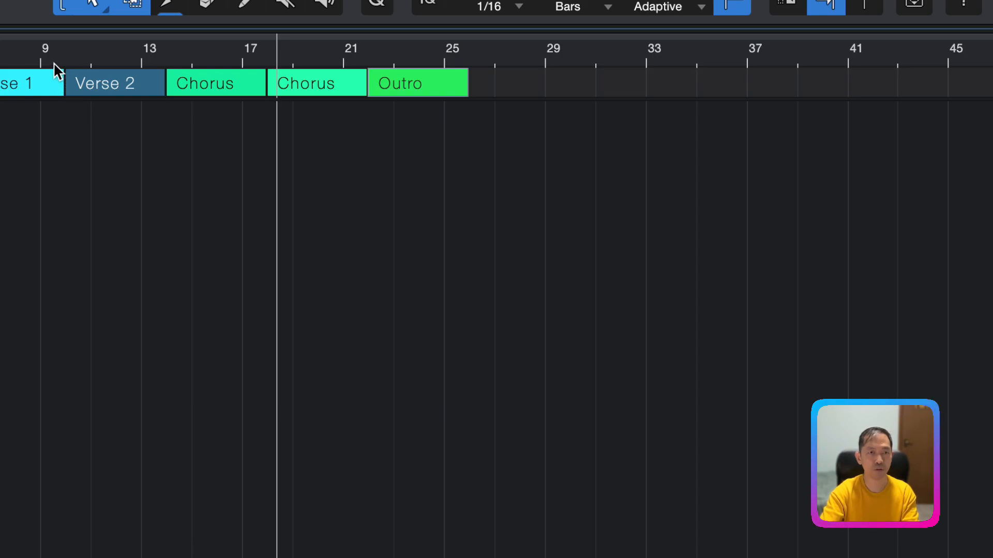
key(e)
key(e)
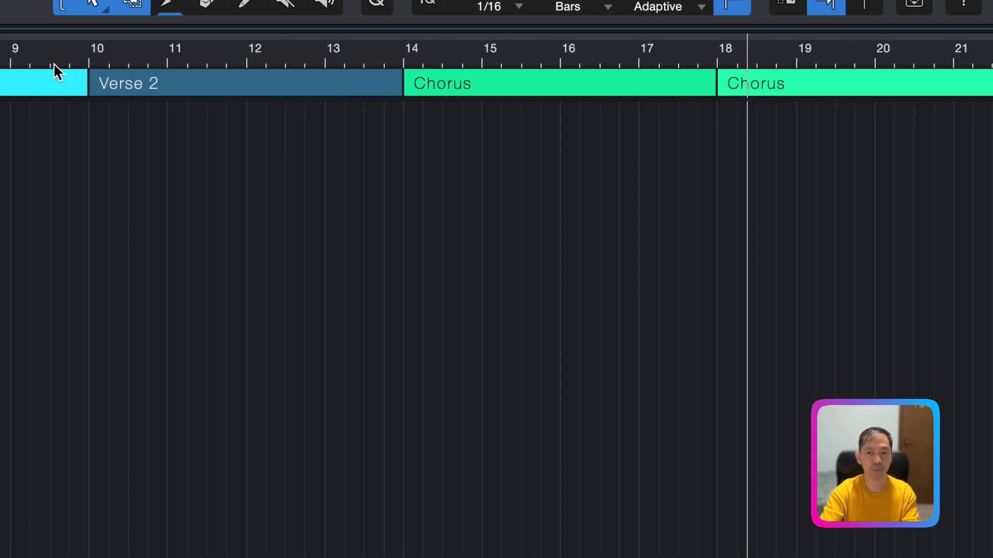
scroll(497, 290, left, 3)
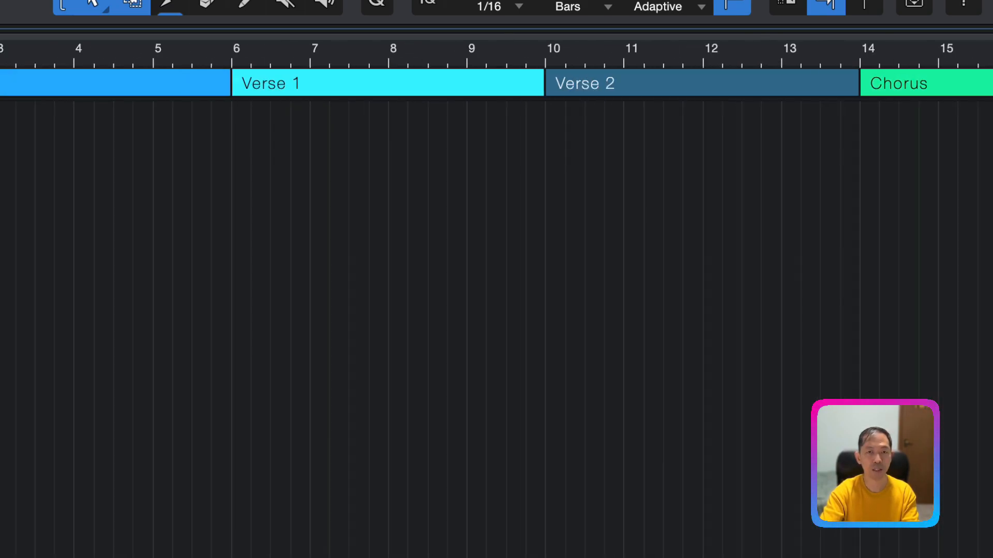
scroll(125, 64, down, 5)
scroll(125, 64, right, 4)
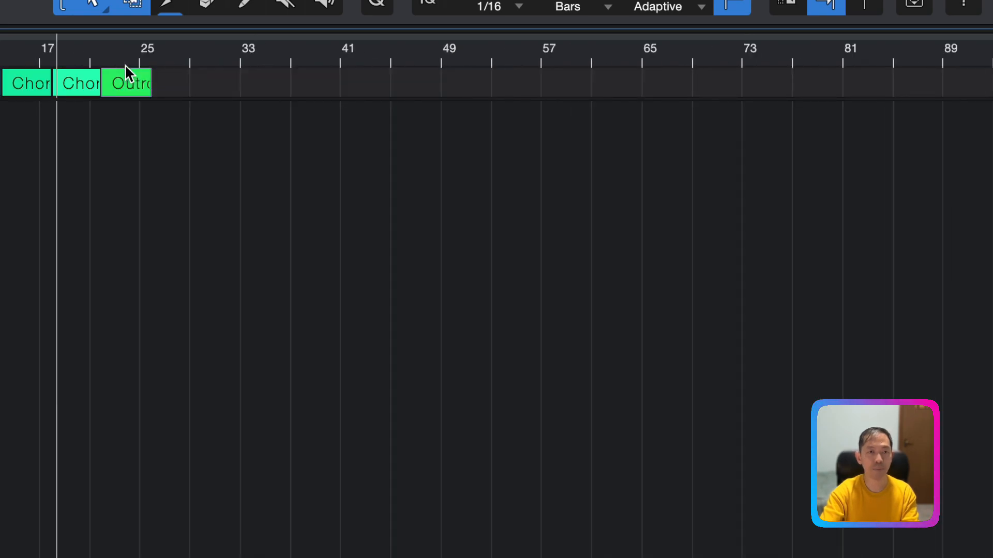
scroll(125, 64, up, 5)
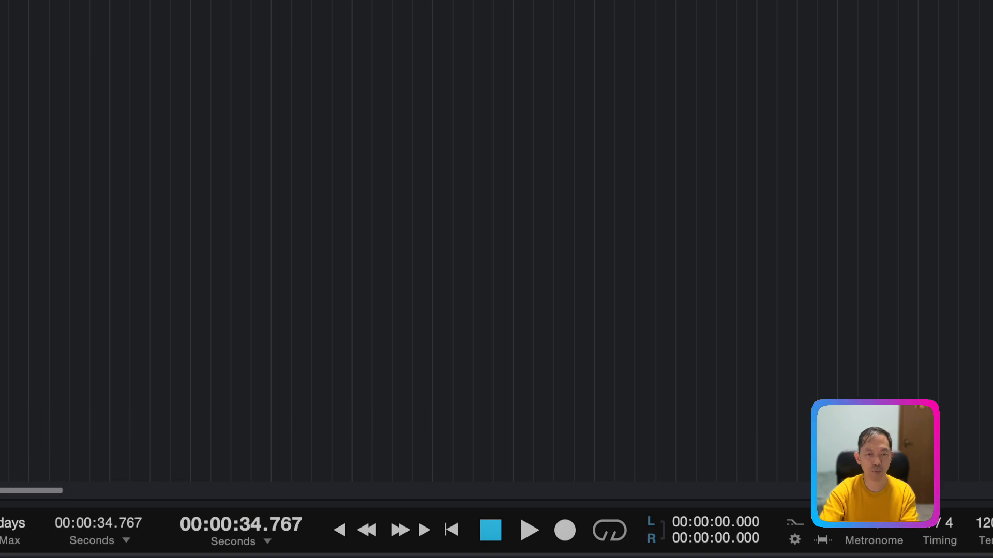
Step: Reset the playback position to the song start, move it to 37.5 seconds, and return it to zero
click(495, 533)
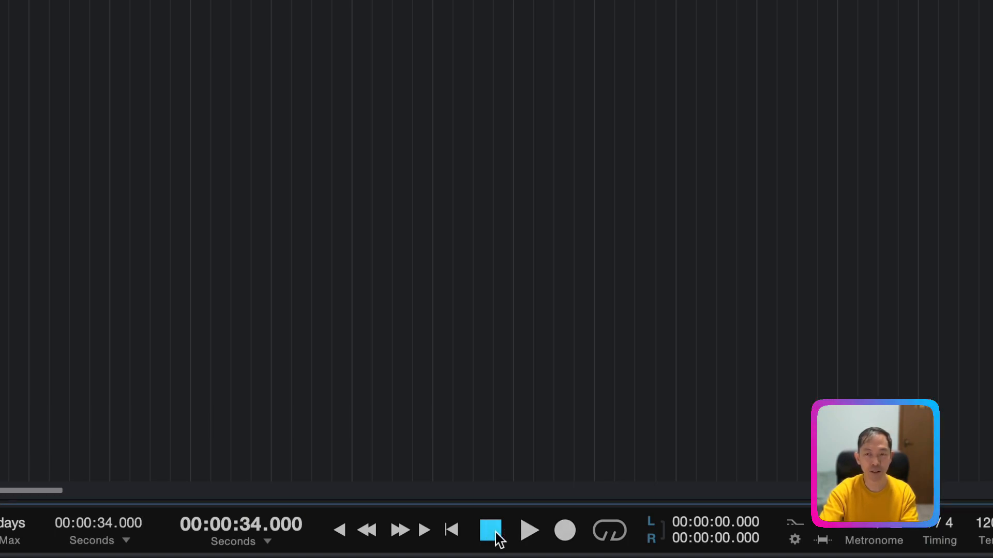
click(496, 532)
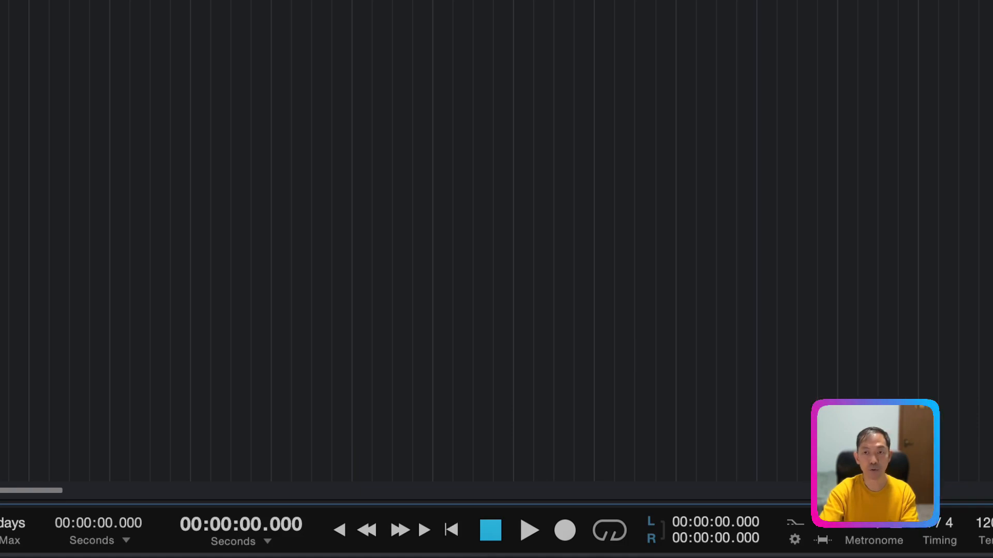
click(817, 1)
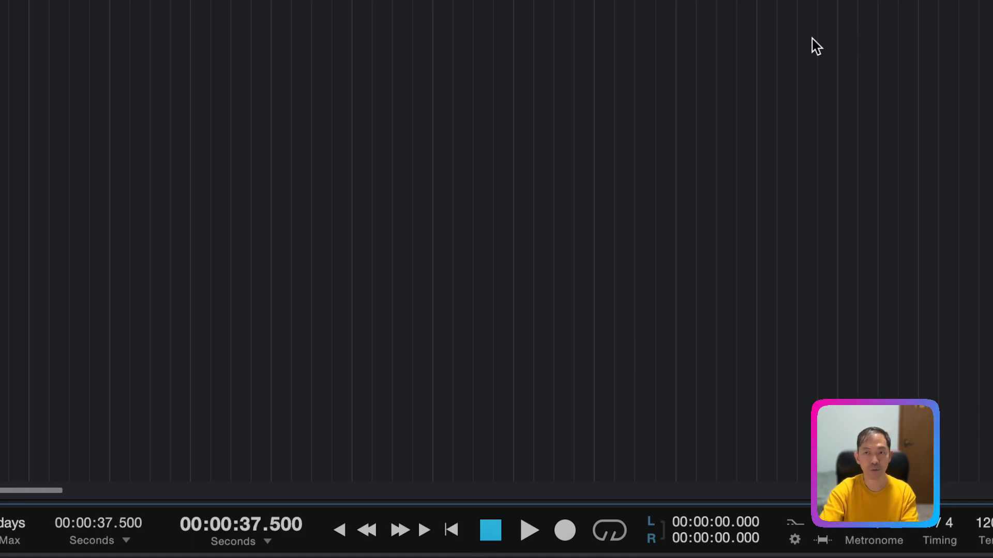
click(452, 530)
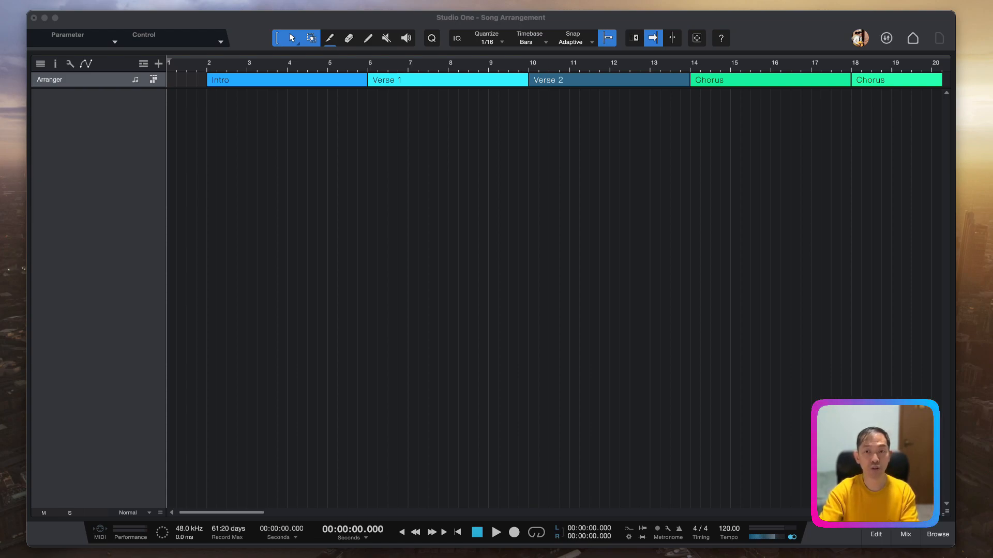
Step: Move the Chorus section from bar 14 to bar 6 of the Arranger track, in place of Verse 1
click(703, 106)
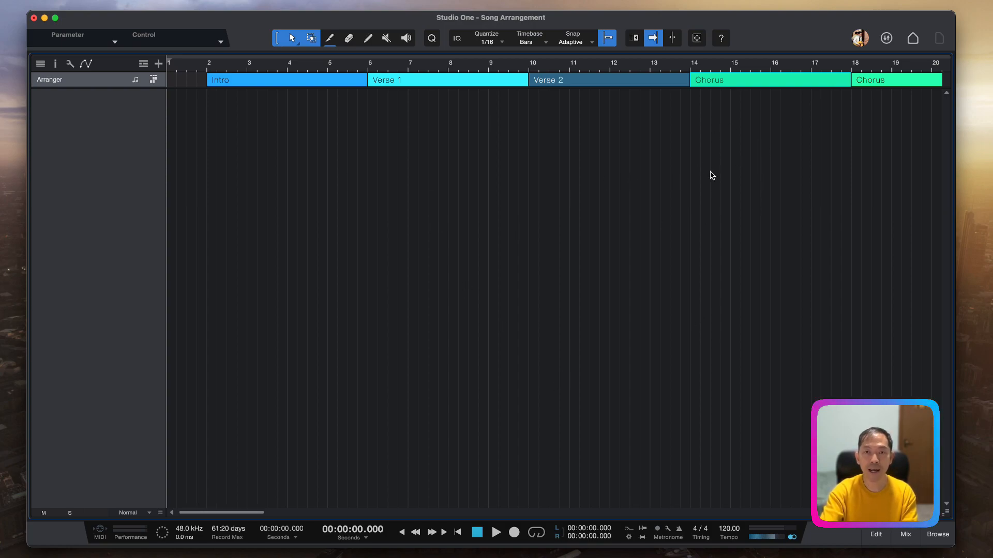
drag(773, 83, 404, 80)
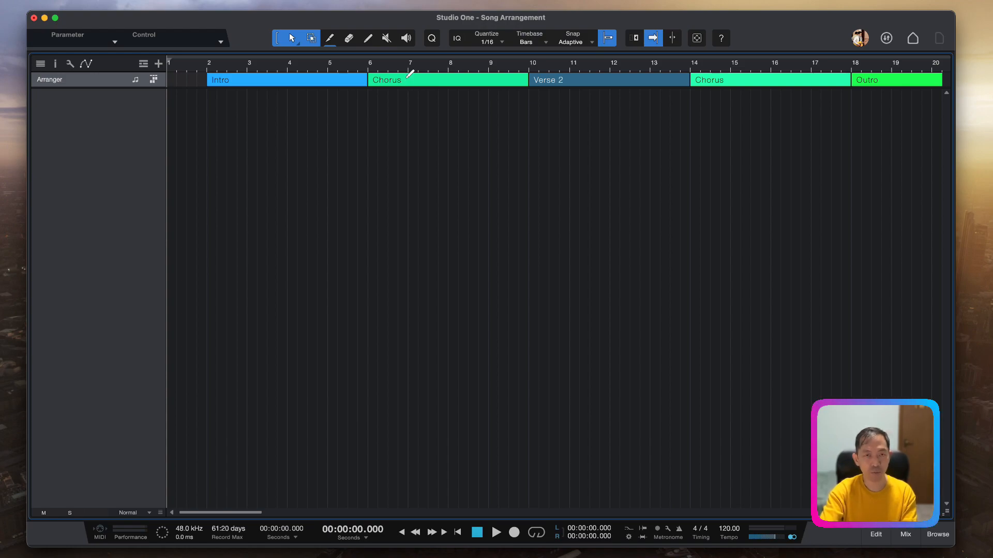
Step: Undo the last move of the Chorus section on the Arranger track
key(super+z)
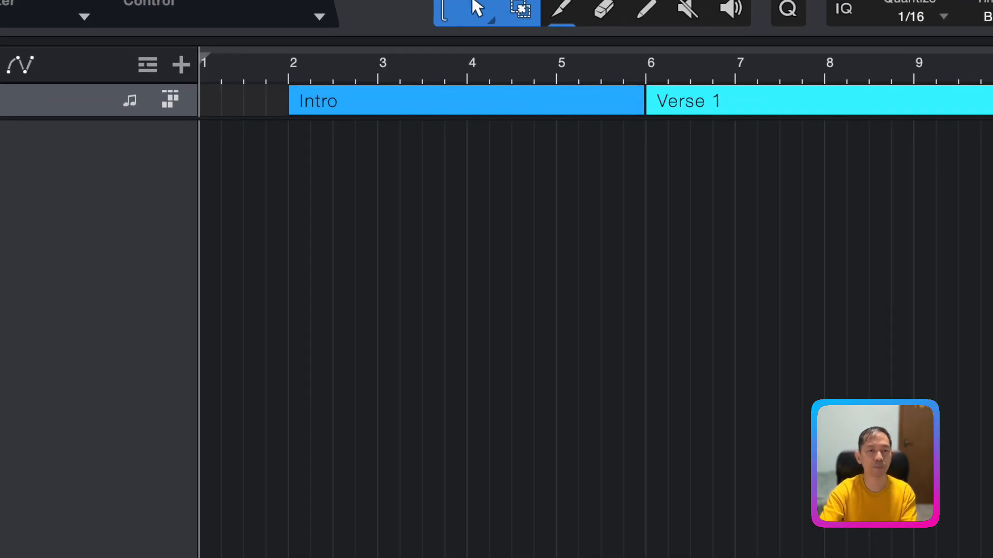
Step: Start adding a track, go through the Audio, Instrument and Automation types, and settle on Audio
click(179, 64)
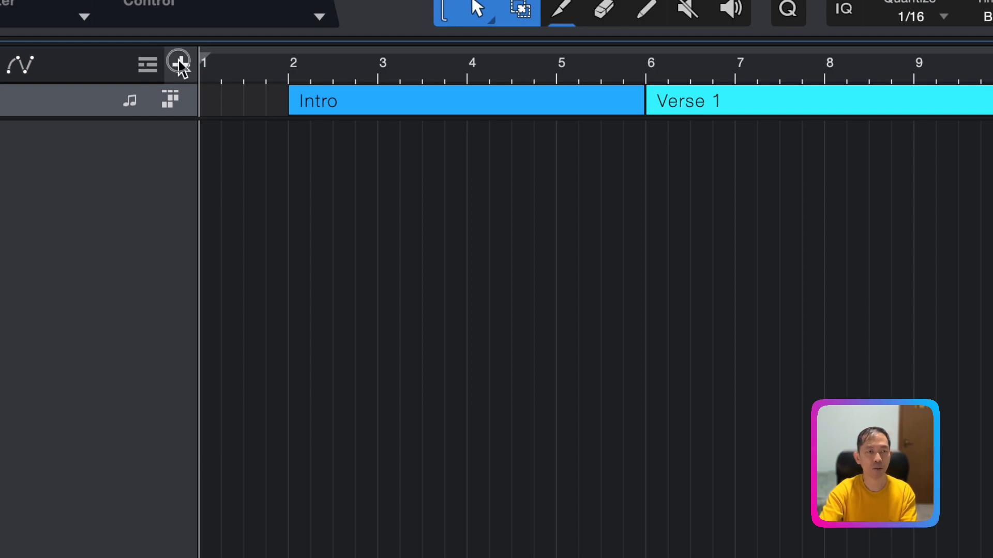
drag(940, 155, 523, 112)
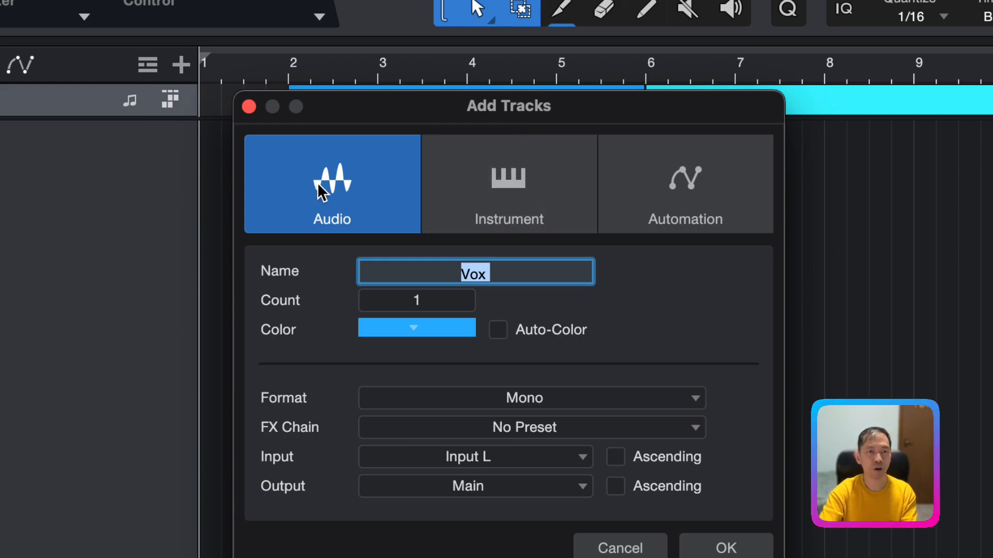
click(553, 171)
click(638, 182)
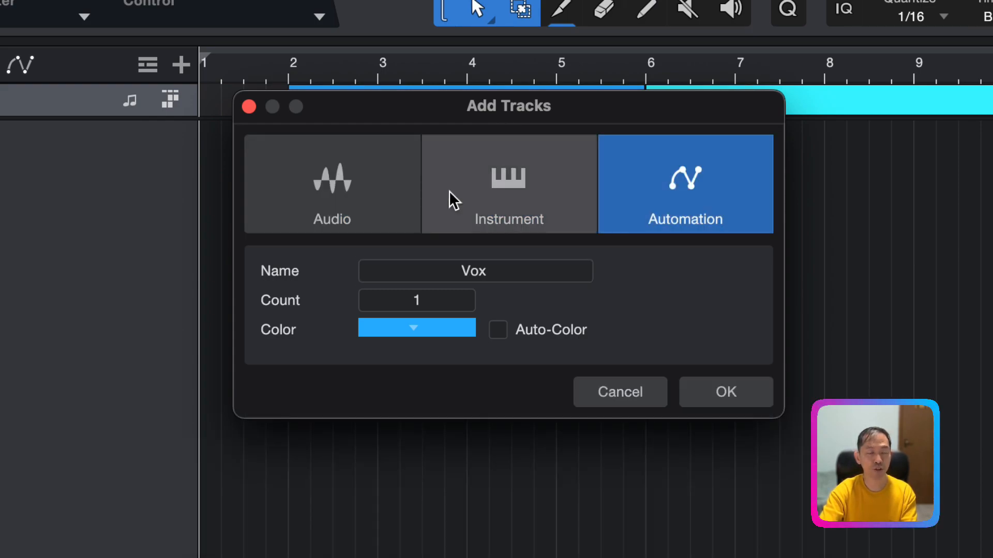
click(385, 198)
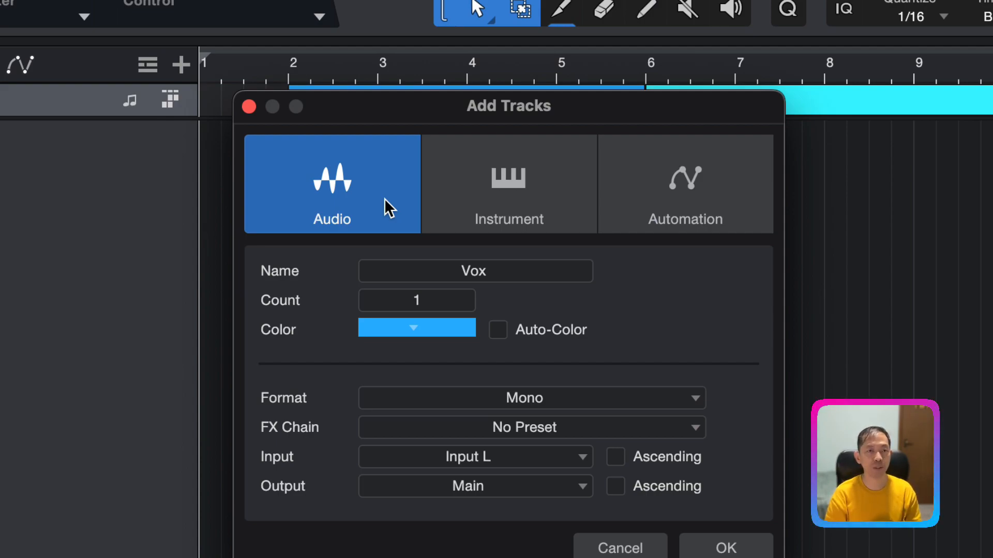
click(453, 207)
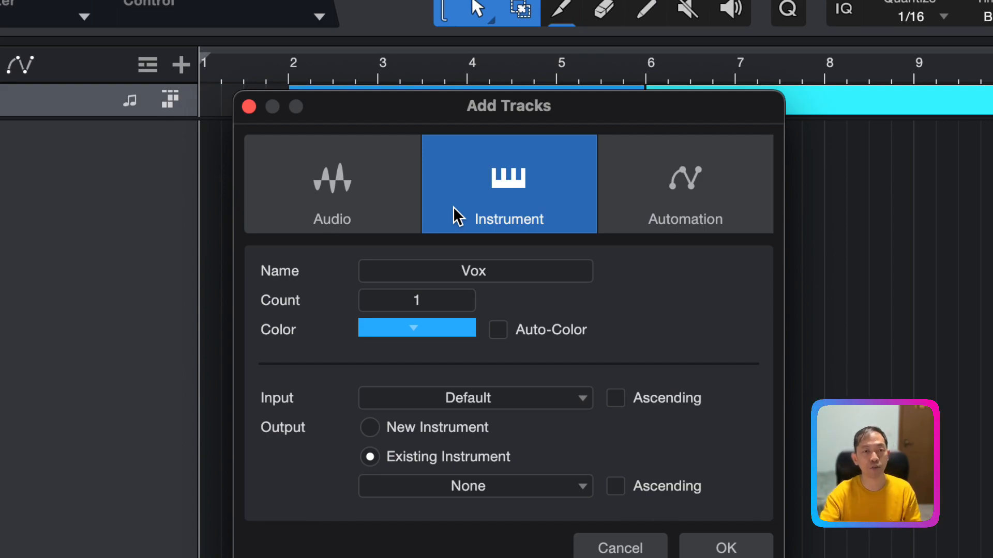
click(385, 182)
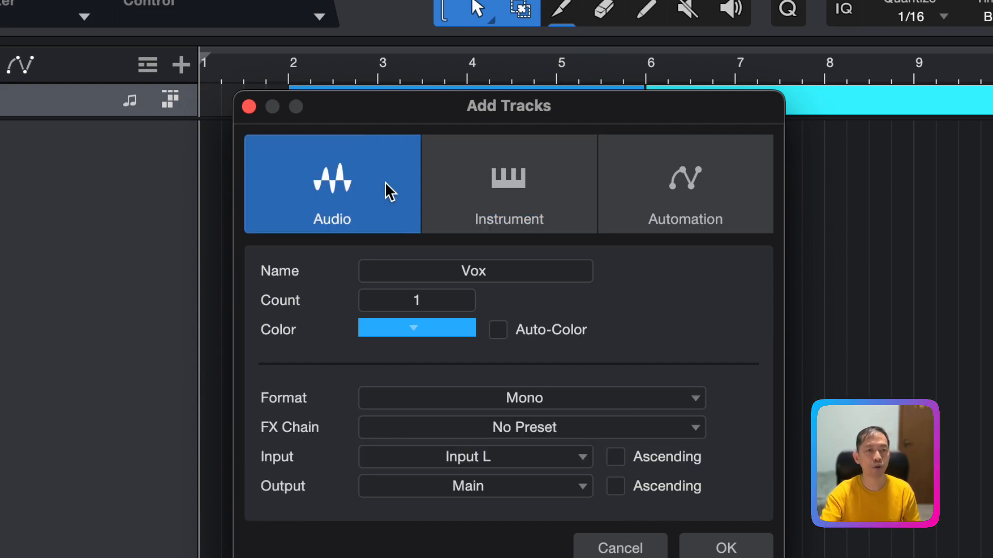
Step: Examine the name, count, color and format options for the new Vox audio track, keeping the format Mono
click(504, 275)
click(504, 275)
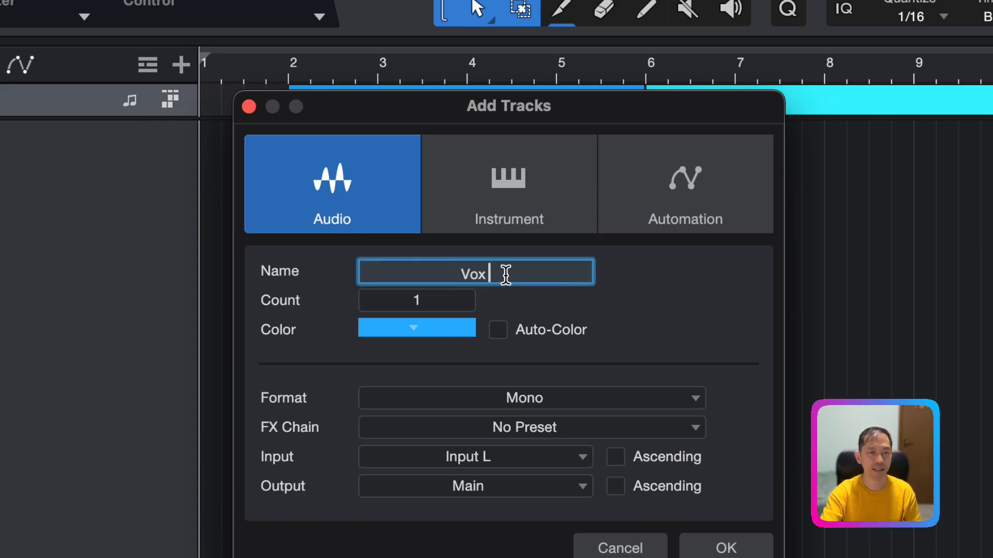
click(443, 302)
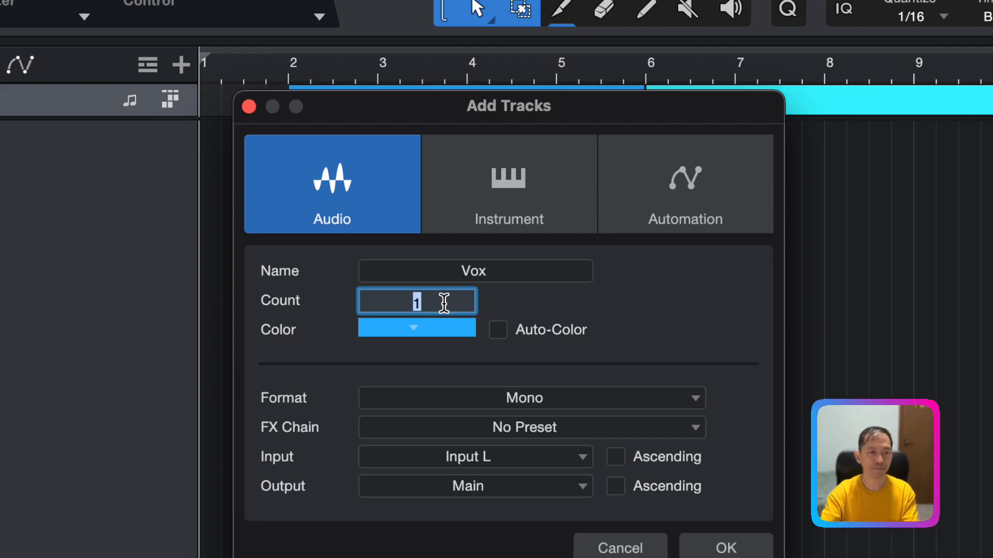
click(439, 329)
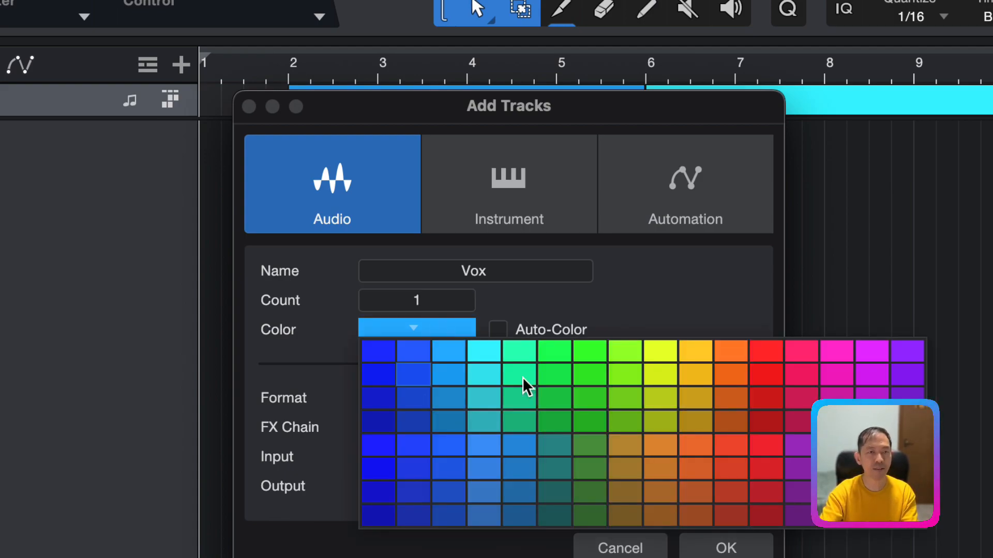
click(548, 297)
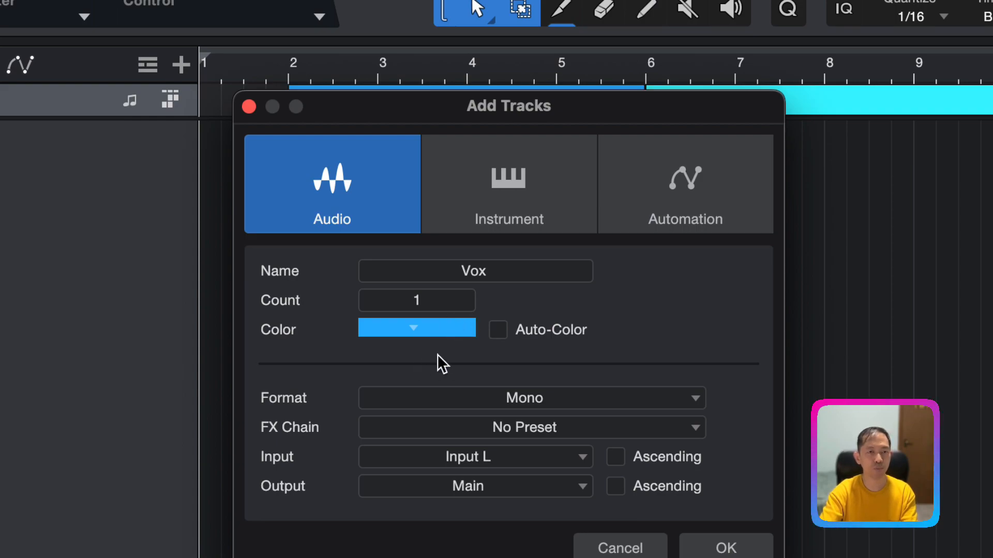
click(527, 402)
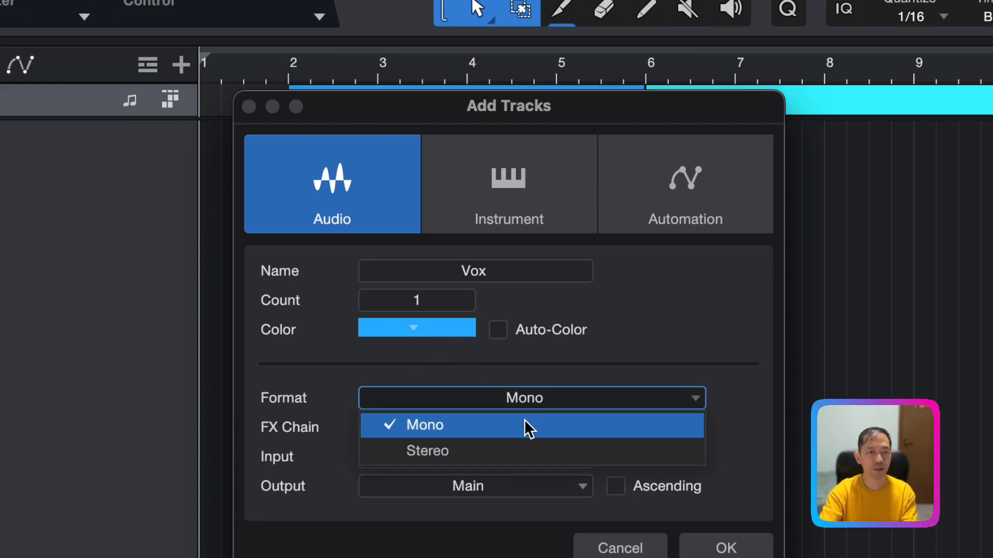
click(536, 426)
click(554, 398)
click(554, 398)
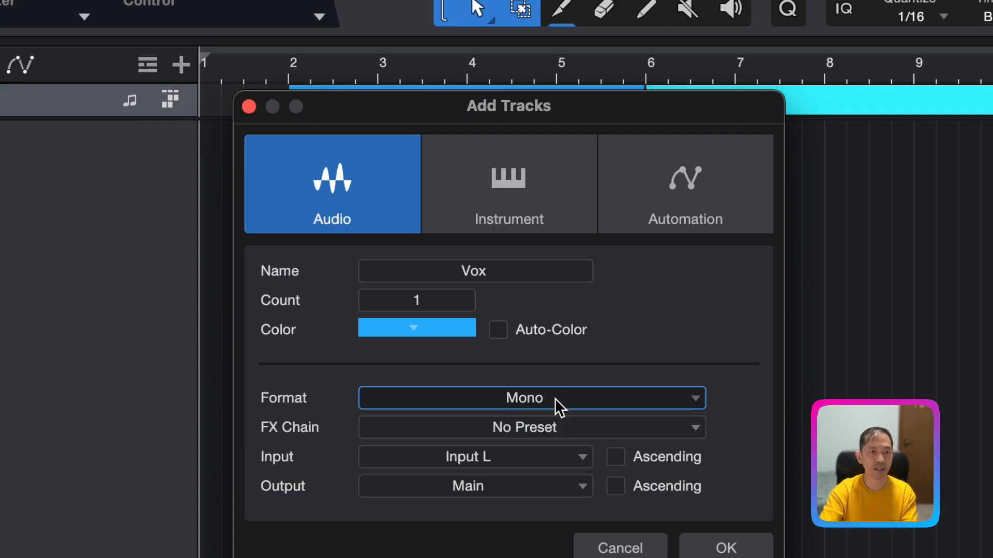
click(610, 398)
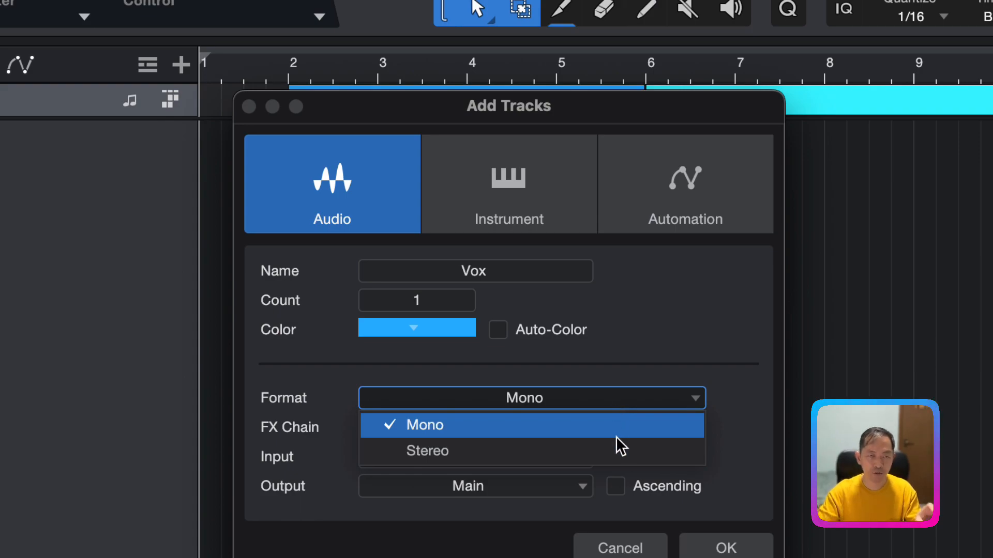
click(646, 368)
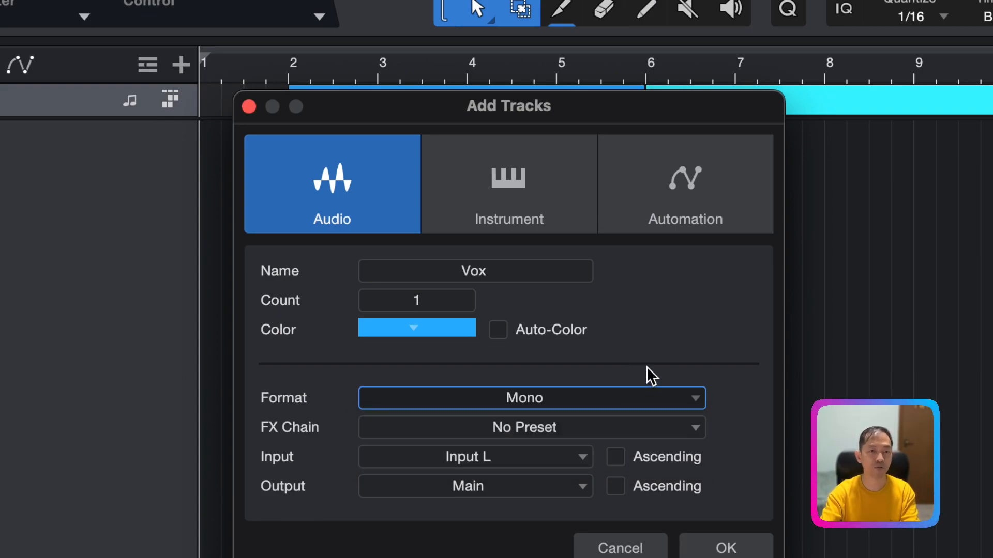
Step: Assign Input R to the mono Vox audio track and create it
click(532, 460)
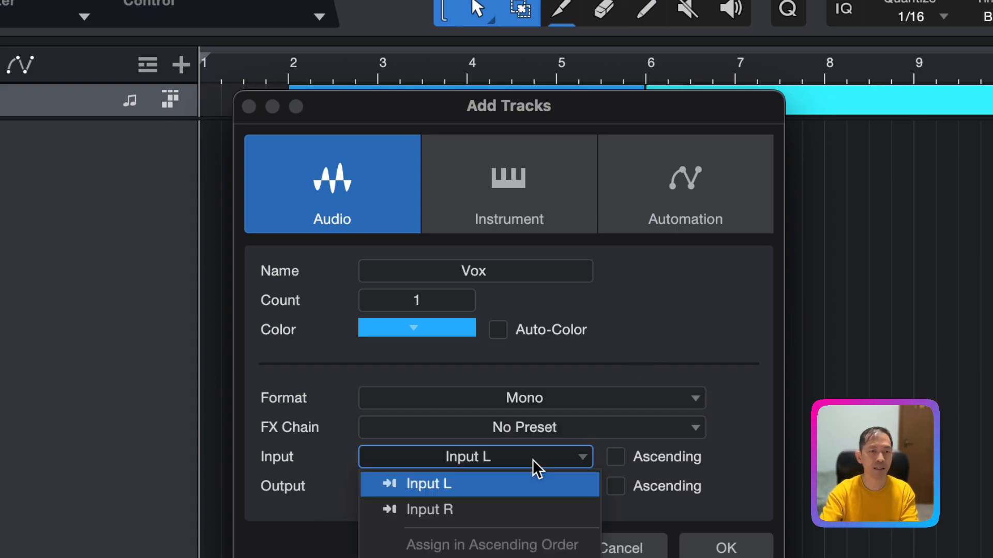
click(529, 510)
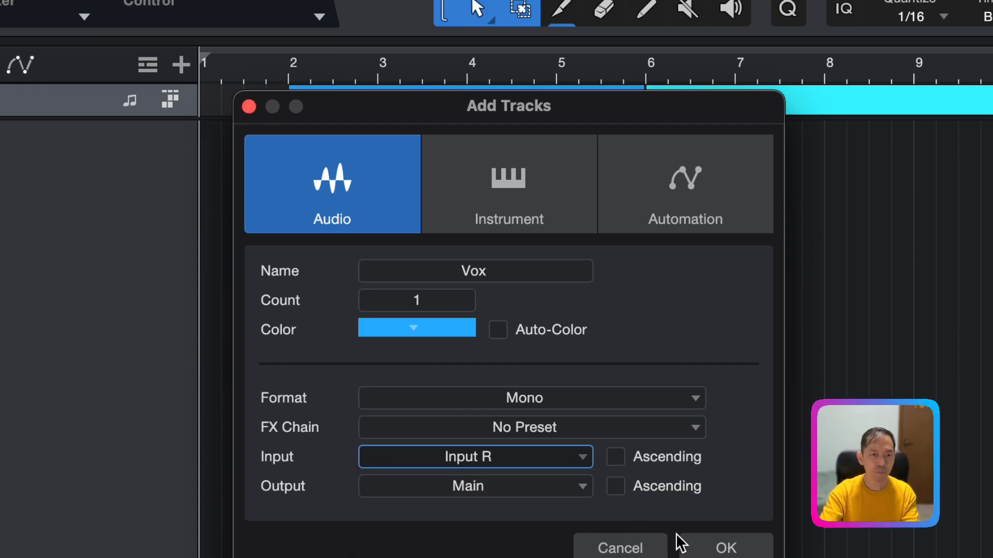
click(700, 548)
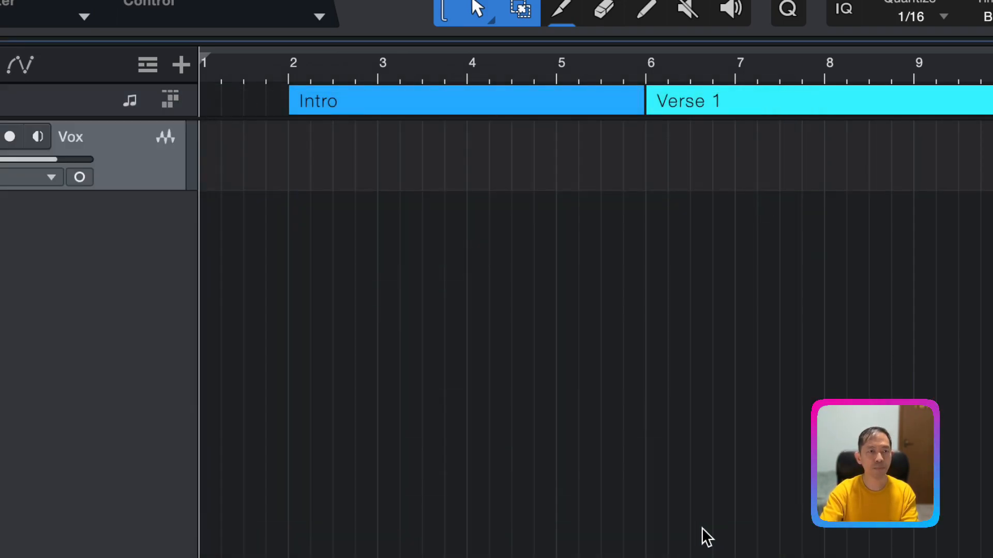
Step: Add one instrument track named Piano with a bright green color
click(181, 66)
click(920, 257)
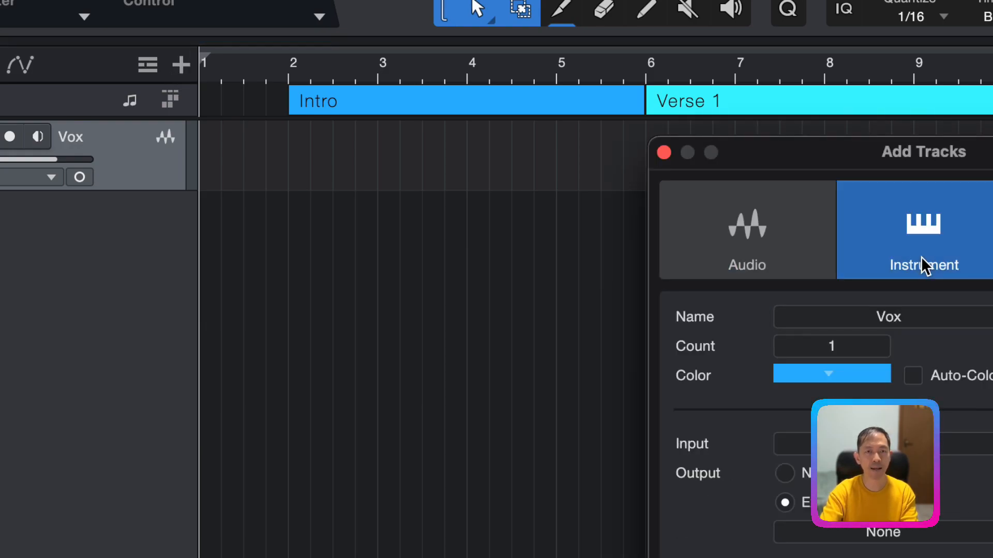
click(924, 319)
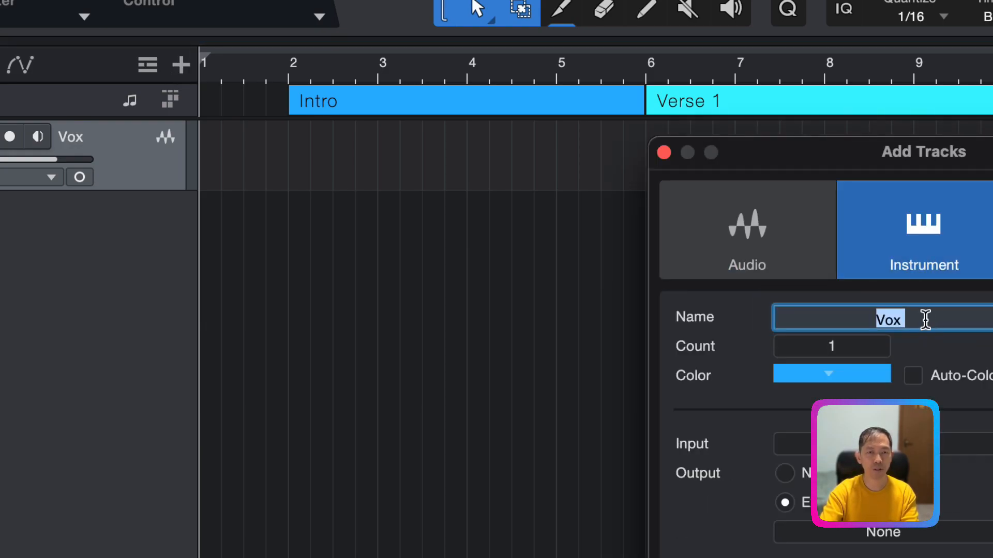
text(Pia)
key(BackSpace)
text(ano)
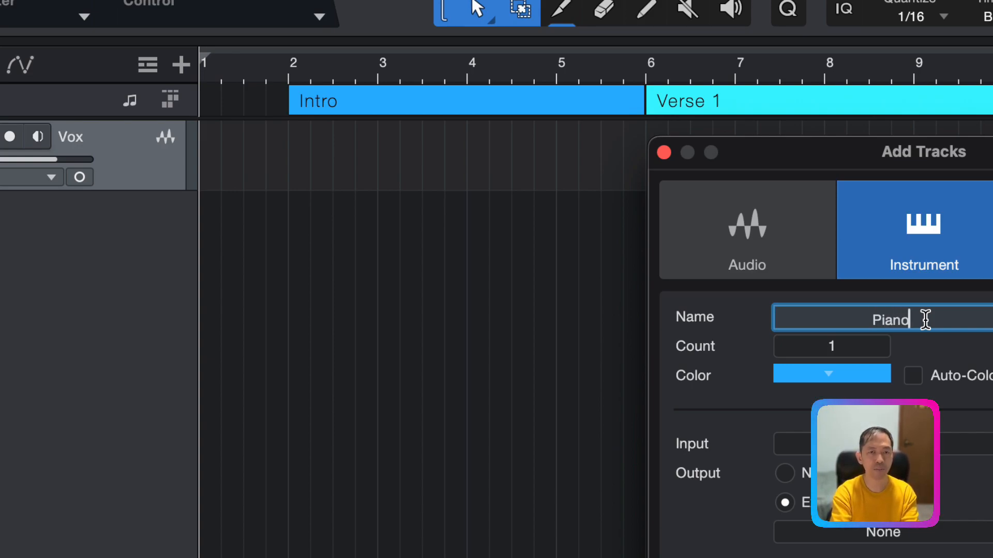
click(843, 379)
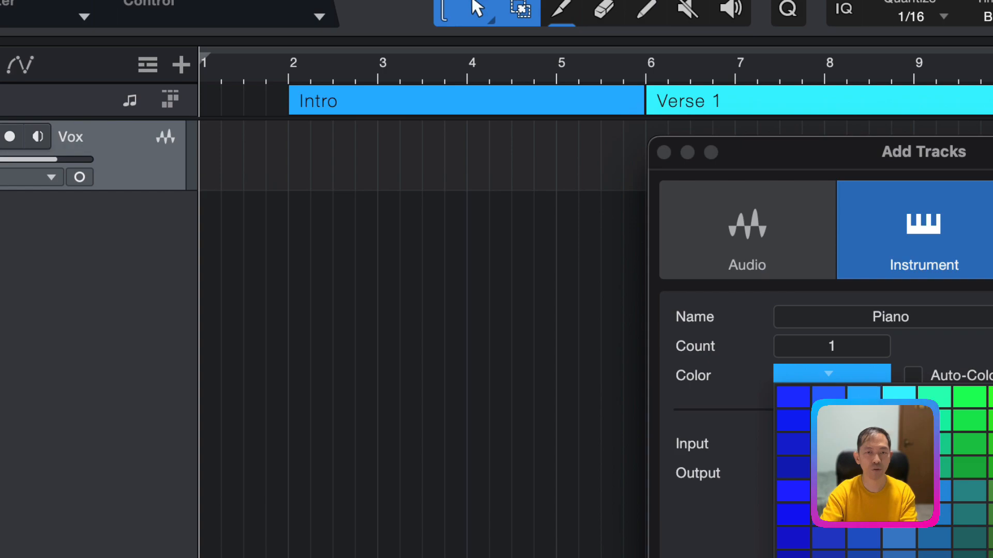
click(971, 400)
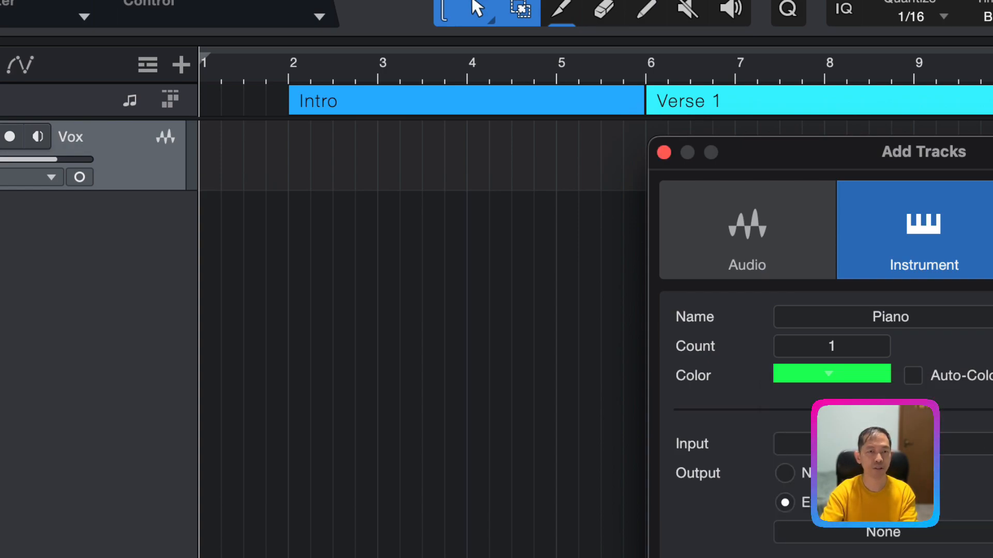
key(Return)
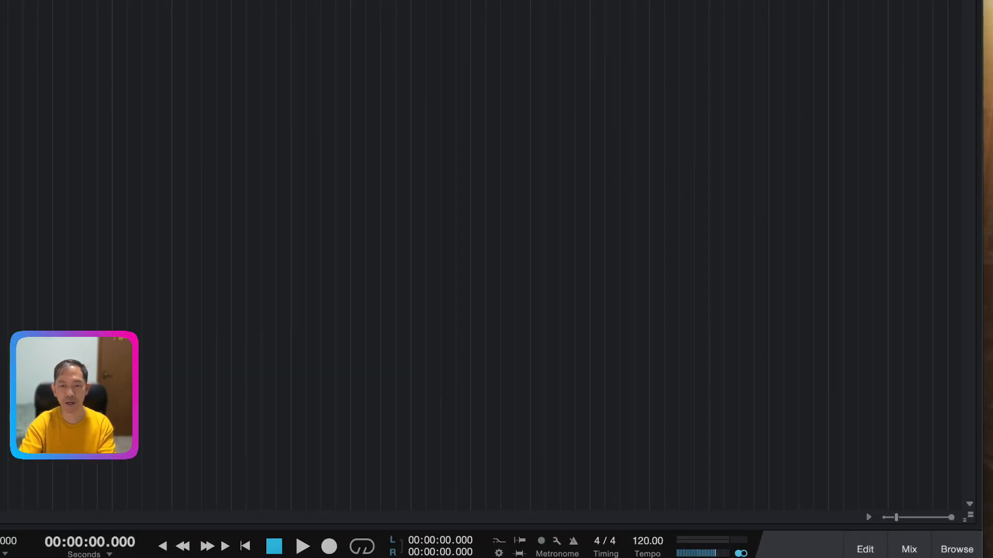
Step: Browse the instrument library to the Keyboards presets in Presence's Artist Instruments folder
click(957, 549)
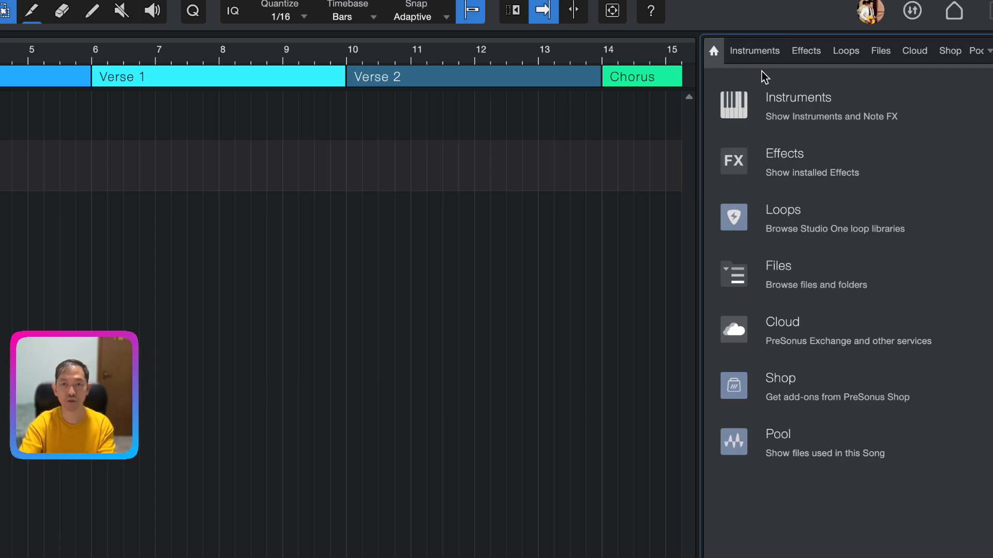
click(780, 99)
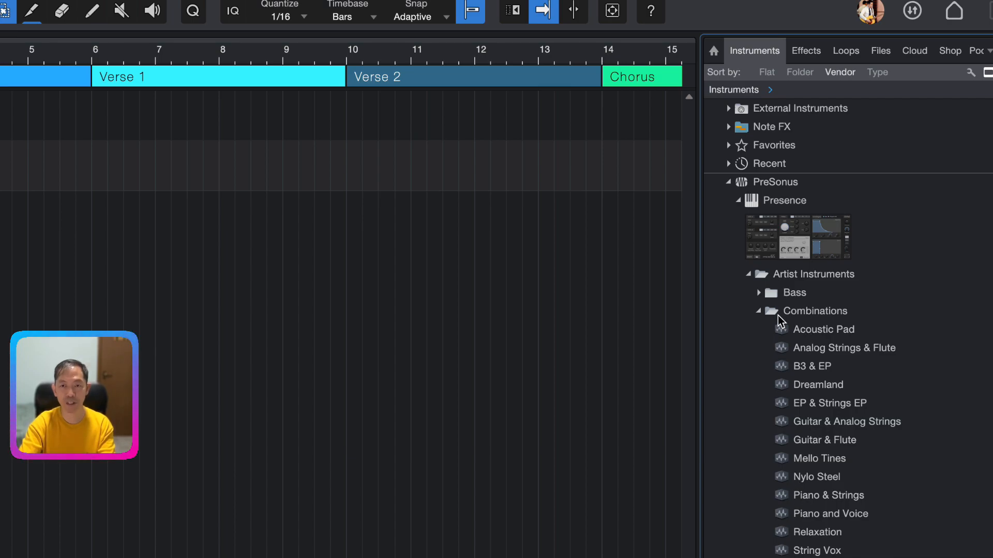
click(760, 312)
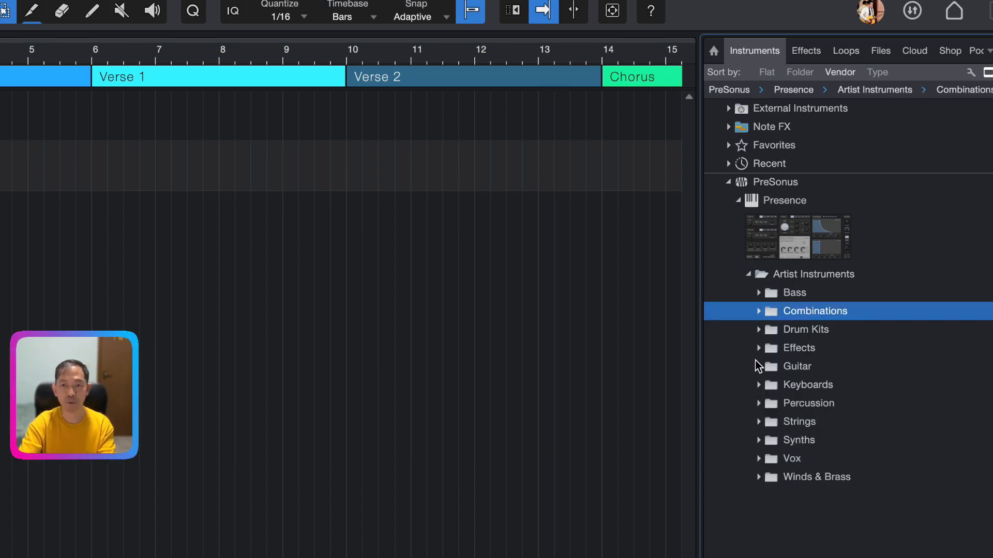
click(759, 384)
scroll(778, 432, down, 5)
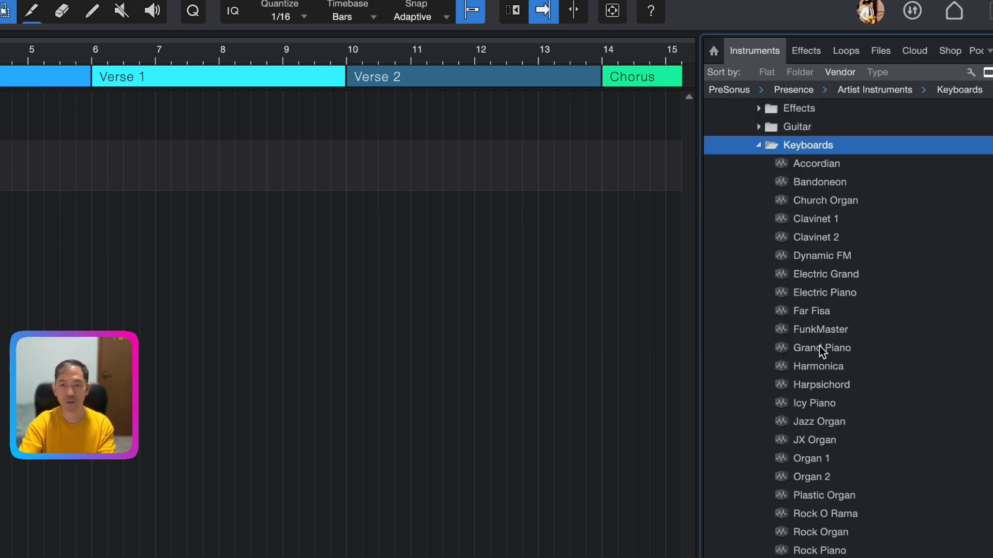
scroll(801, 520, down, 1)
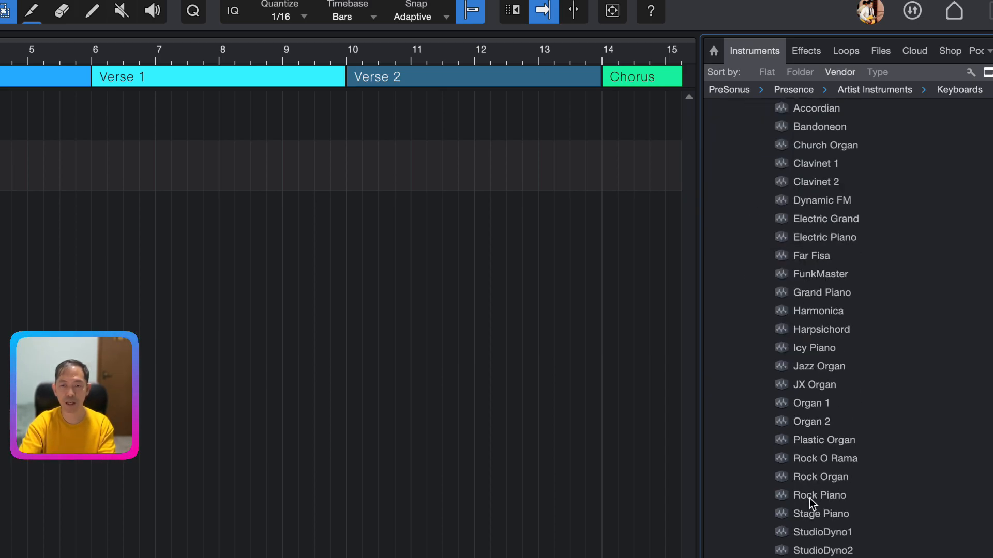
Step: Load the Stage Piano preset of Presence onto the Piano track
click(815, 514)
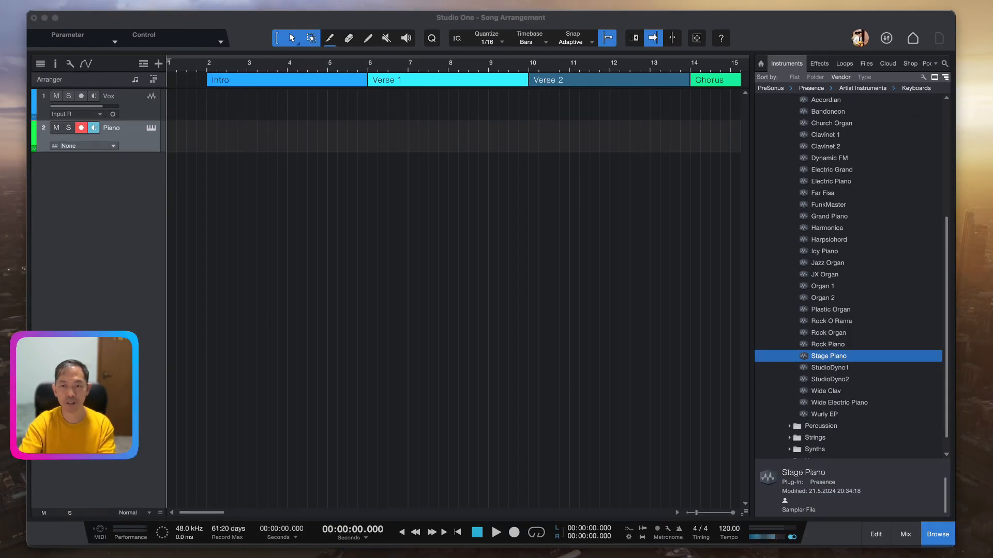
click(846, 353)
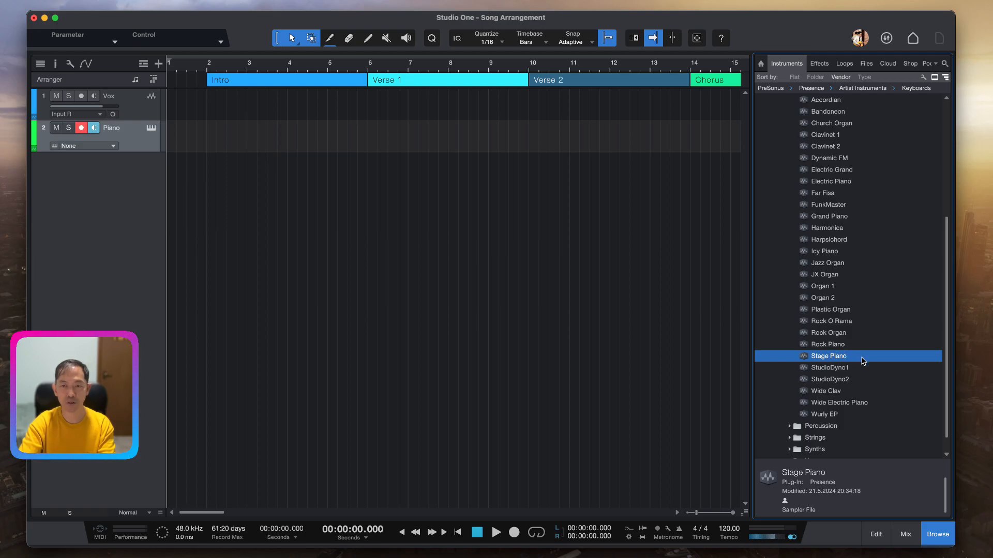
drag(848, 357, 84, 133)
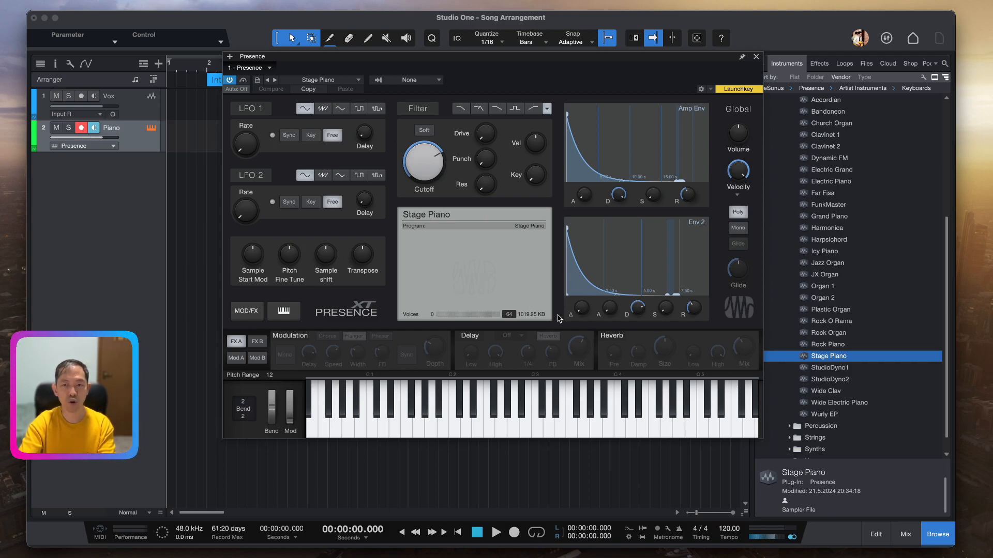
Step: Try out notes on Presence's on-screen keyboard and bring the Stage Piano editor back into view
mouse_move(455, 428)
mouse_down()
mouse_move(583, 435)
mouse_move(409, 429)
mouse_move(636, 434)
mouse_move(408, 429)
mouse_move(538, 429)
mouse_move(511, 426)
mouse_up()
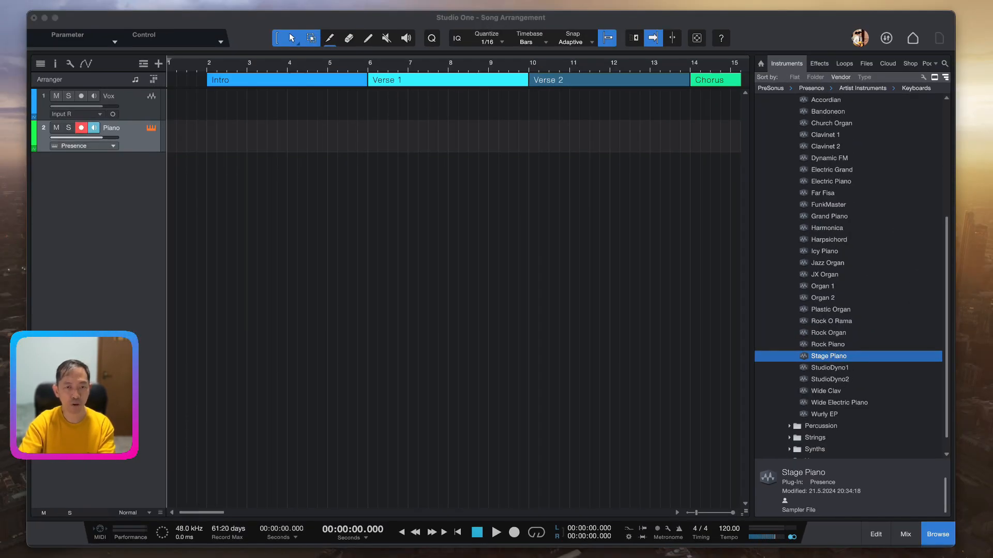
click(511, 490)
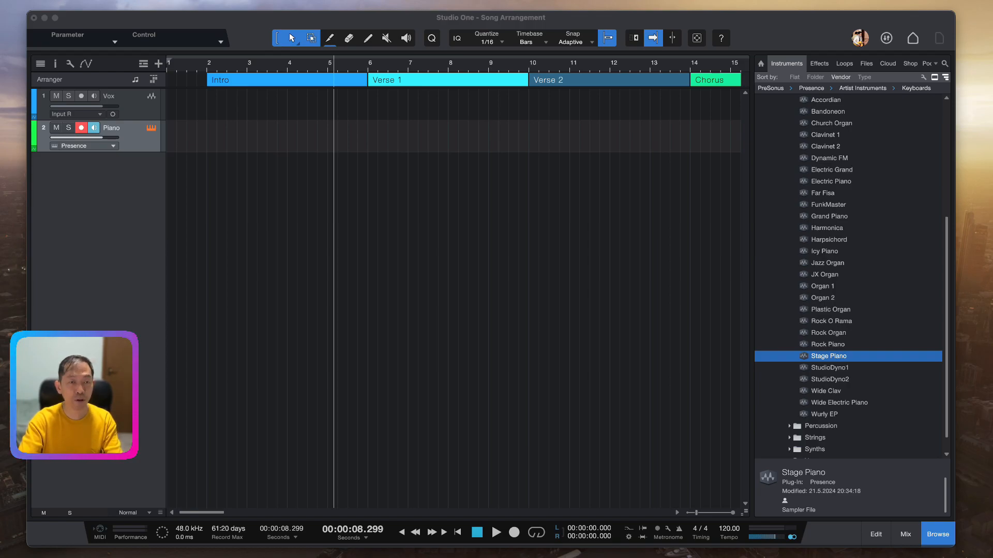
click(179, 239)
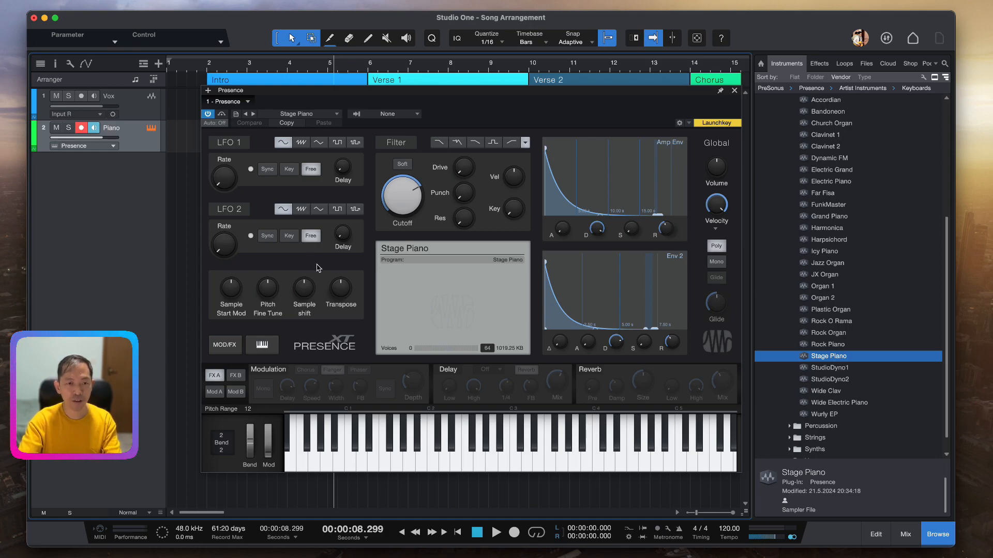
Step: Bring up the computer-keyboard note input window and try out notes on Presence's on-screen keyboard
key(Caps_Lock)
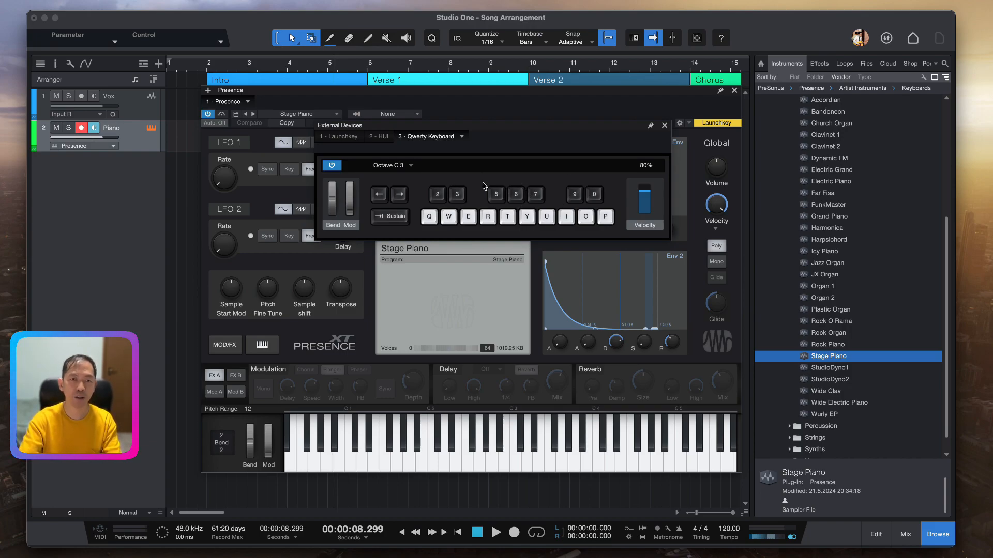
click(387, 455)
mouse_move(387, 455)
mouse_down()
mouse_move(576, 467)
mouse_move(663, 456)
mouse_move(420, 461)
mouse_up()
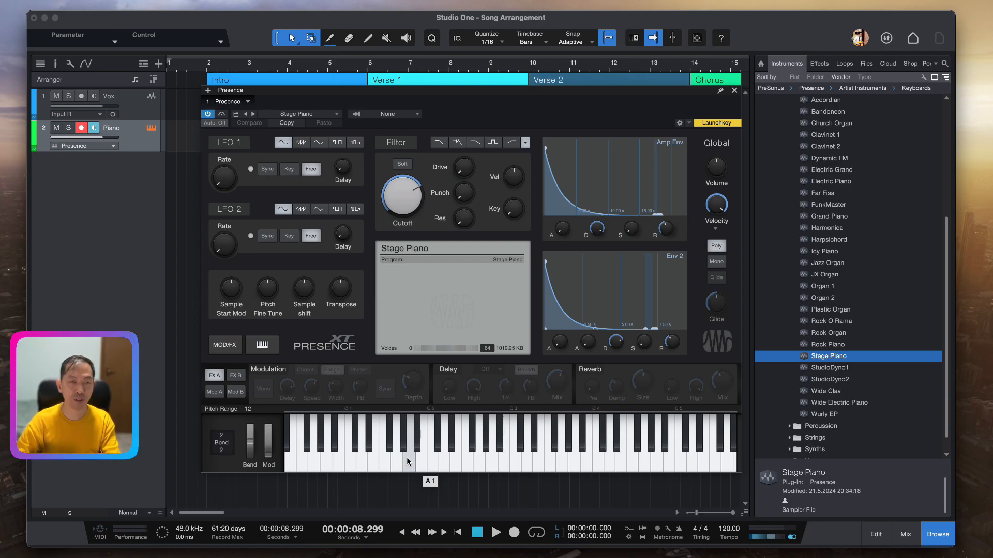
drag(406, 458, 407, 458)
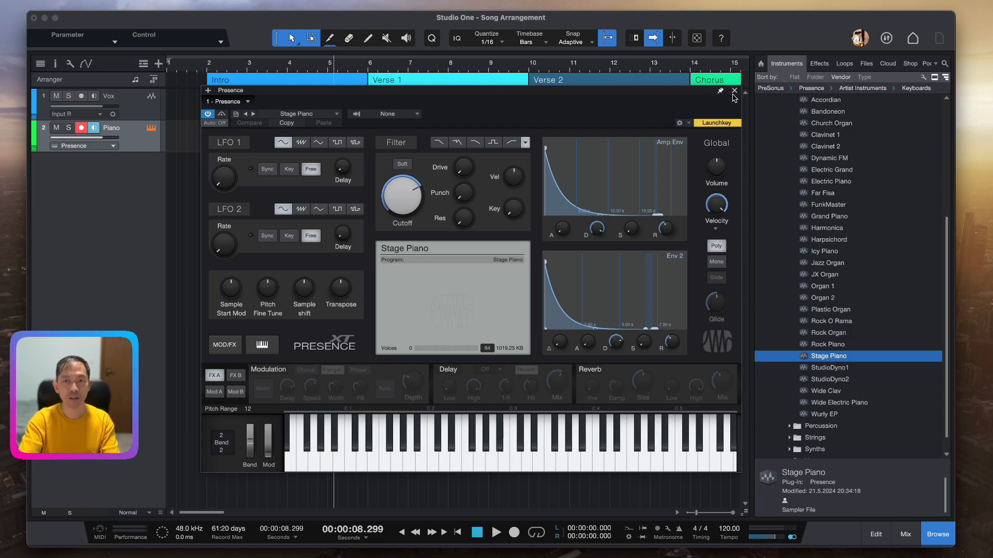
Step: Close the Presence editor, bring up the Qwerty Keyboard device and try out Piano notes with it
click(734, 91)
key(Caps_Lock)
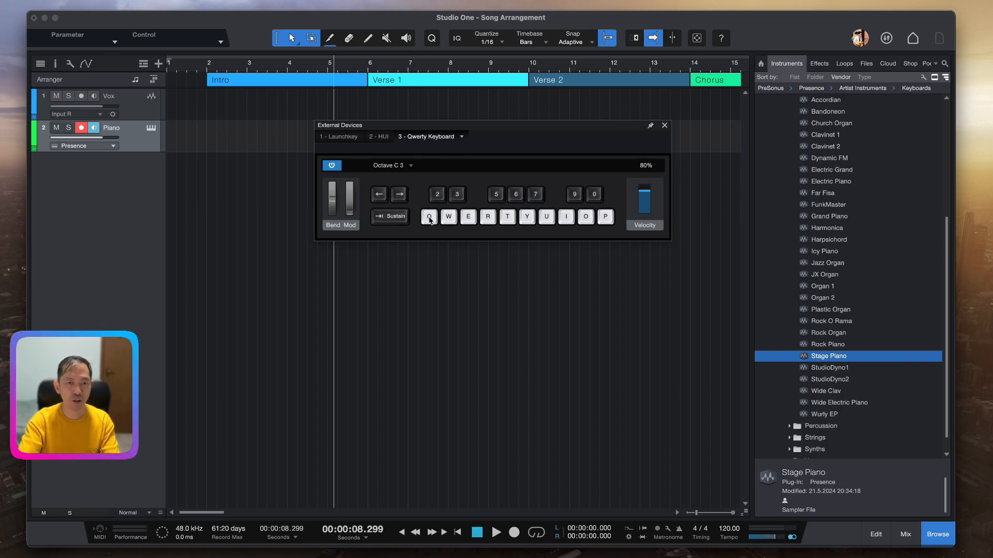
click(430, 217)
key(q)
key(w)
key(e)
key(q)
key(w)
key(e)
key(r)
key(q)
key(r)
key(q)
key(r)
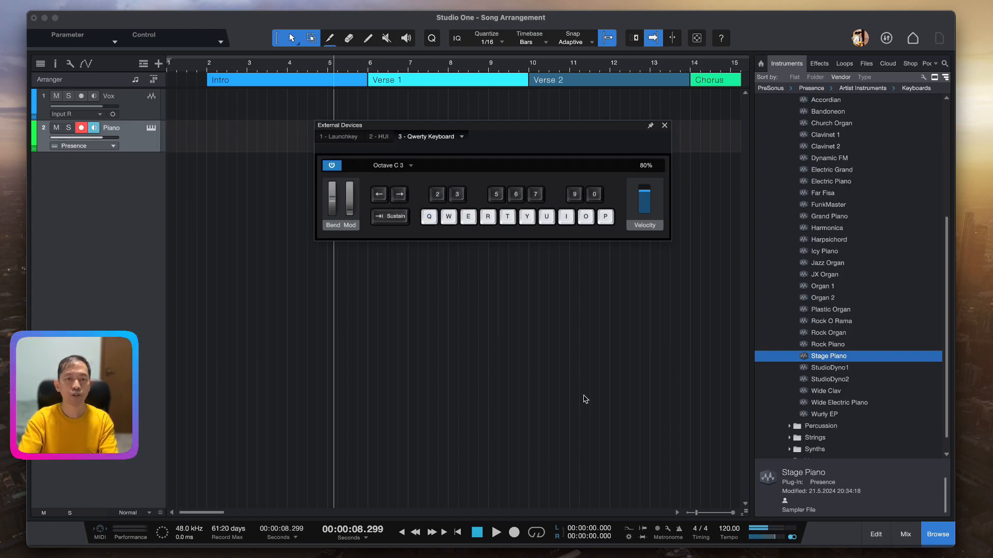
drag(550, 150, 538, 202)
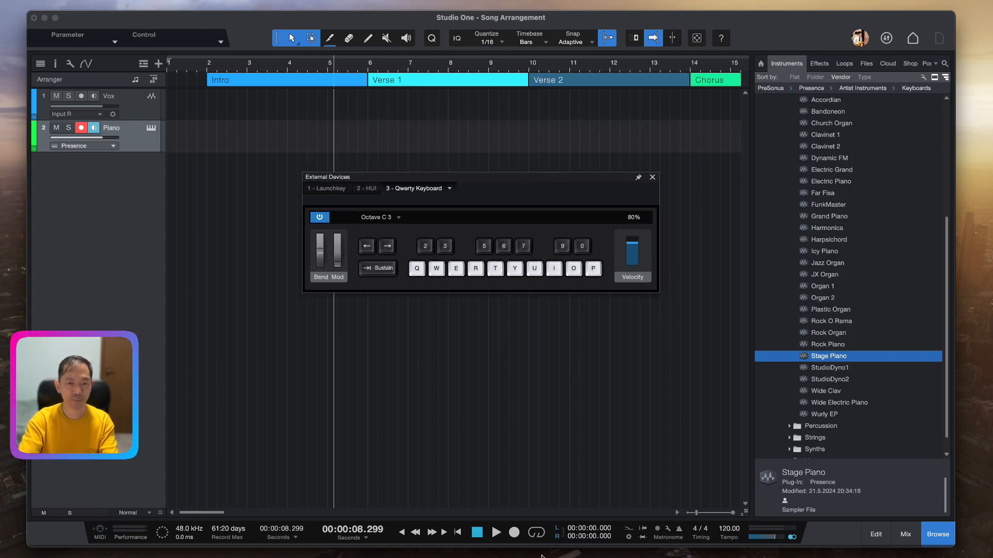
Step: Make a short trial recording on the Piano track and return the playhead to the start of the song
click(514, 532)
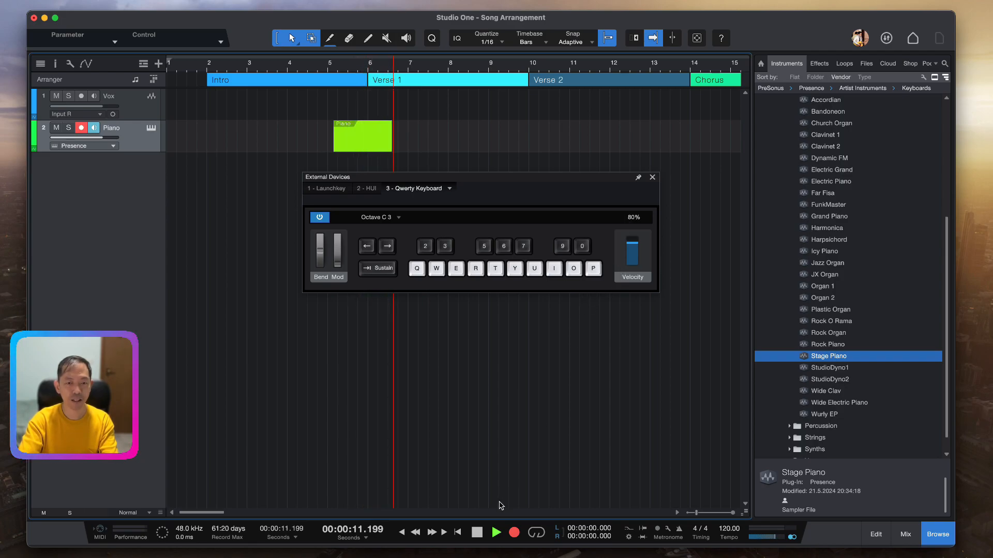
click(477, 533)
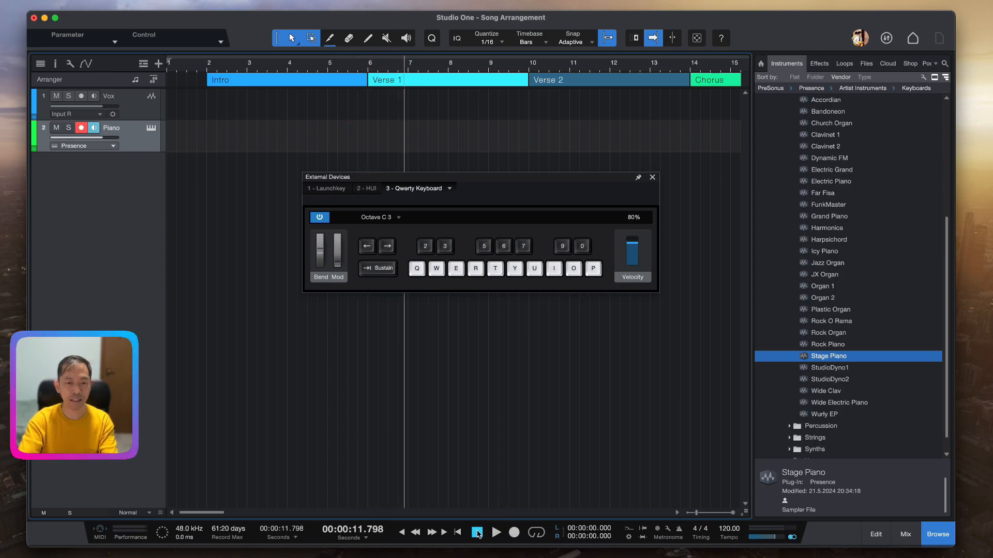
click(476, 532)
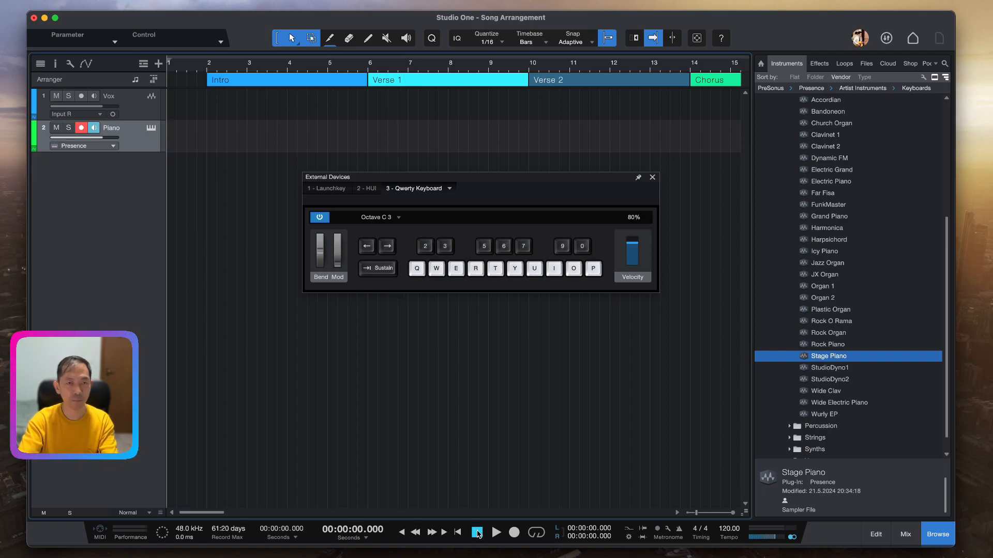
Step: Turn on the metronome click and set the song tempo to 90
click(678, 531)
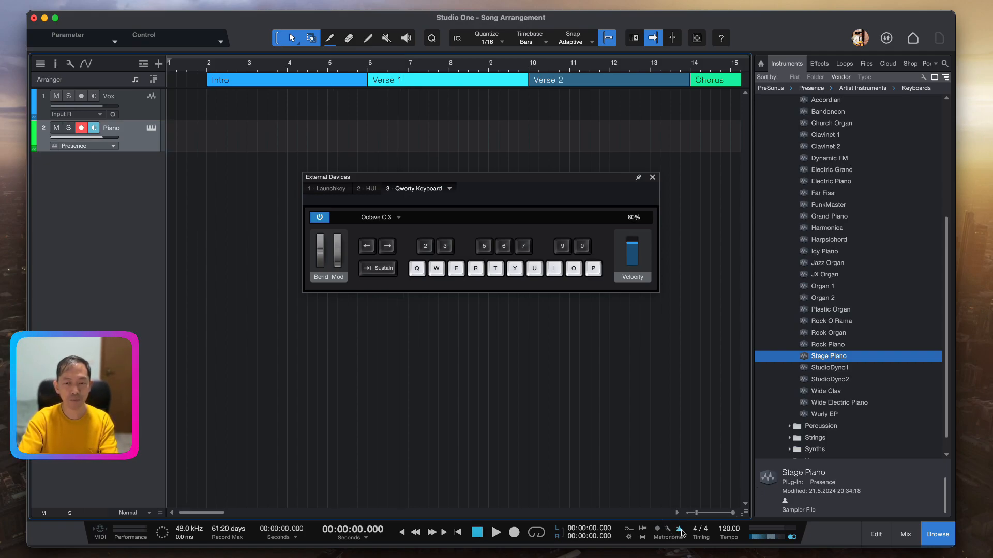
double_click(726, 529)
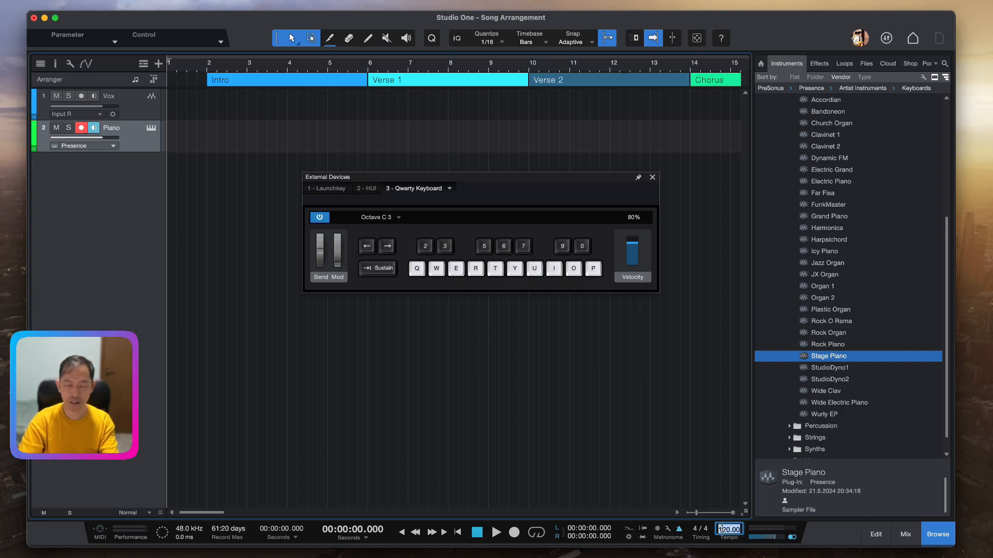
text(90)
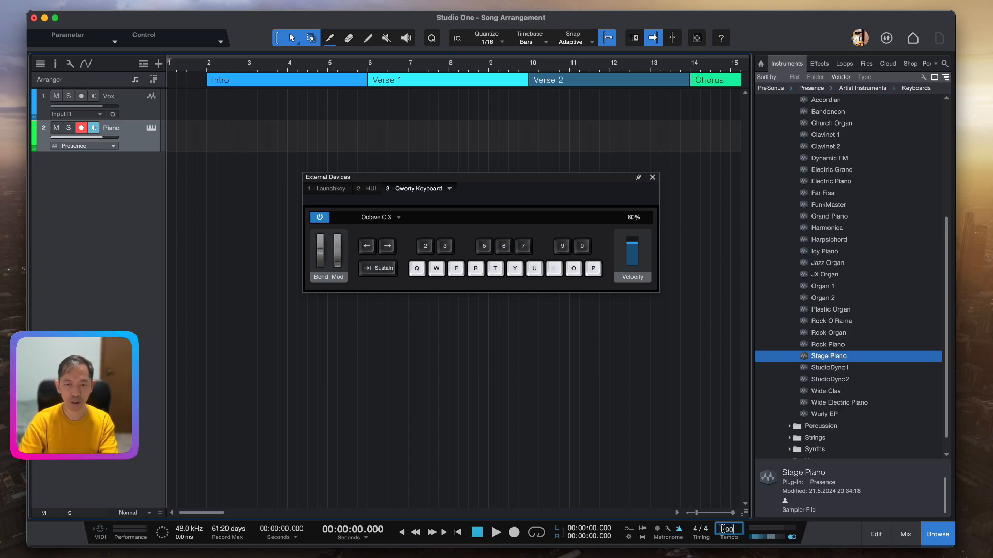
key(Return)
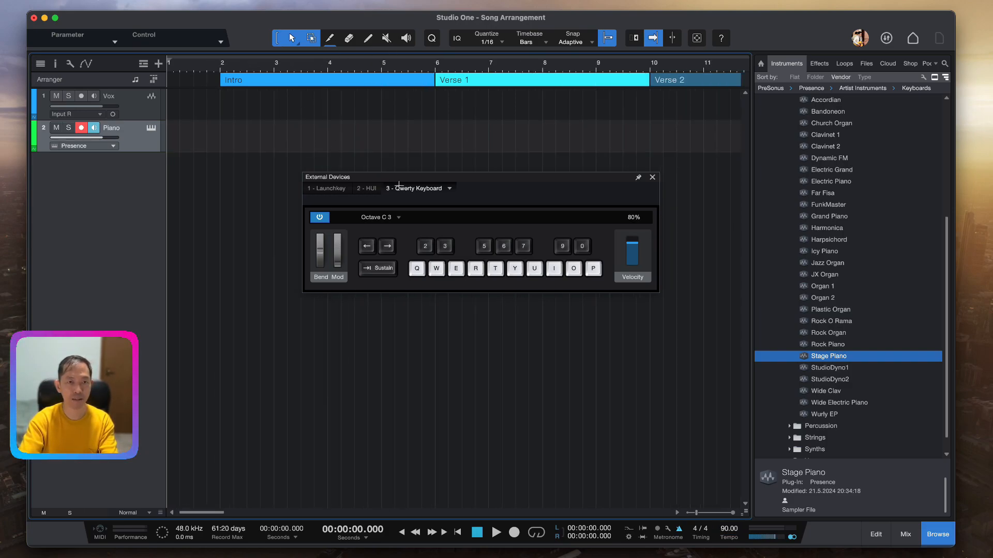
Step: Record a melody played on the Qwerty Keyboard onto the Piano track, through the Intro and into Verse 1, stopping just after bar 8
click(513, 533)
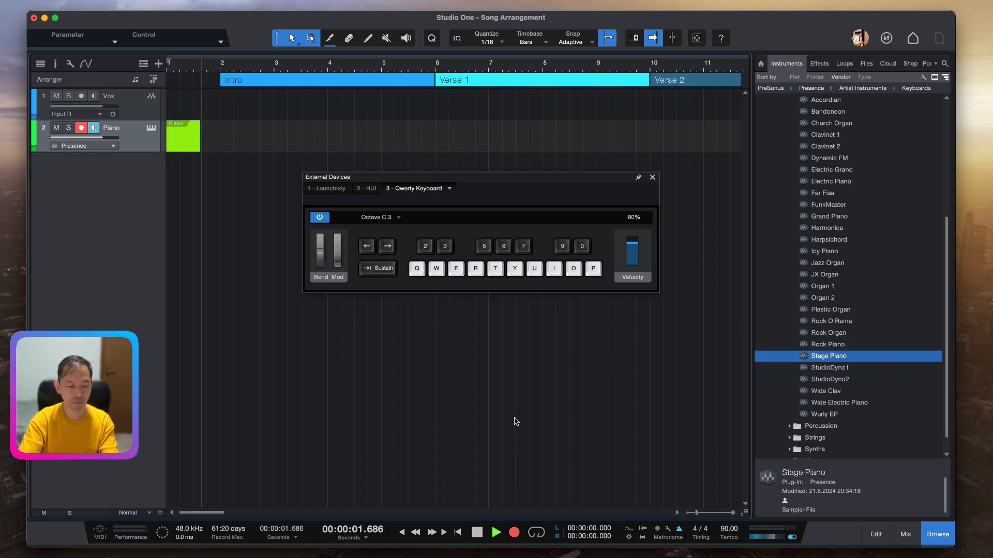
key(q)
key(w)
key(e)
key(r)
key(e)
key(t)
key(y)
key(u)
key(t)
key(i)
key(u)
key(t)
key(e)
key(u)
key(t)
key(e)
key(r)
key(y)
key(o)
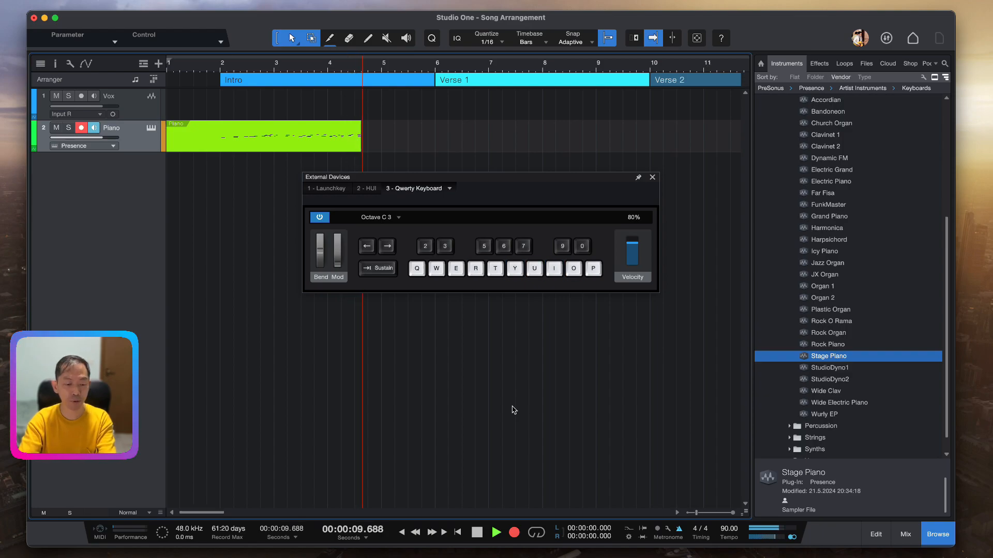
key(y)
key(t)
key(y)
key(r)
key(e)
key(r)
key(u)
key(e)
key(r)
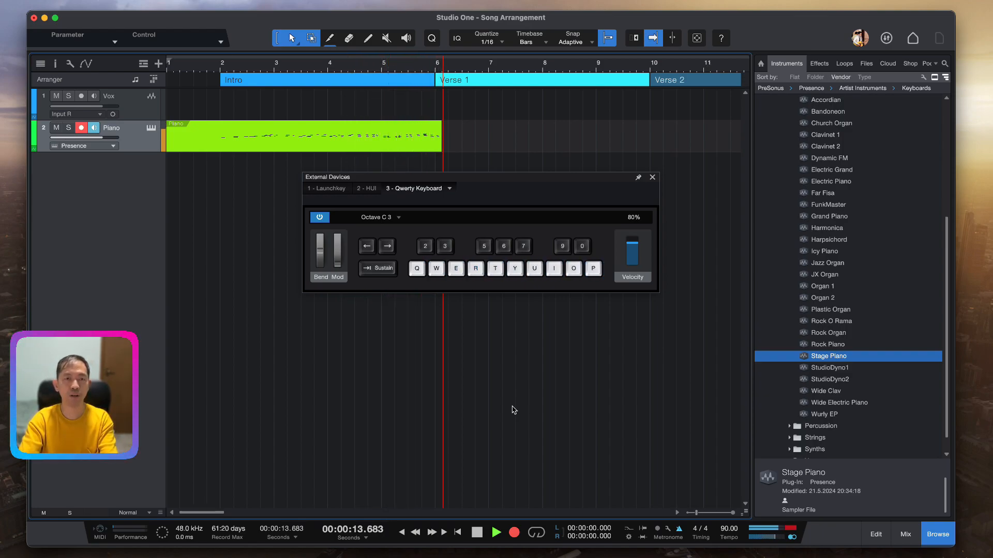
key(y)
key(r)
key(u)
key(t)
key(u)
key(y)
key(i)
key(o)
key(p)
key(e)
key(r)
key(space)
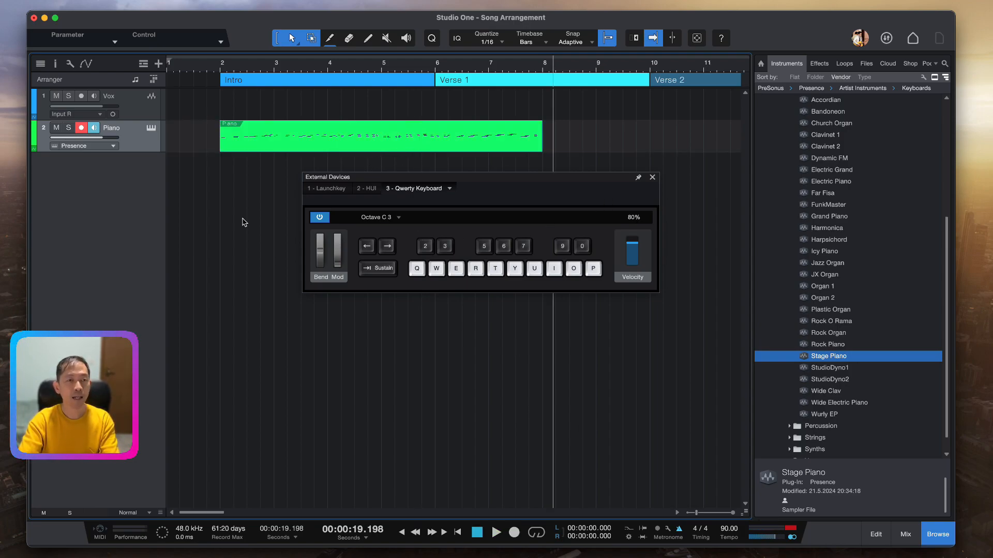
Step: Examine the recorded Piano part's notes in the note editor and close the editor
double_click(299, 147)
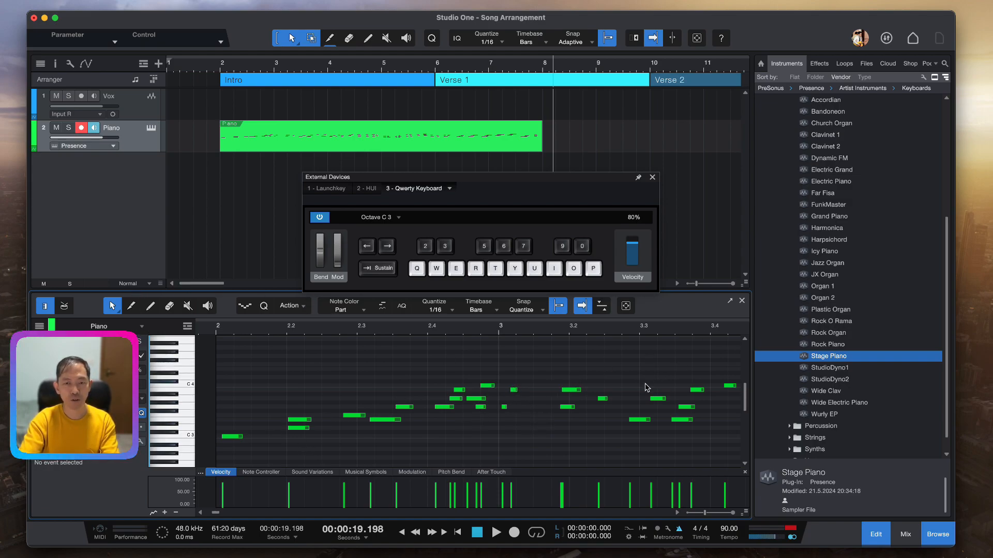
click(742, 300)
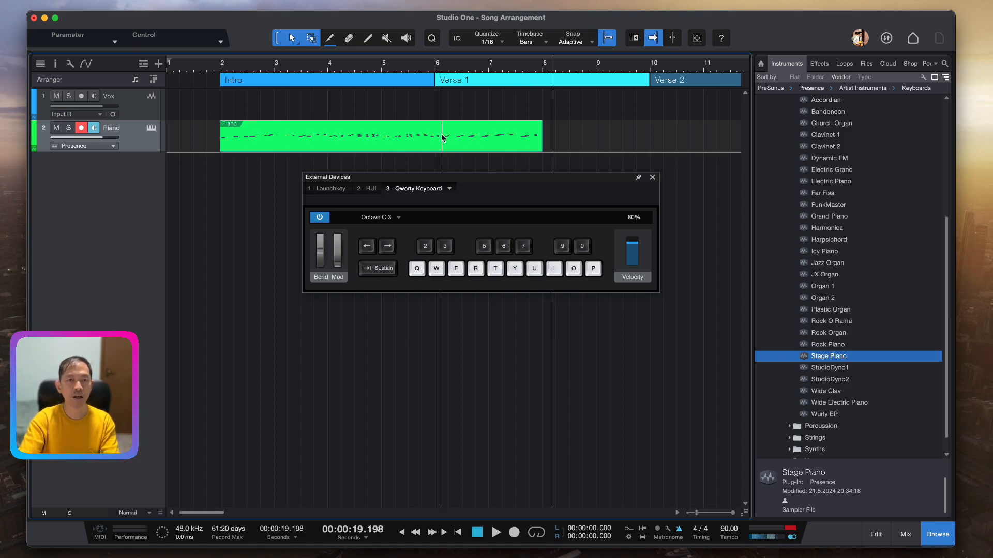
Step: Try duplicating the Verse 1 section with its piano part, undo it, and bring the Qwerty Keyboard window back
right_click(569, 85)
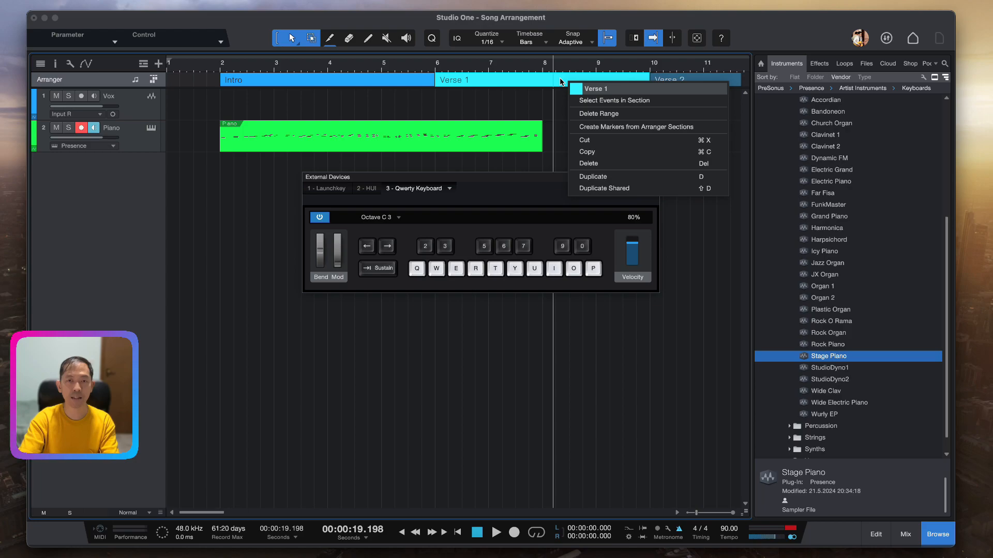
click(592, 178)
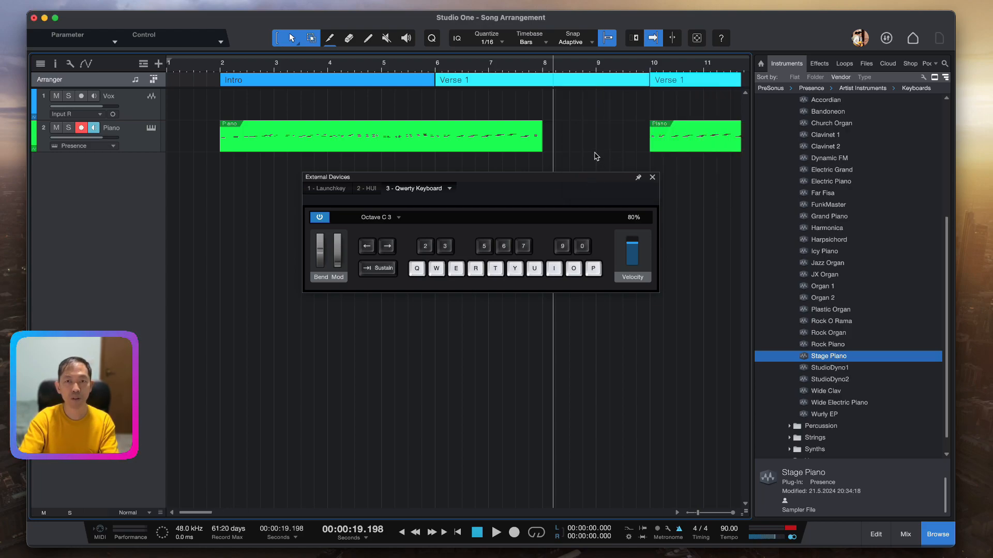
scroll(594, 145, right, 5)
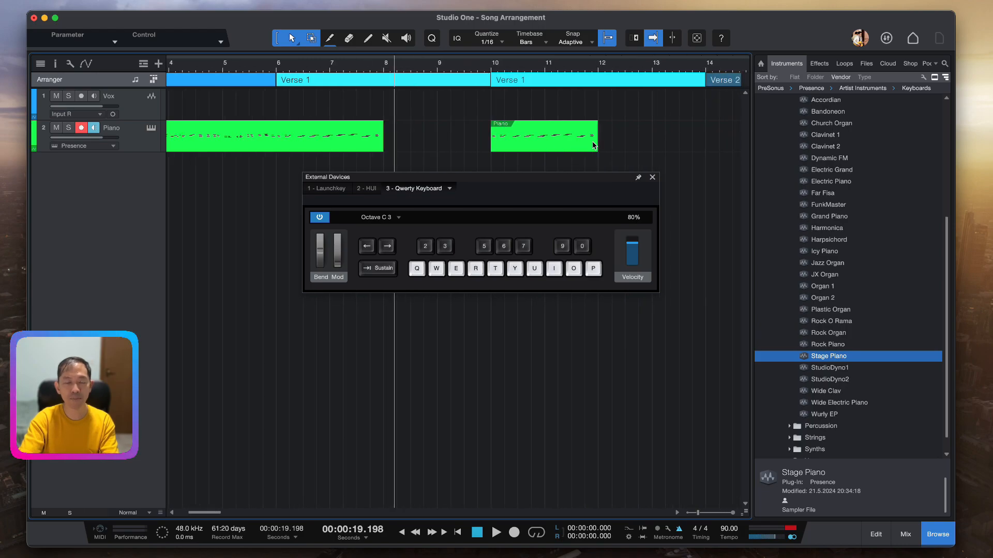
key(super+z)
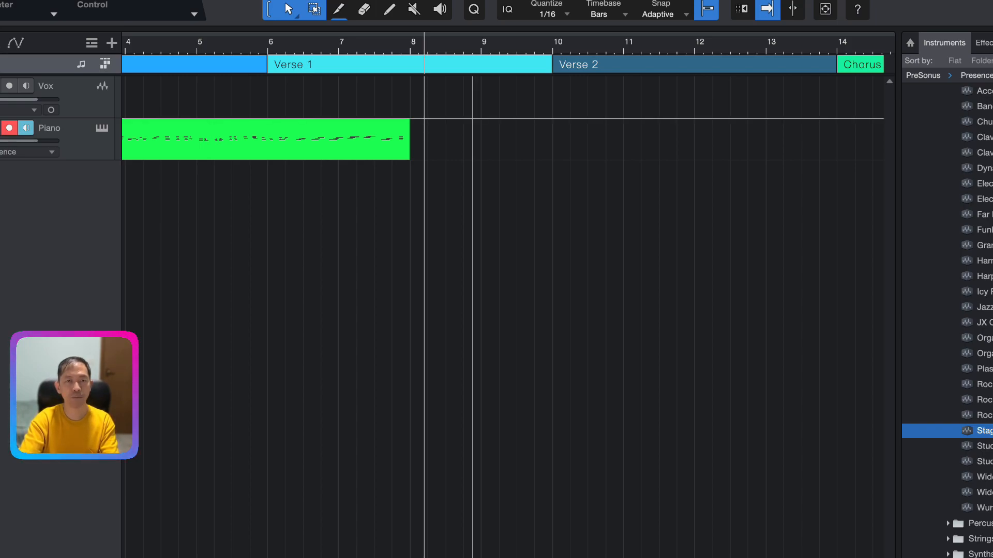
key(ctrl+alt+k)
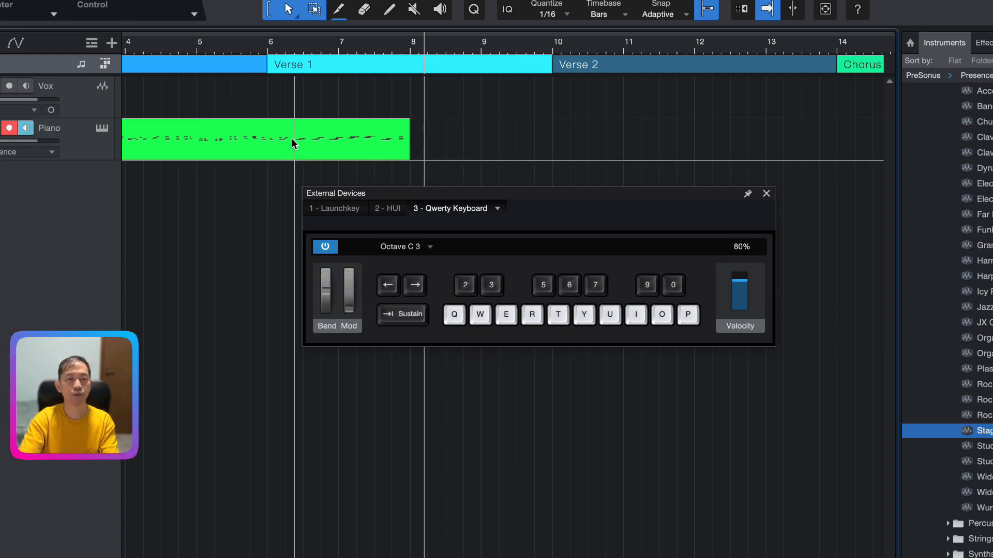
Step: Duplicate the Verse 1 Arranger section with its piano part directly behind the original at bar 10
right_click(513, 58)
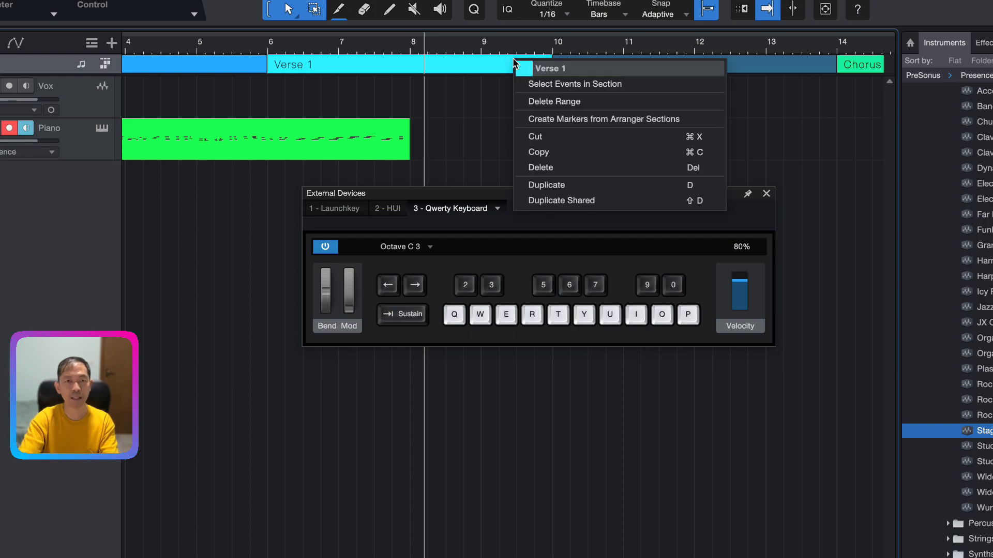
click(561, 186)
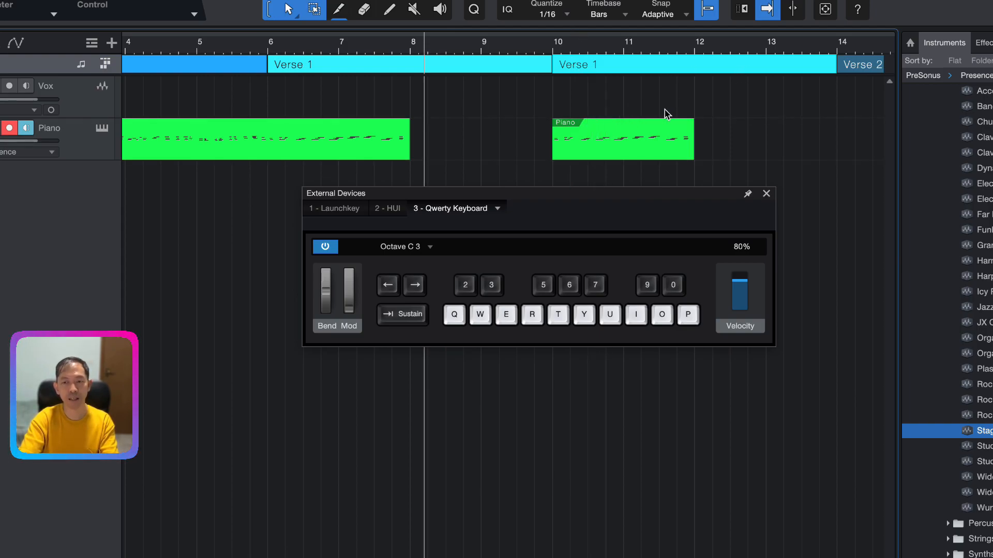
scroll(667, 113, right, 15)
scroll(667, 114, left, 17)
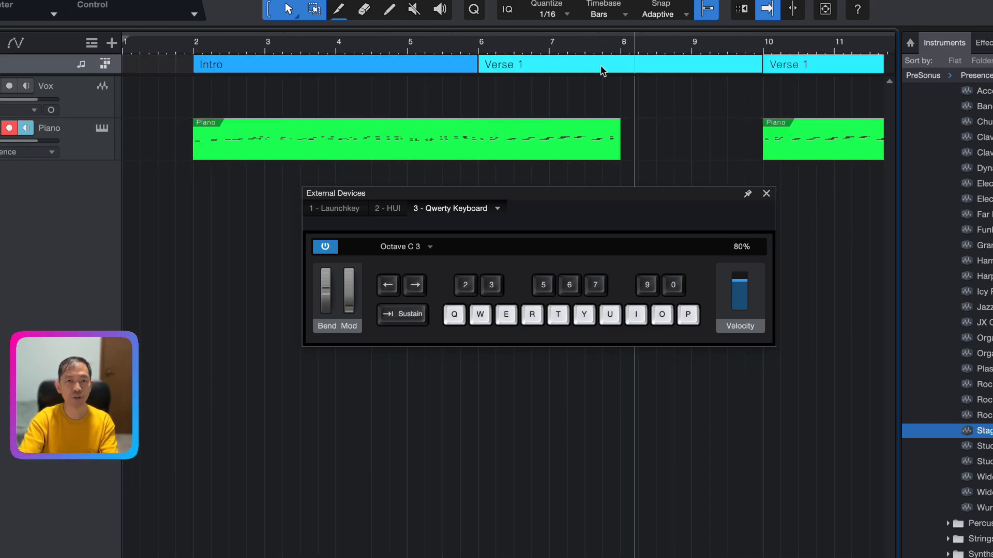
Step: Try moving the original Verse 1 section onto the Intro at bar 2 and undo the move
drag(600, 61, 388, 87)
drag(495, 66, 313, 70)
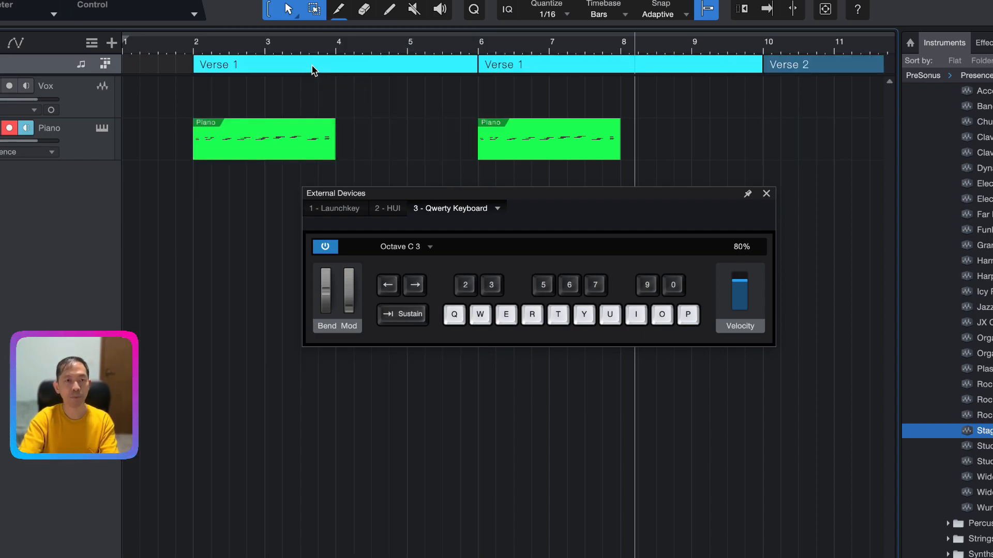
key(ctrl+z)
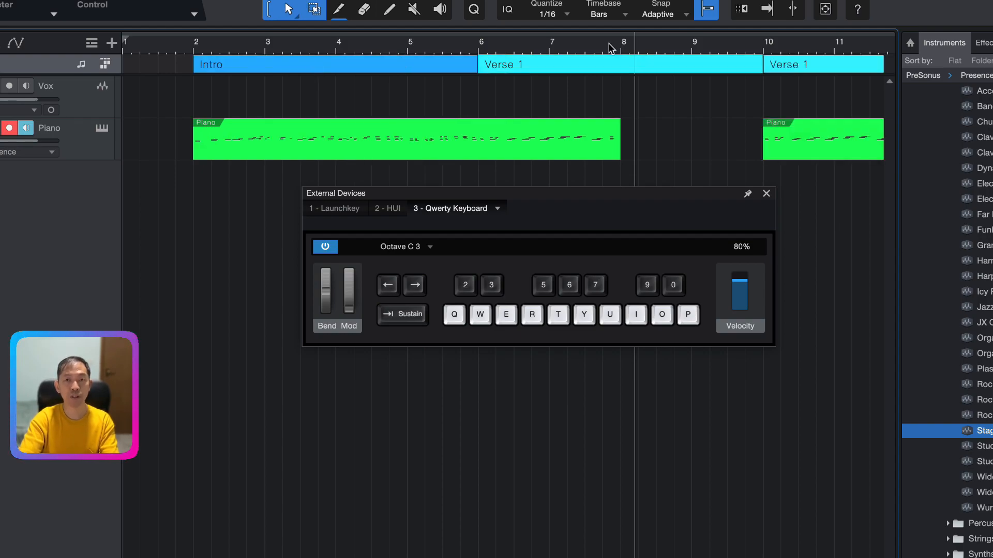
right_click(675, 71)
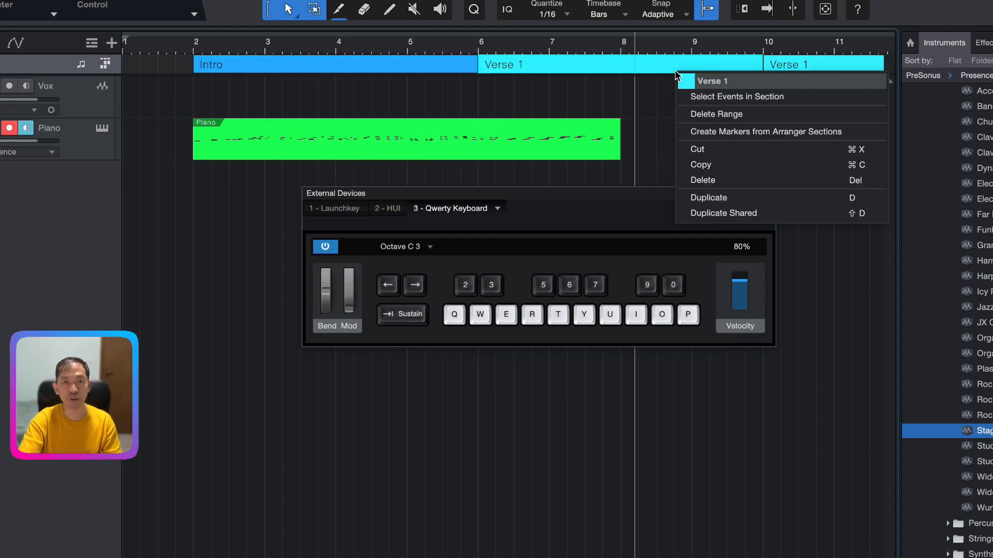
click(647, 57)
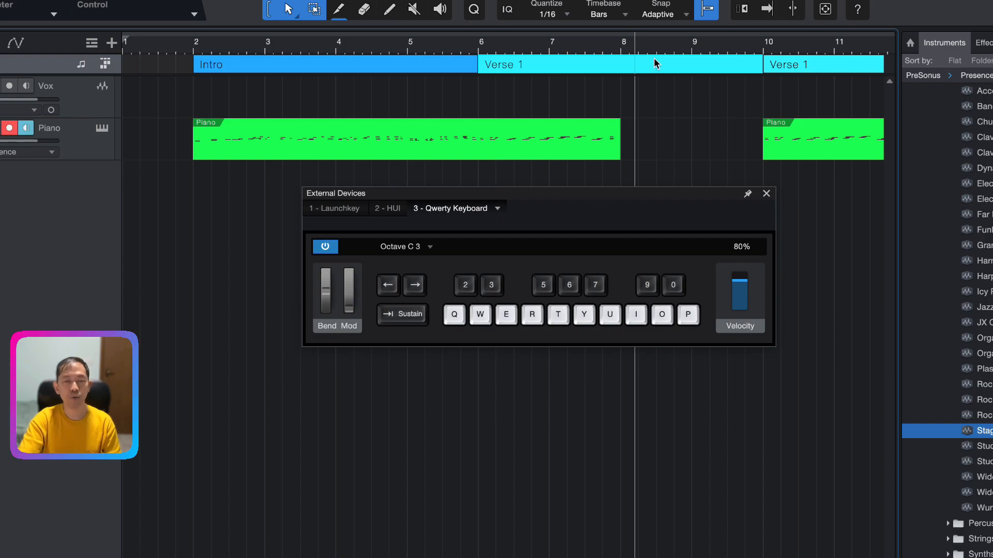
right_click(657, 59)
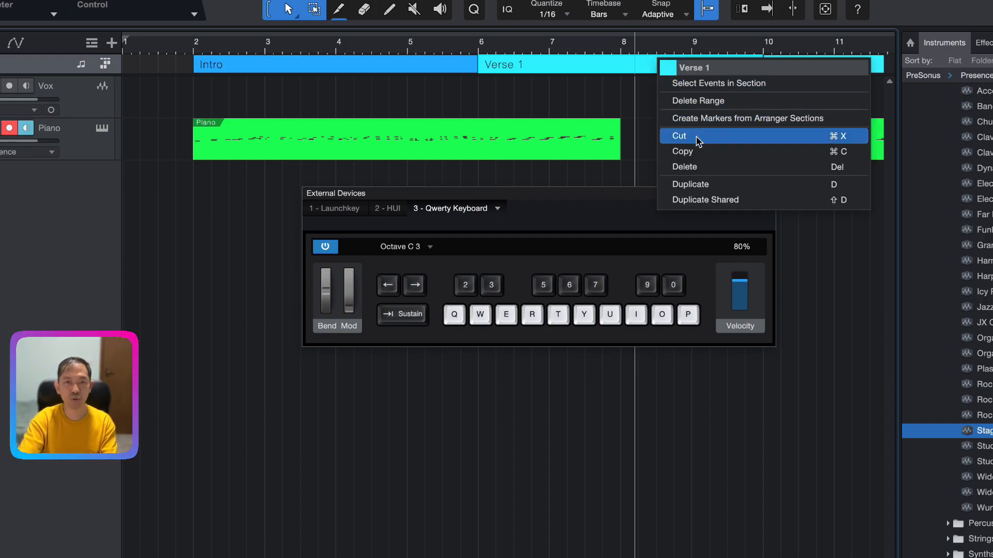
click(432, 63)
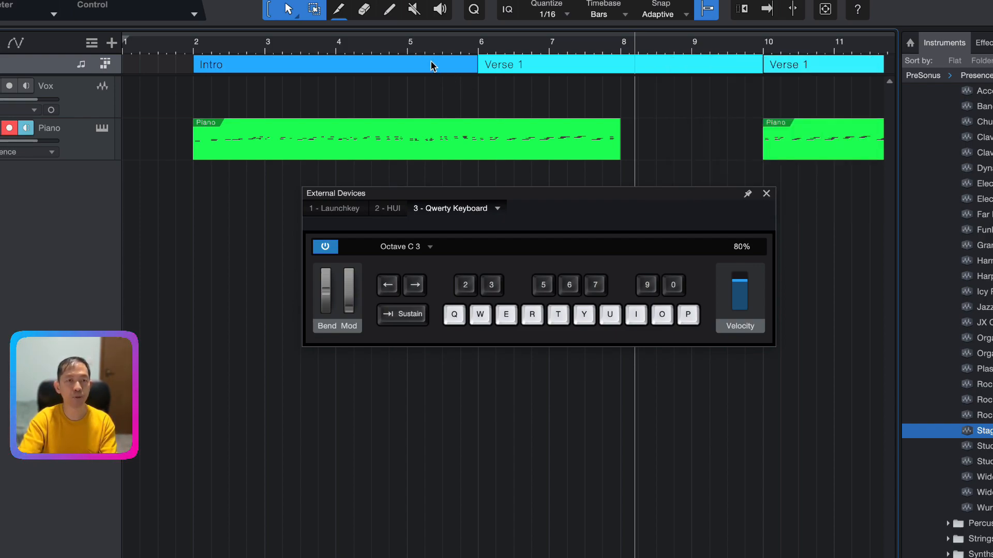
click(434, 42)
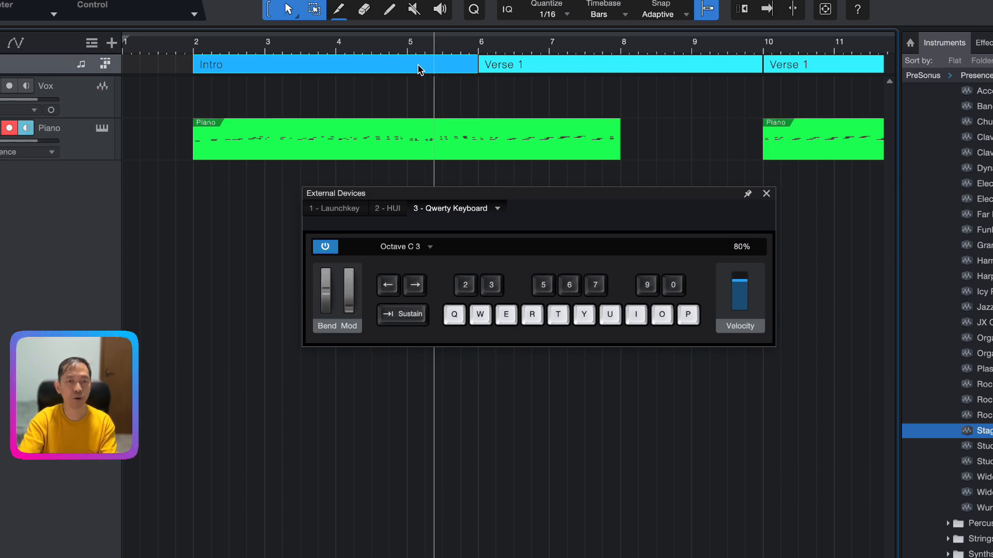
right_click(420, 66)
click(463, 145)
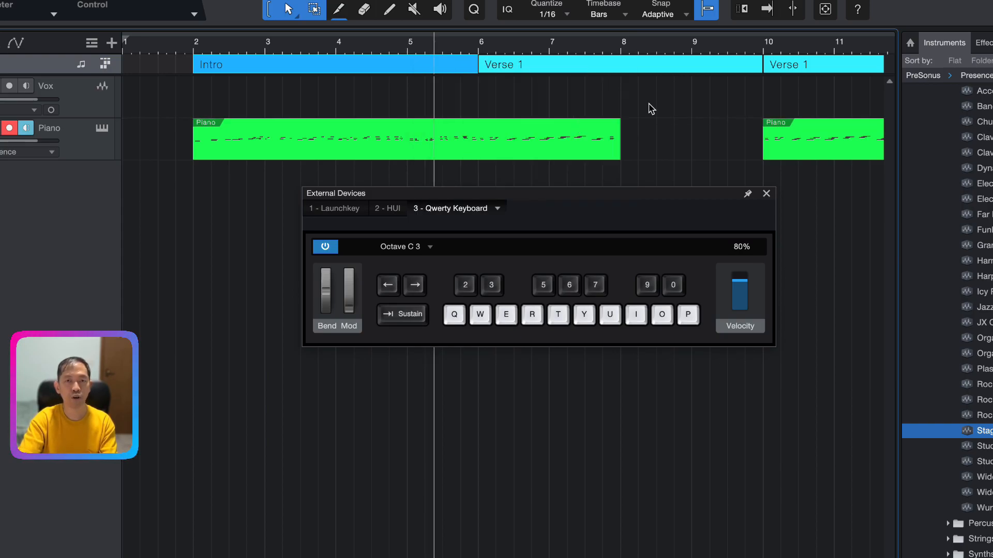
Step: Insert a copy of the Intro Arranger section with its piano part at bar 26, between the last Chorus and the Outro
scroll(650, 107, right, 5)
scroll(650, 108, right, 5)
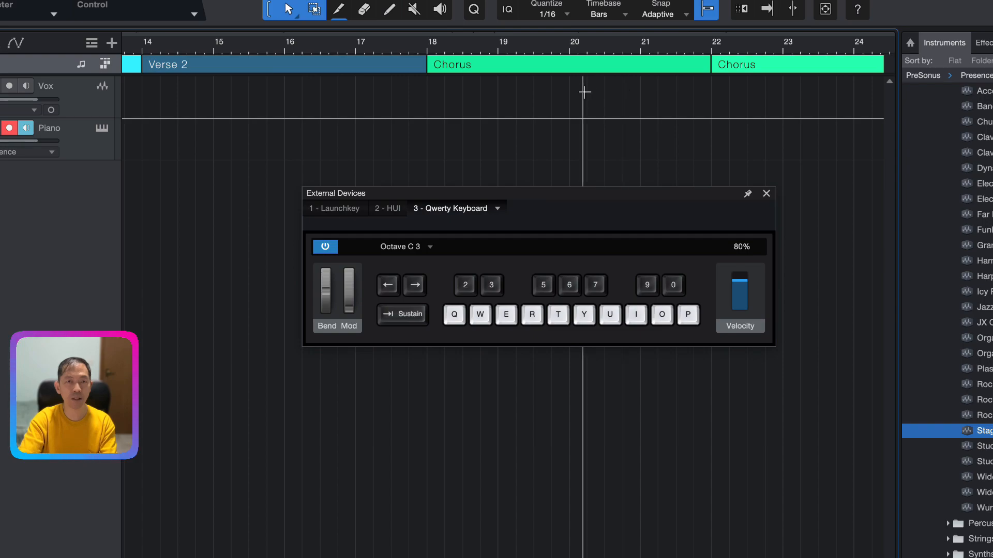
scroll(580, 92, right, 5)
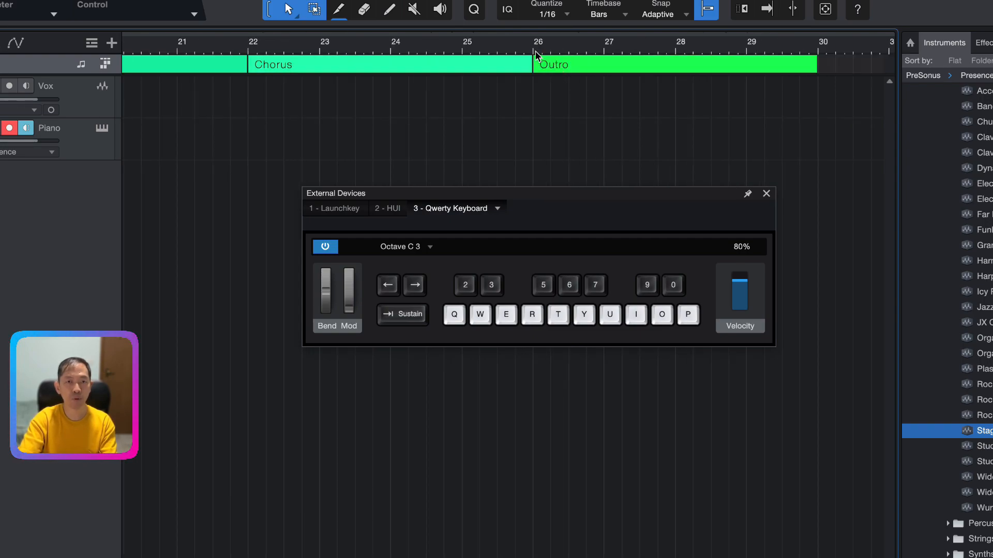
click(533, 48)
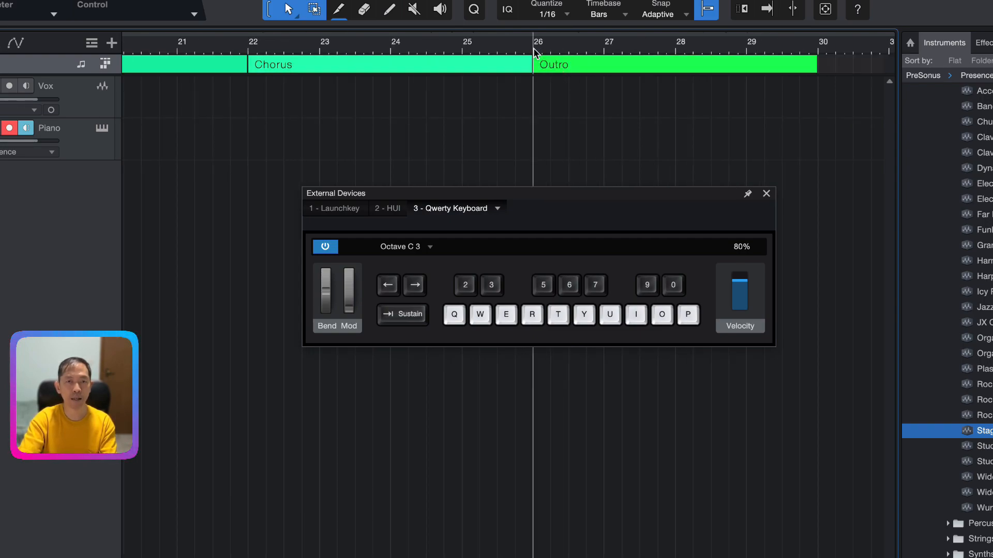
right_click(530, 66)
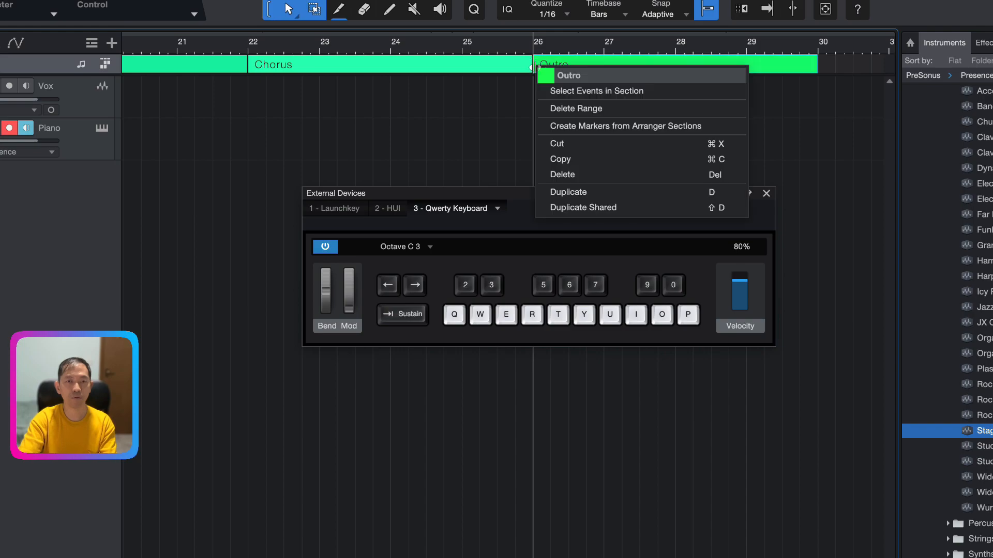
click(584, 160)
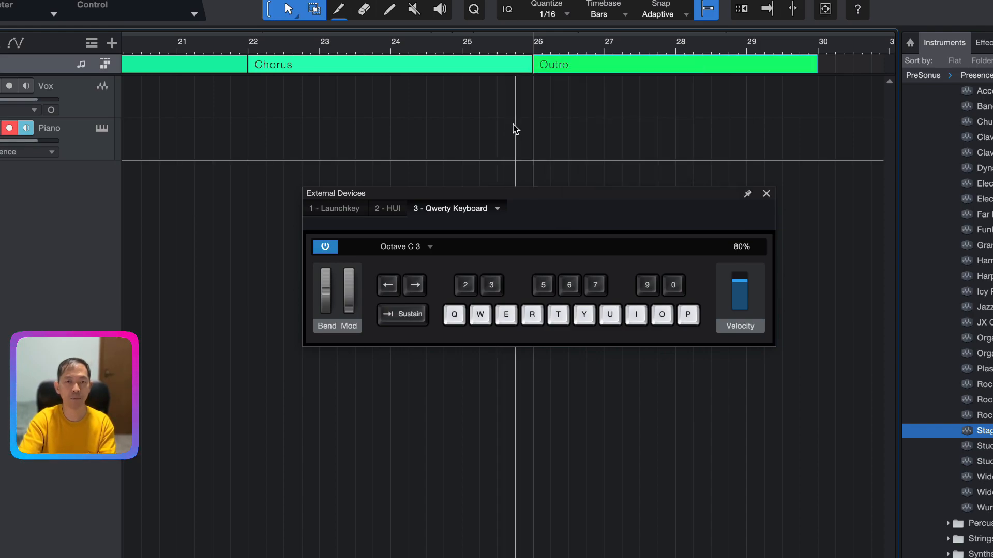
key(ctrl+v)
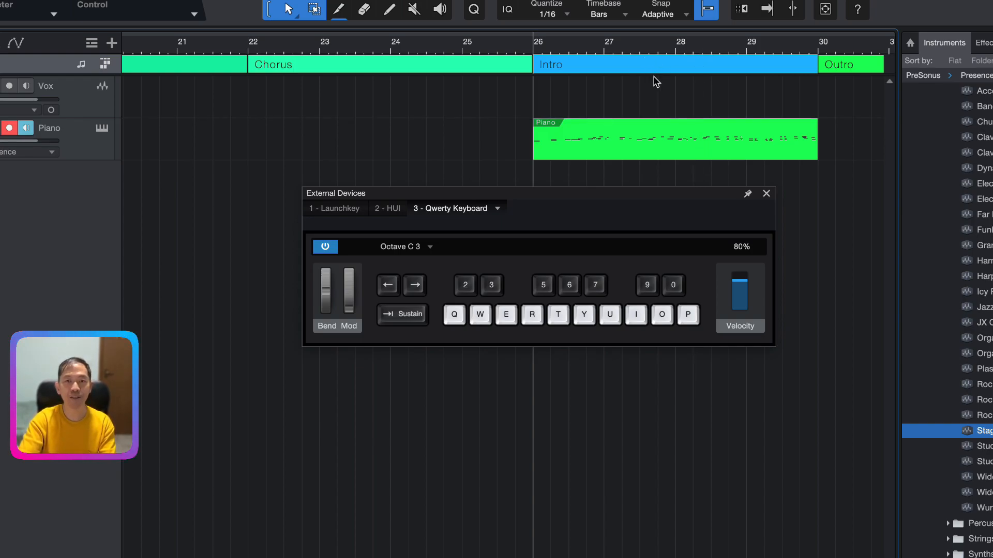
scroll(655, 79, right, 5)
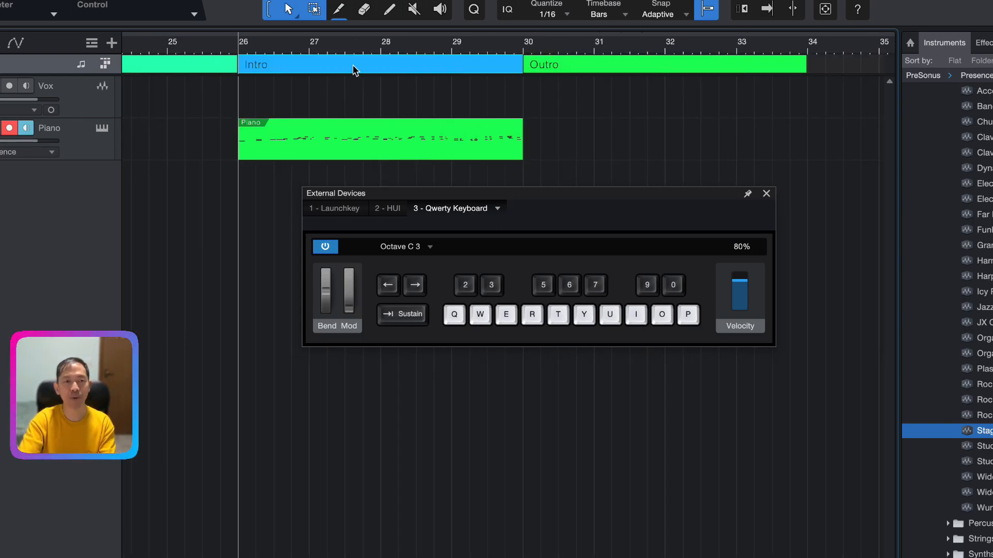
Step: Return to the beginning of the song and hide the Qwerty Keyboard window
scroll(365, 64, left, 15)
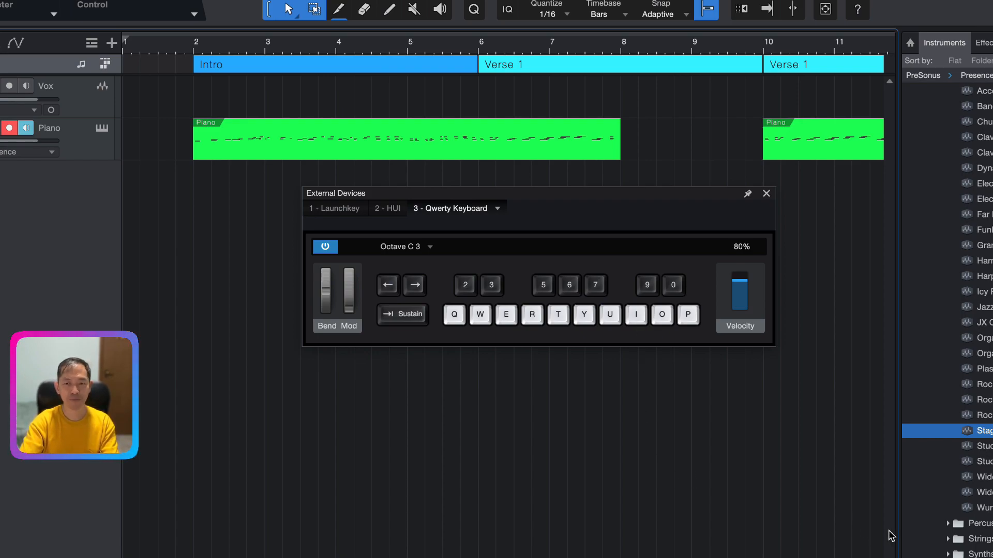
key(Caps_Lock)
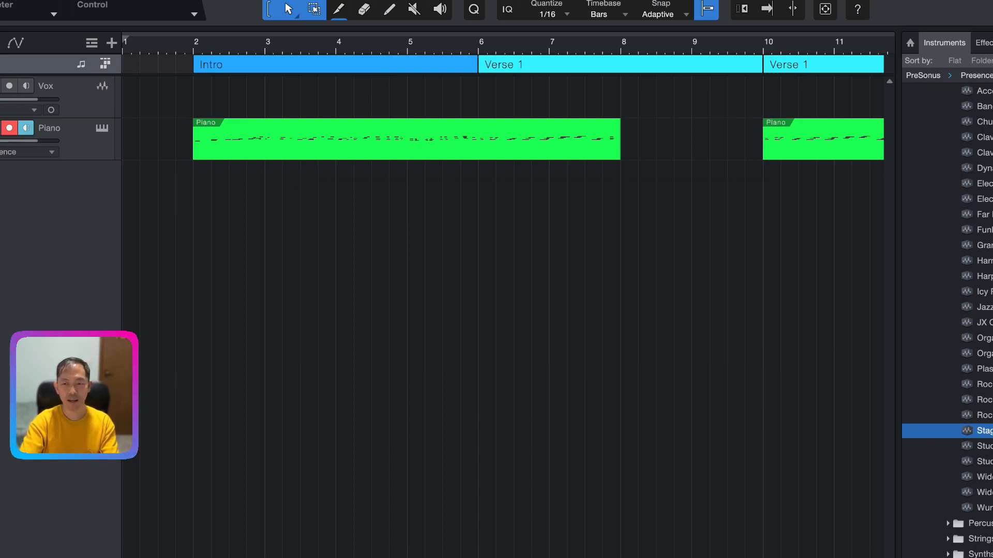